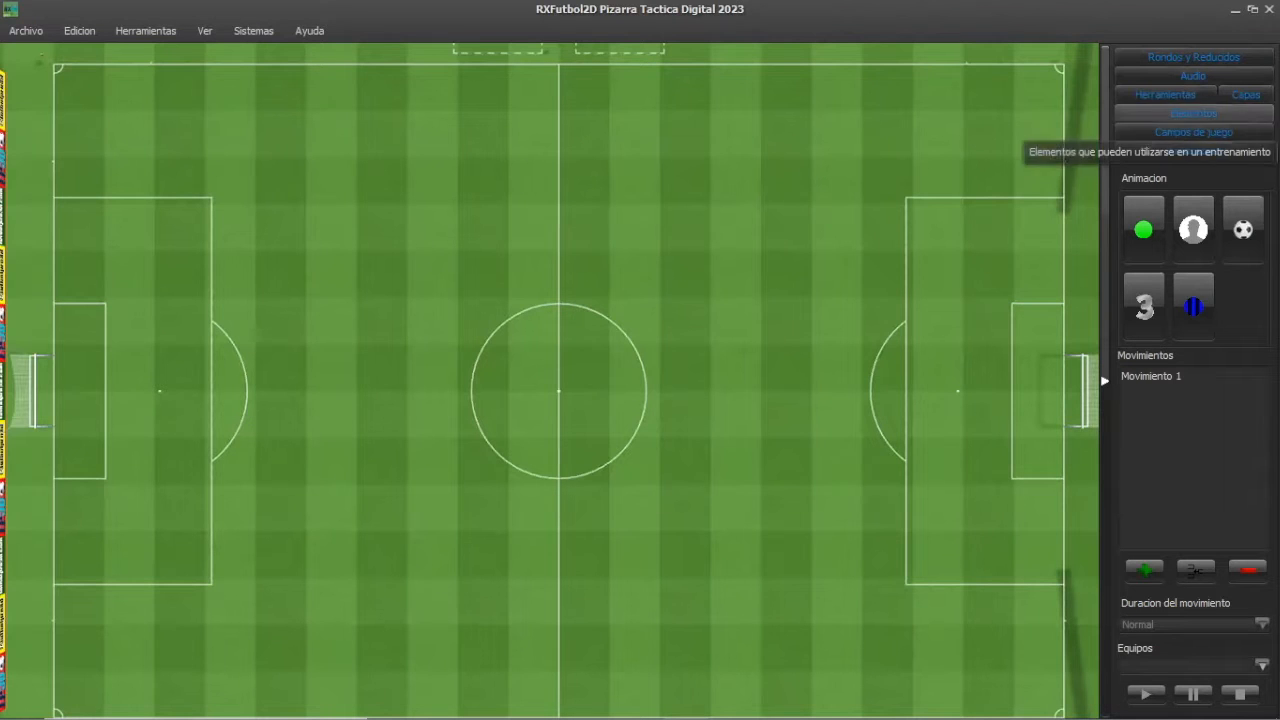
Draw a straight white line joining the upper front corners of the two penalty areas.
click(1183, 94)
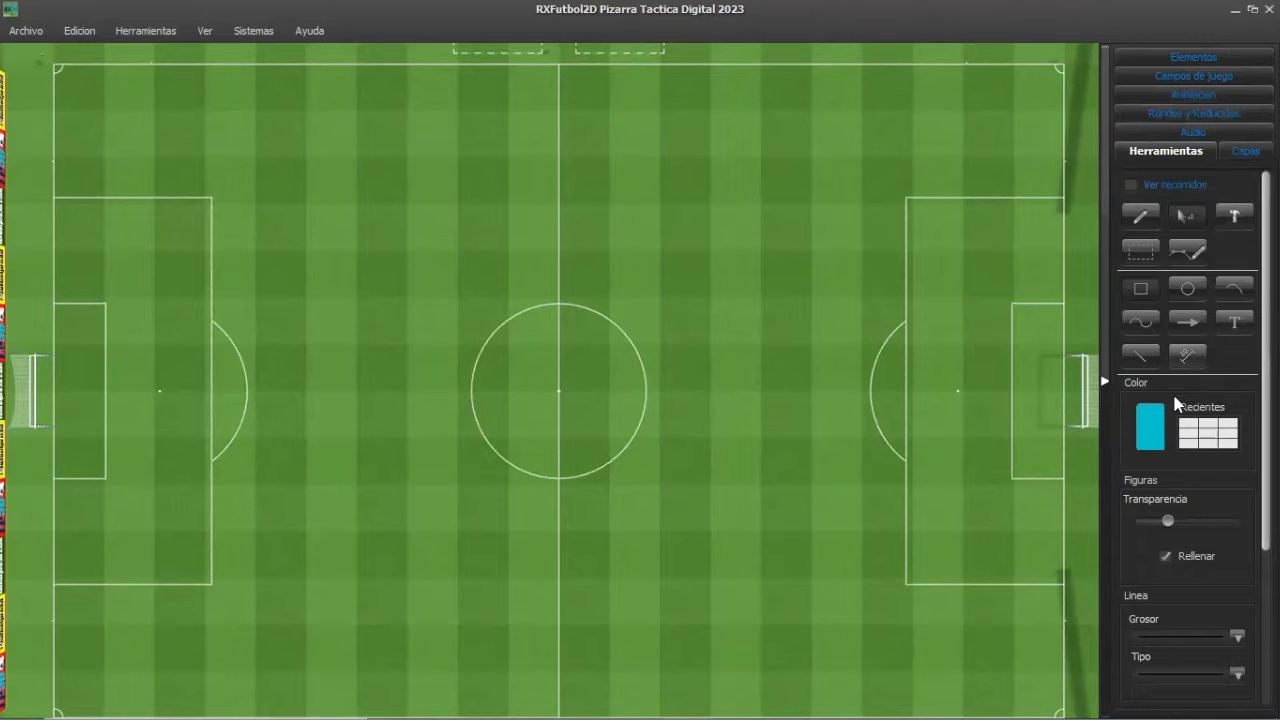
click(1141, 356)
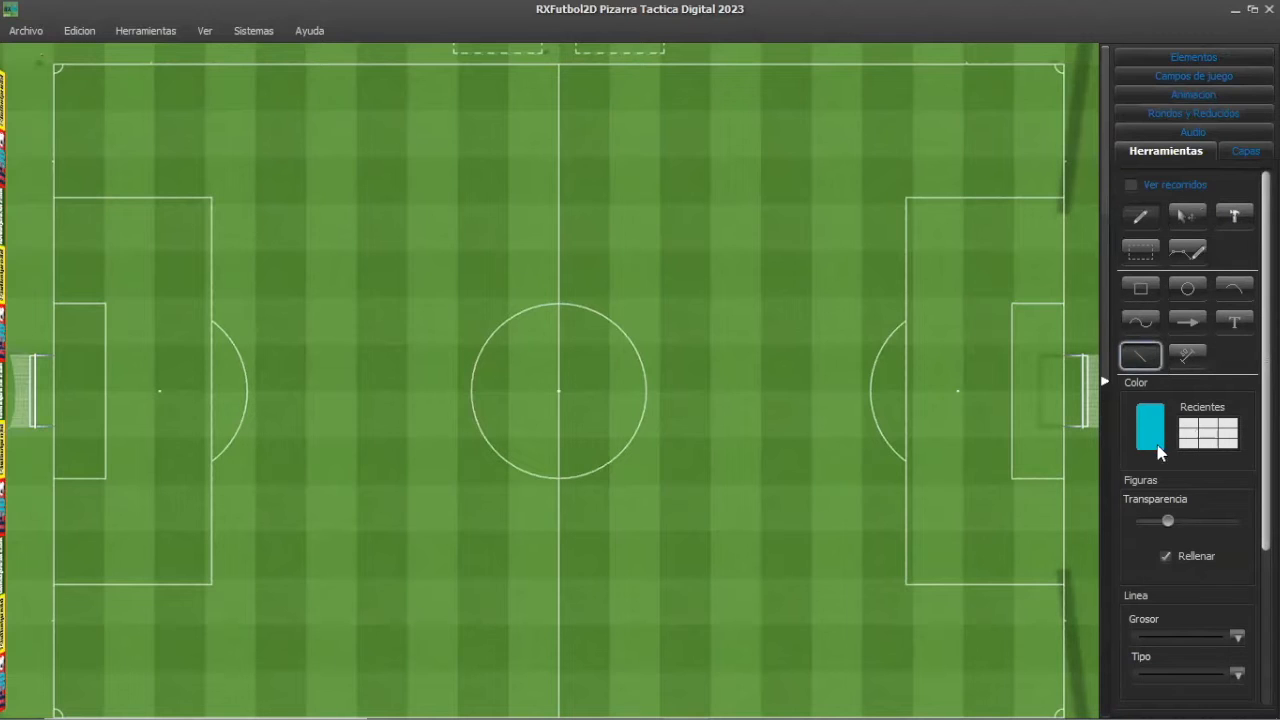
click(1185, 428)
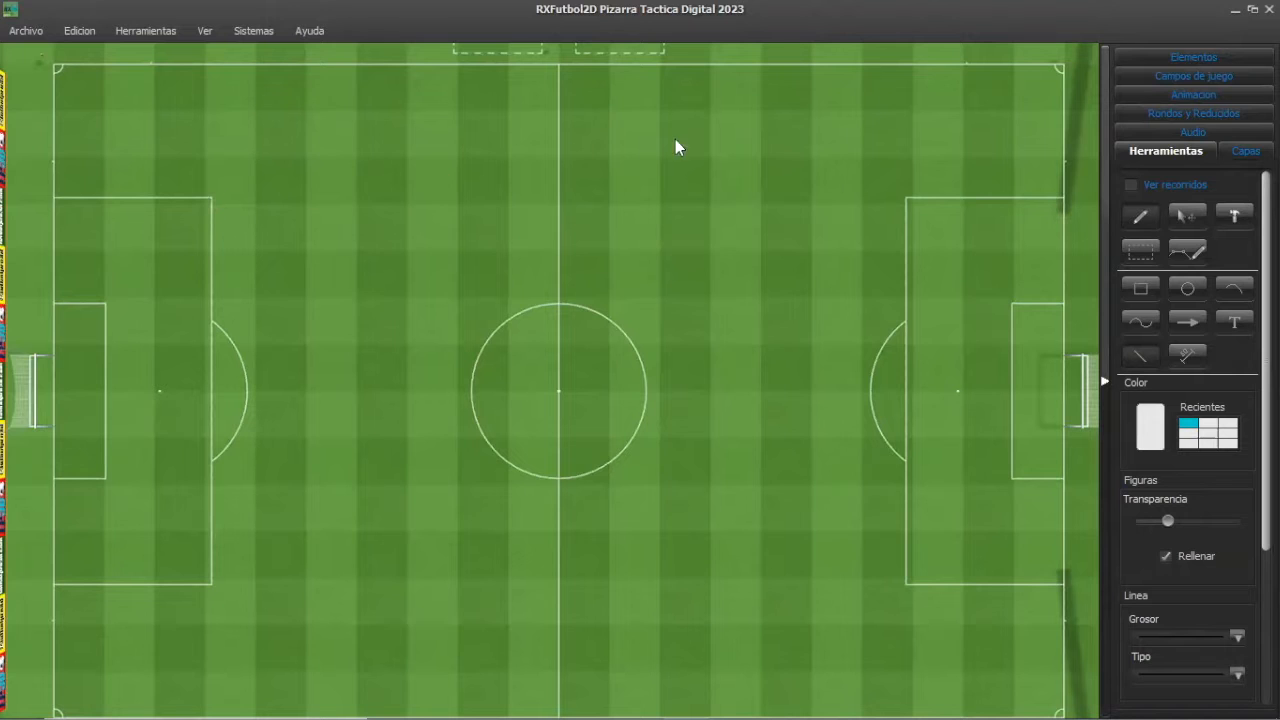
click(905, 196)
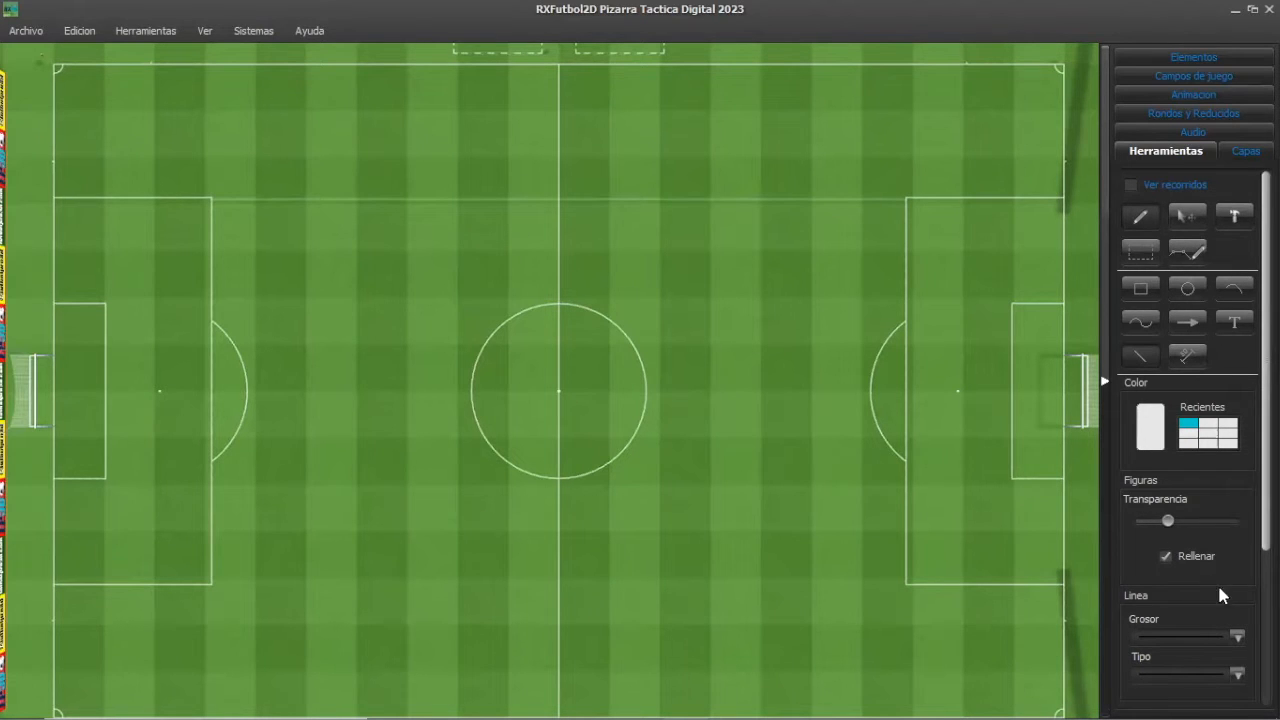
Edit the new white line and set its Transparencia to the maximum of the scale.
click(1206, 640)
click(1230, 518)
drag(1181, 522, 1236, 522)
click(1228, 221)
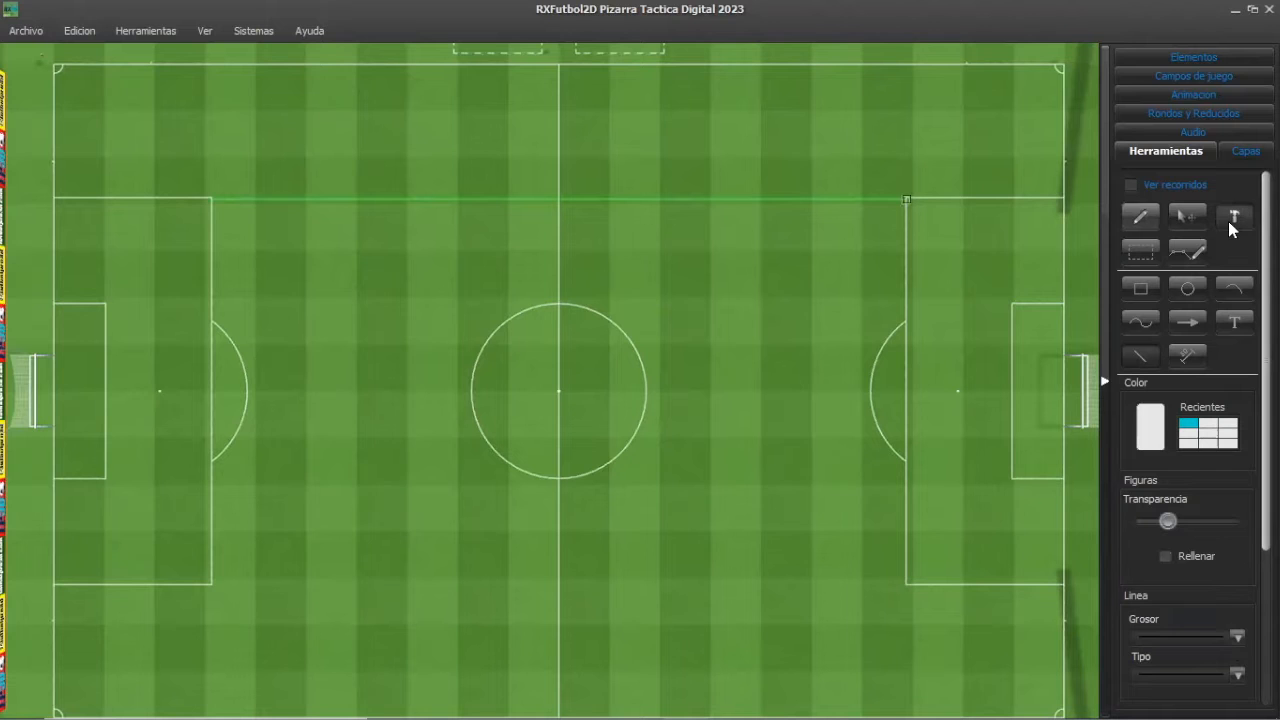
drag(1172, 522, 1236, 522)
Draw white lines between the penalty spots and between the lower penalty-area corners, plus one vertical line from touchline to touchline in each half.
click(1143, 218)
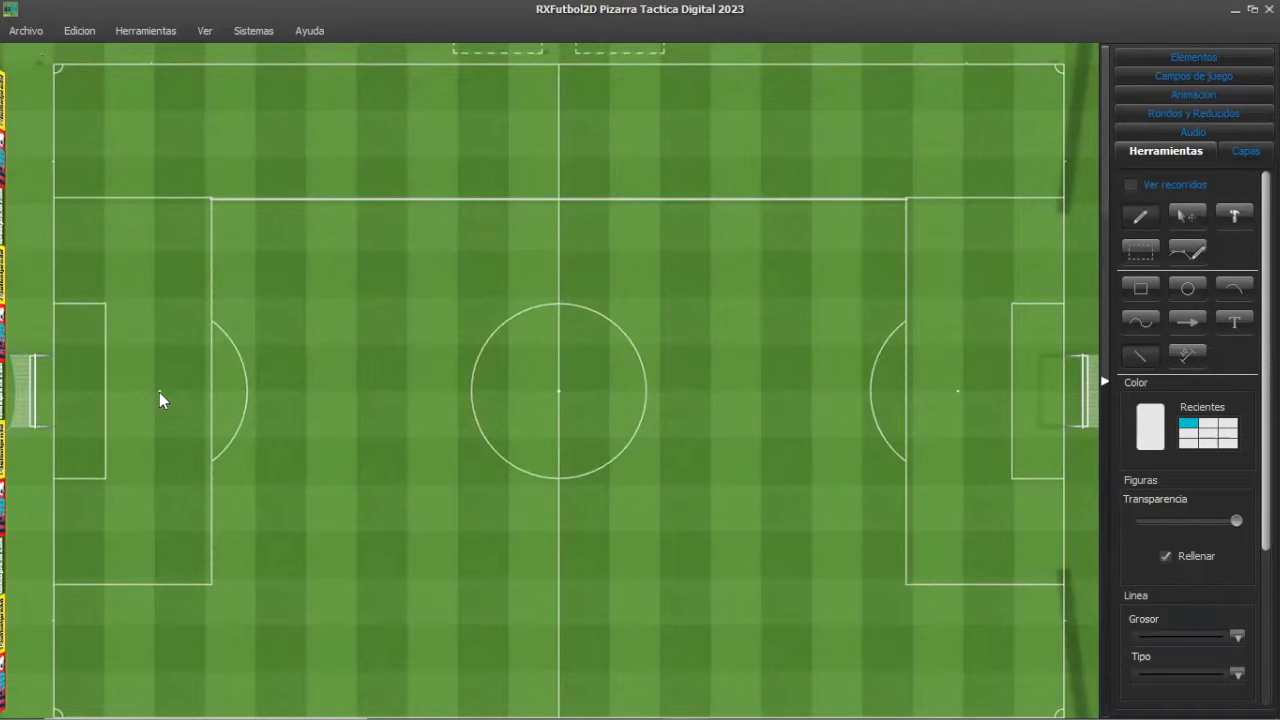
click(956, 392)
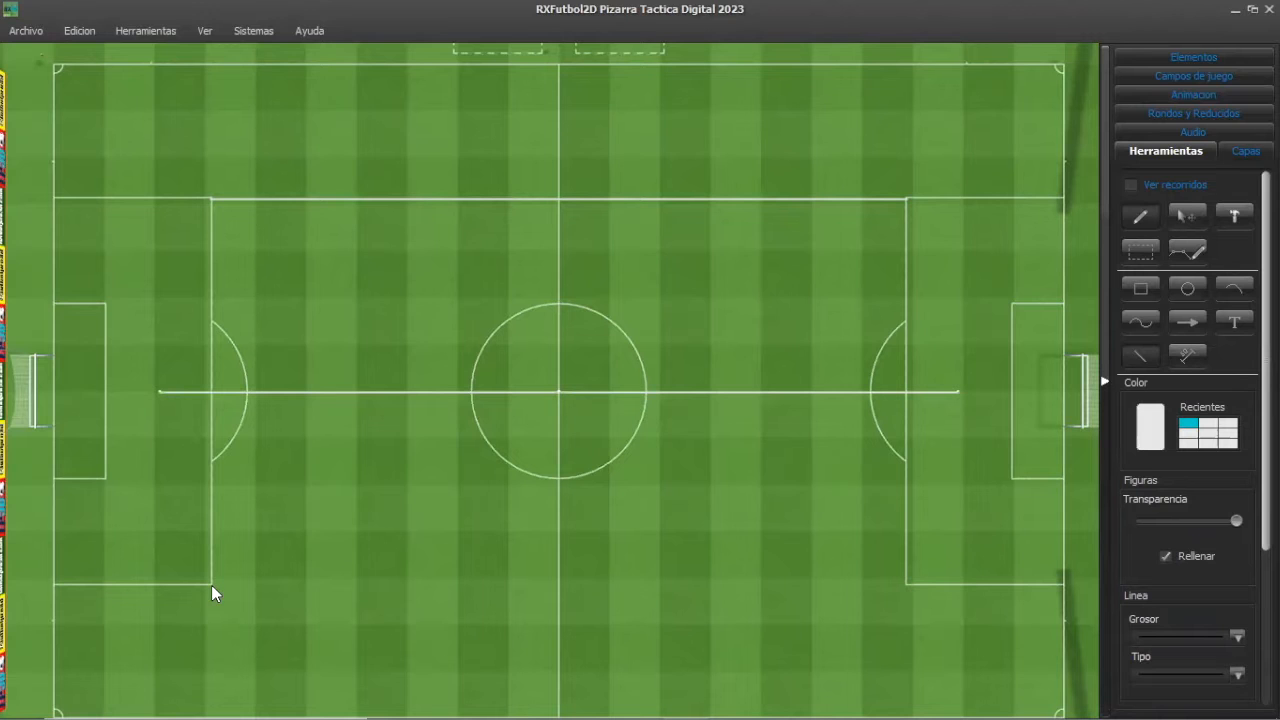
click(907, 585)
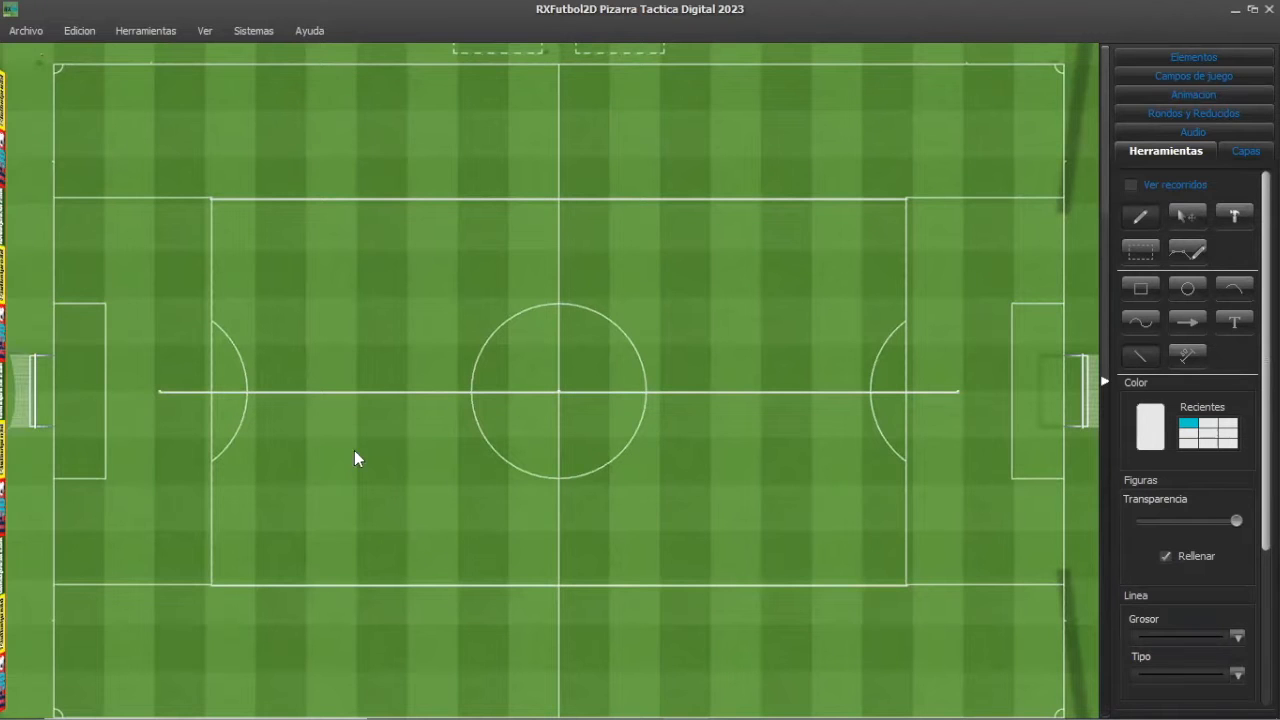
click(357, 692)
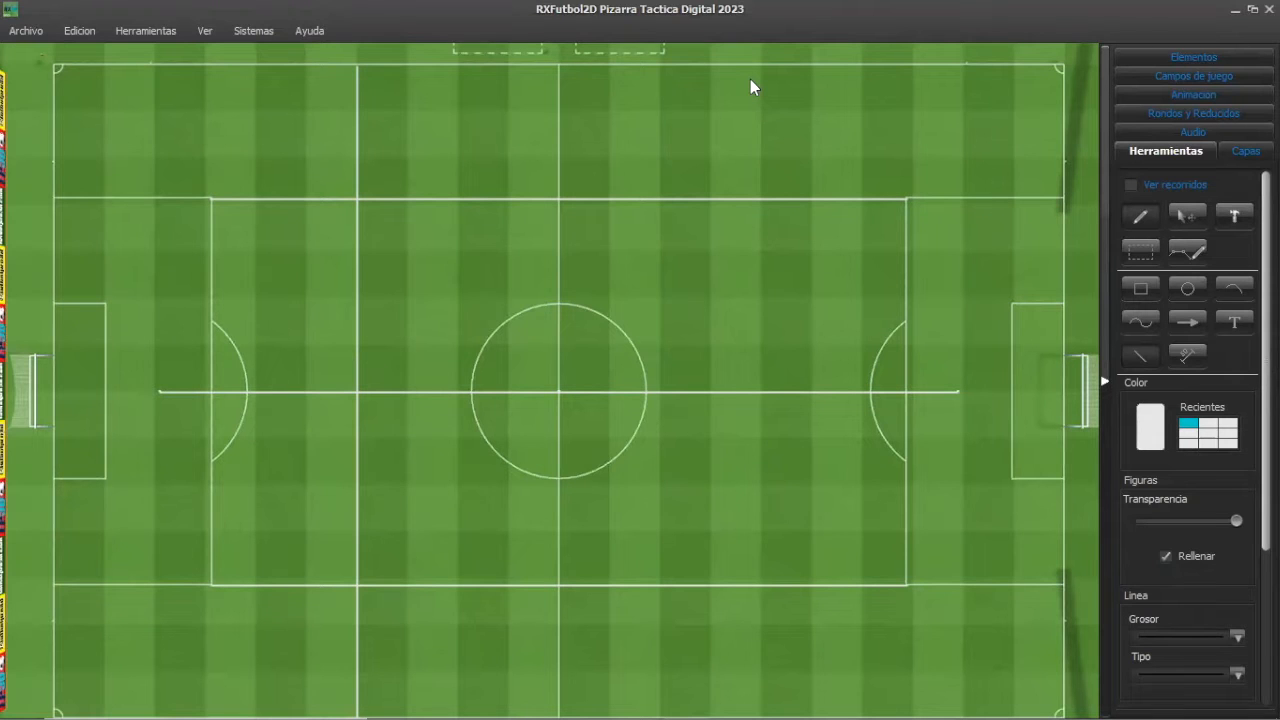
drag(750, 79, 762, 716)
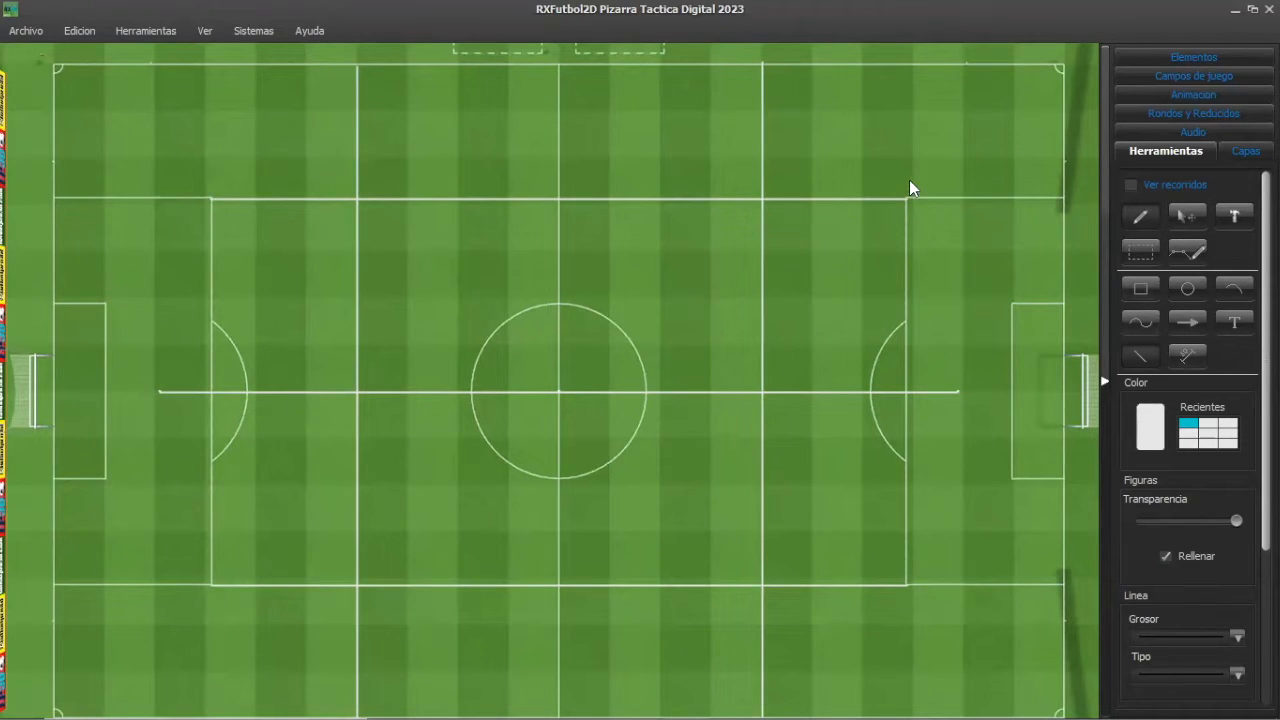
Draw two thicker, dashed cyan vertical lines from touchline to touchline along the front edges of both penalty areas.
click(1188, 425)
click(1185, 672)
click(1181, 667)
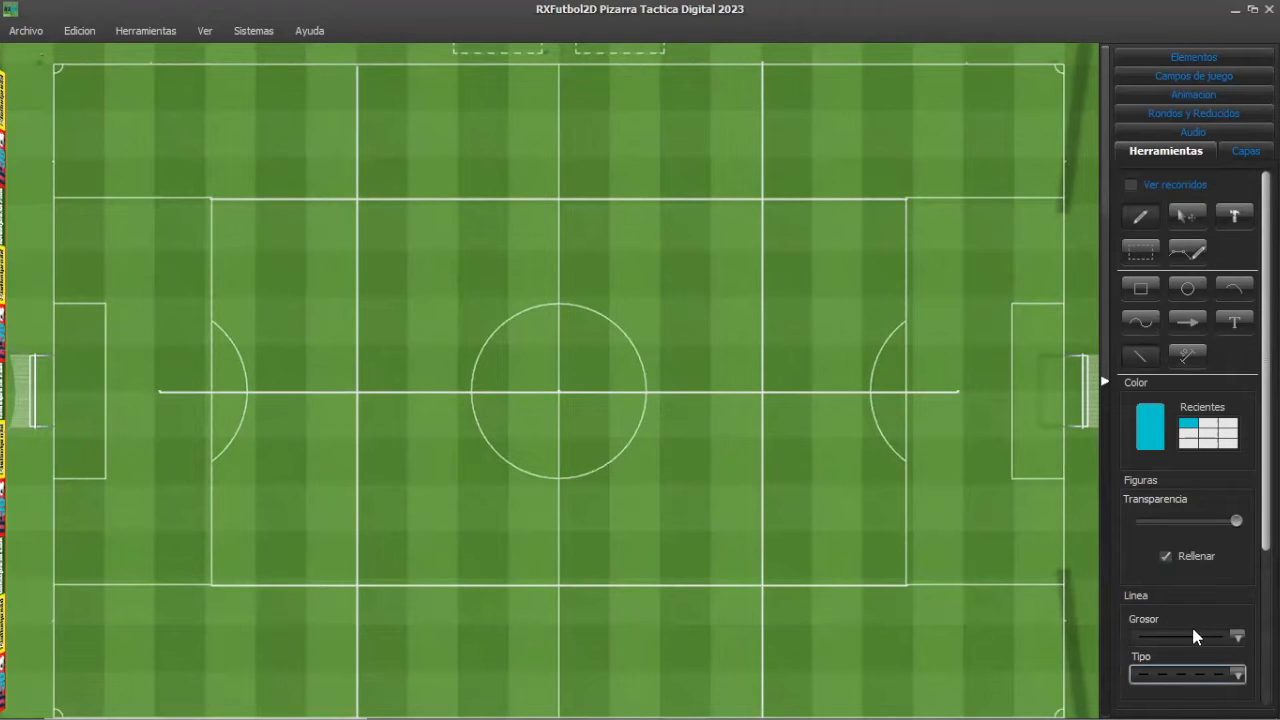
click(1190, 627)
click(1175, 579)
click(908, 691)
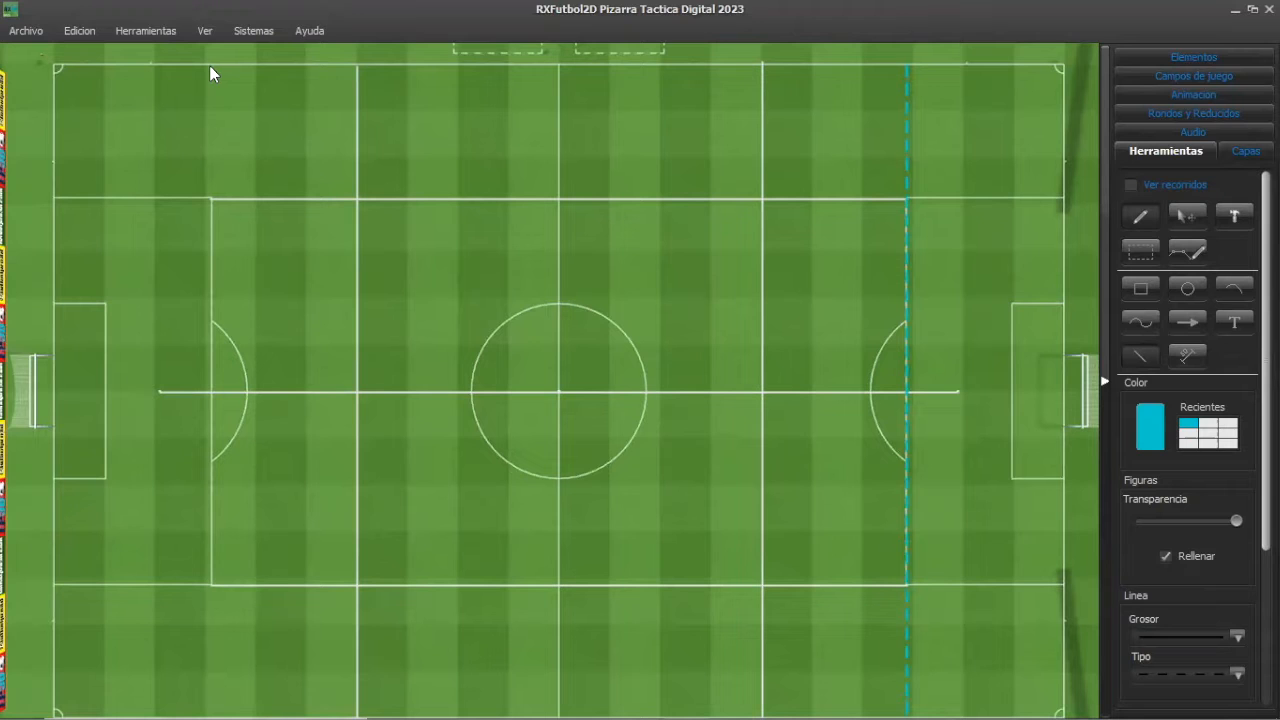
click(210, 698)
Save the board in Documentos as plantilla_carriles1_base.
click(24, 38)
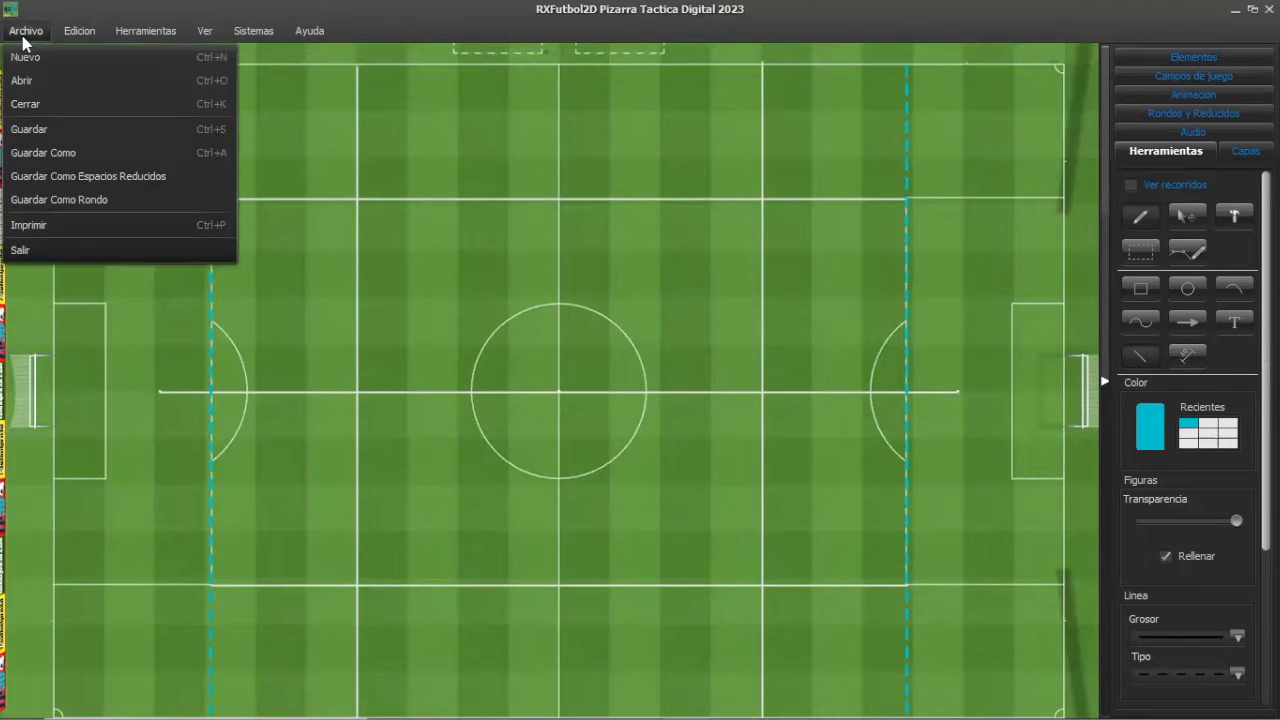
click(40, 131)
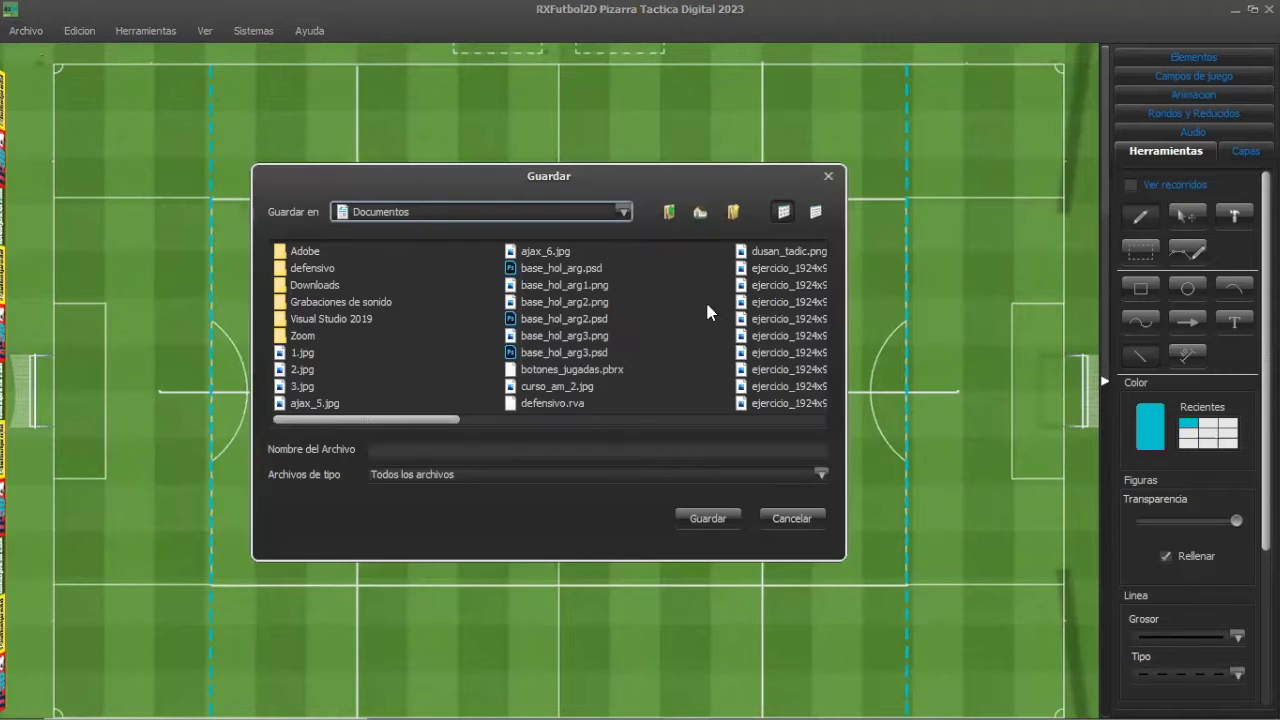
click(486, 450)
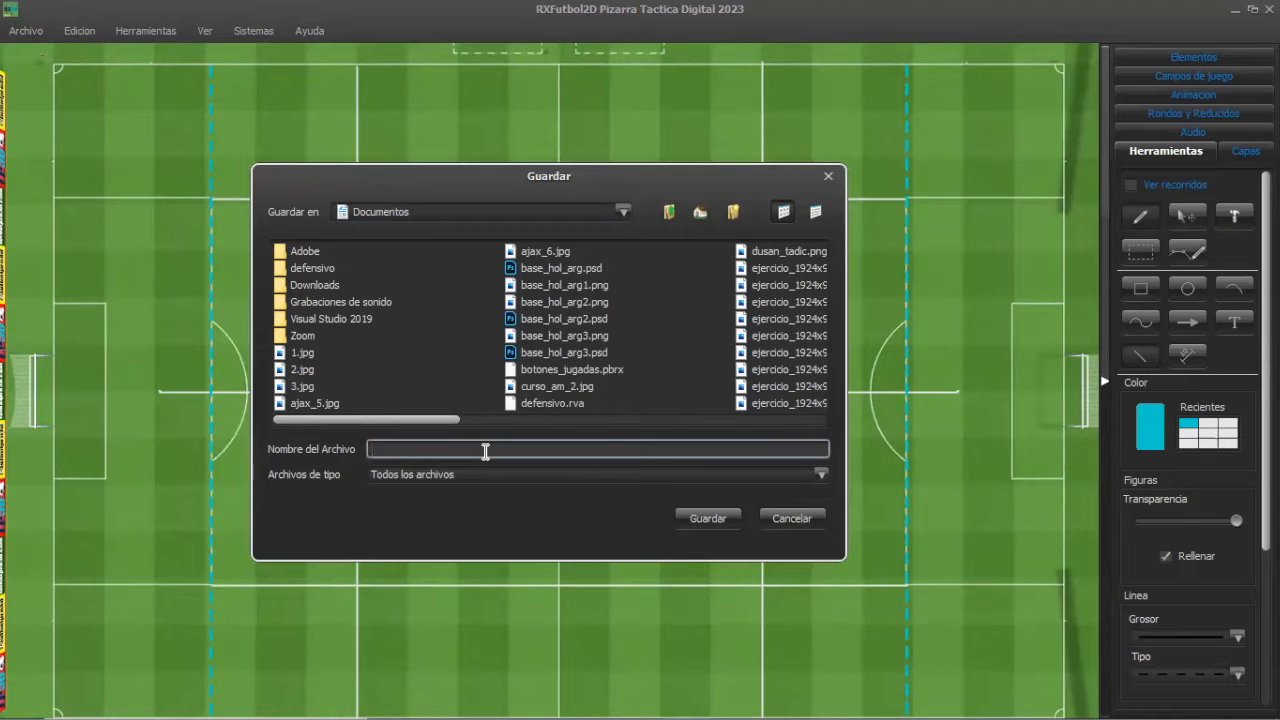
text(plantilla_carriles1_base)
click(695, 520)
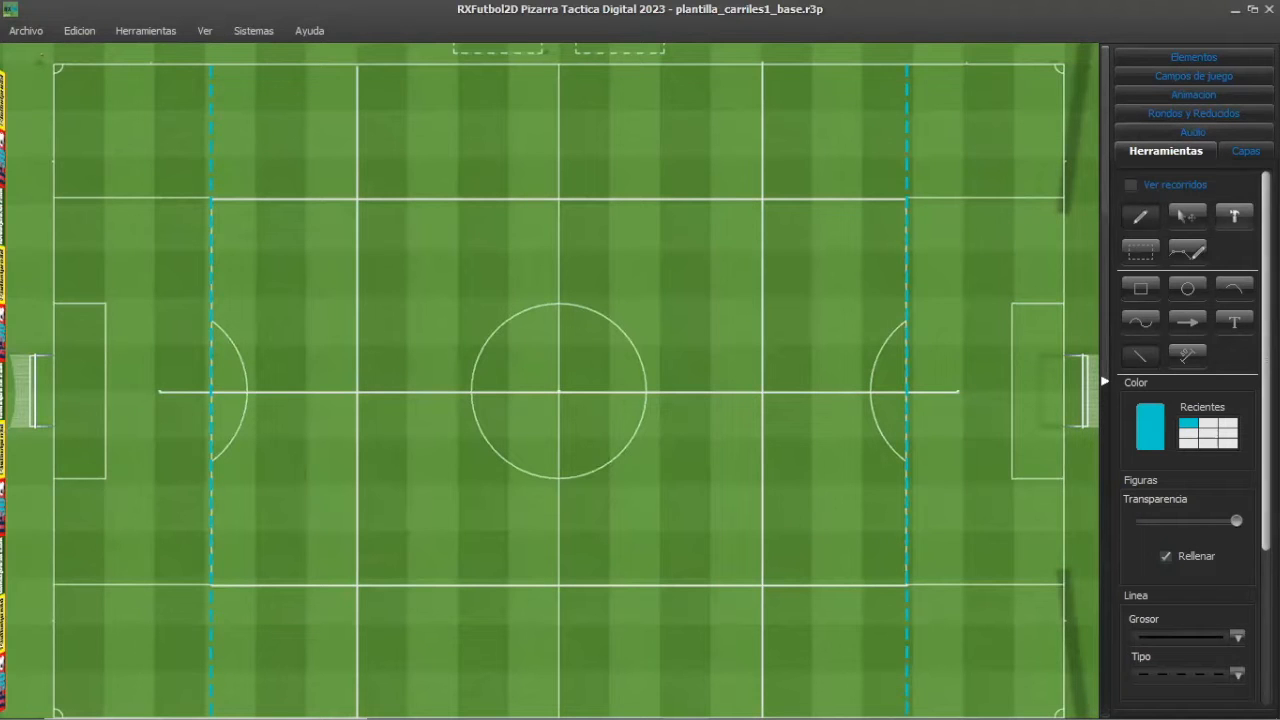
Start a new empty board, then open plantilla_carriles1_base.r3p from the Documentos folder.
click(24, 30)
click(24, 57)
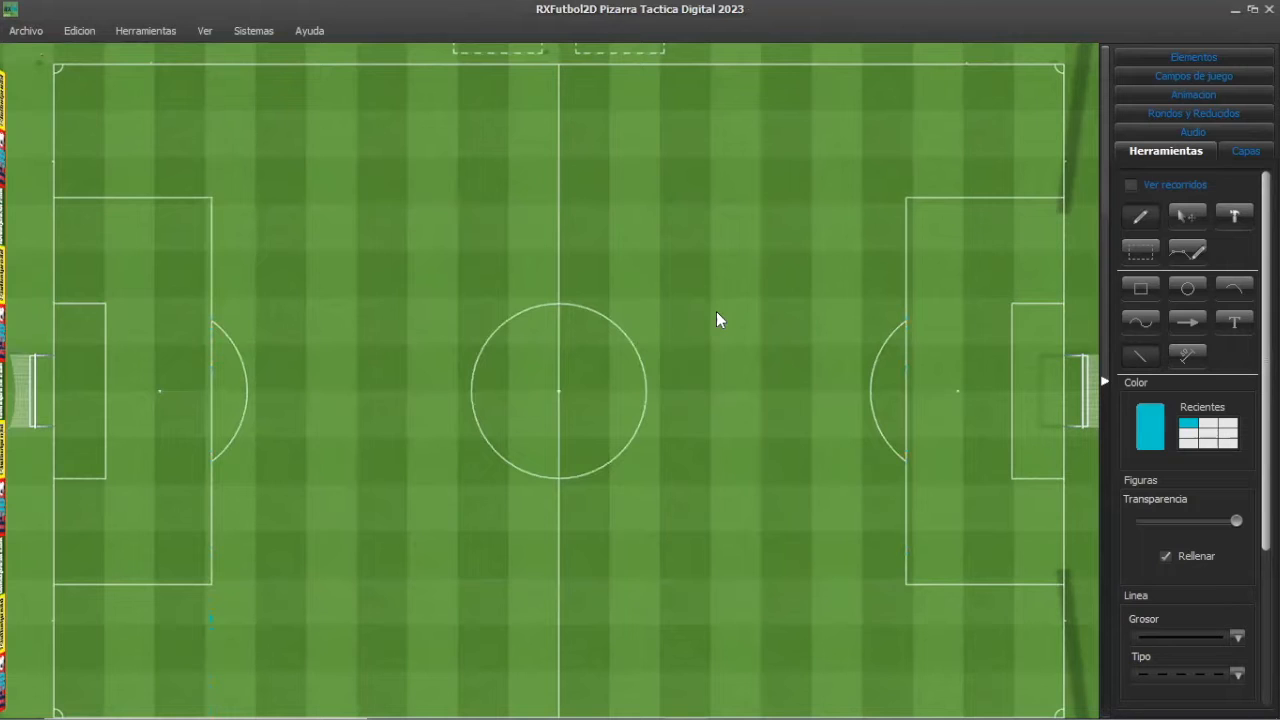
click(27, 31)
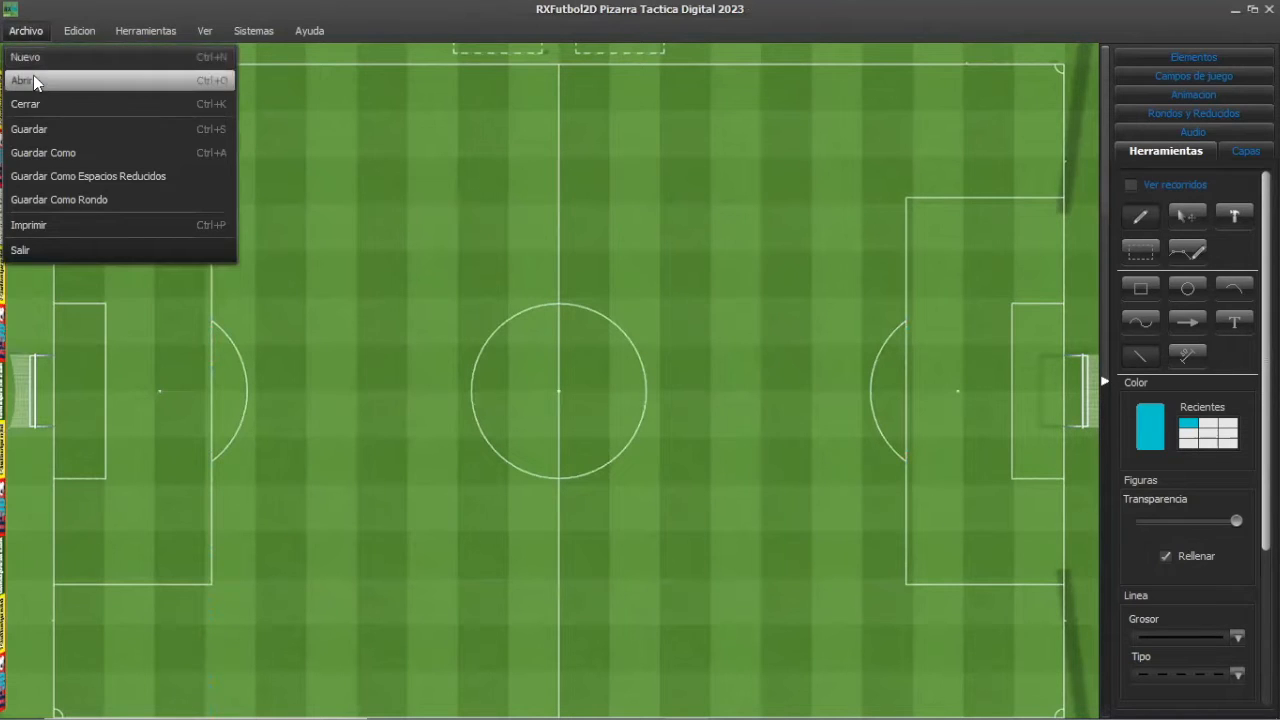
click(39, 79)
click(664, 214)
click(664, 214)
click(664, 214)
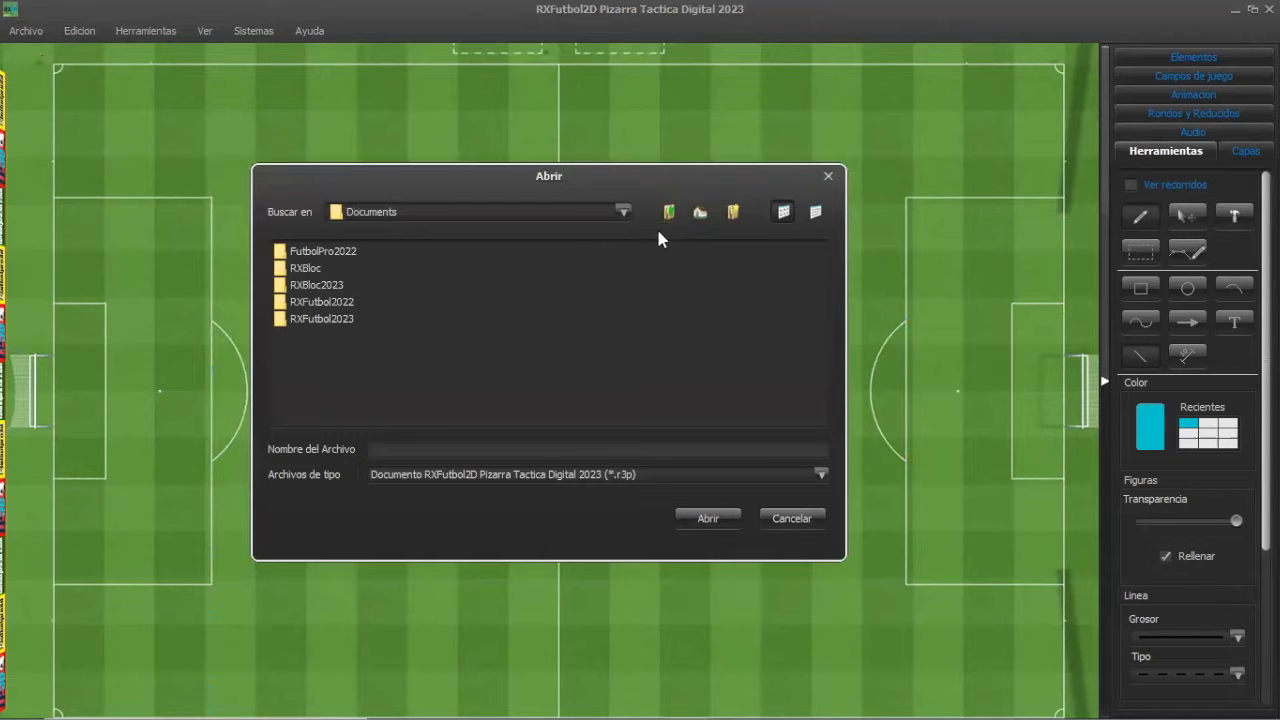
click(668, 214)
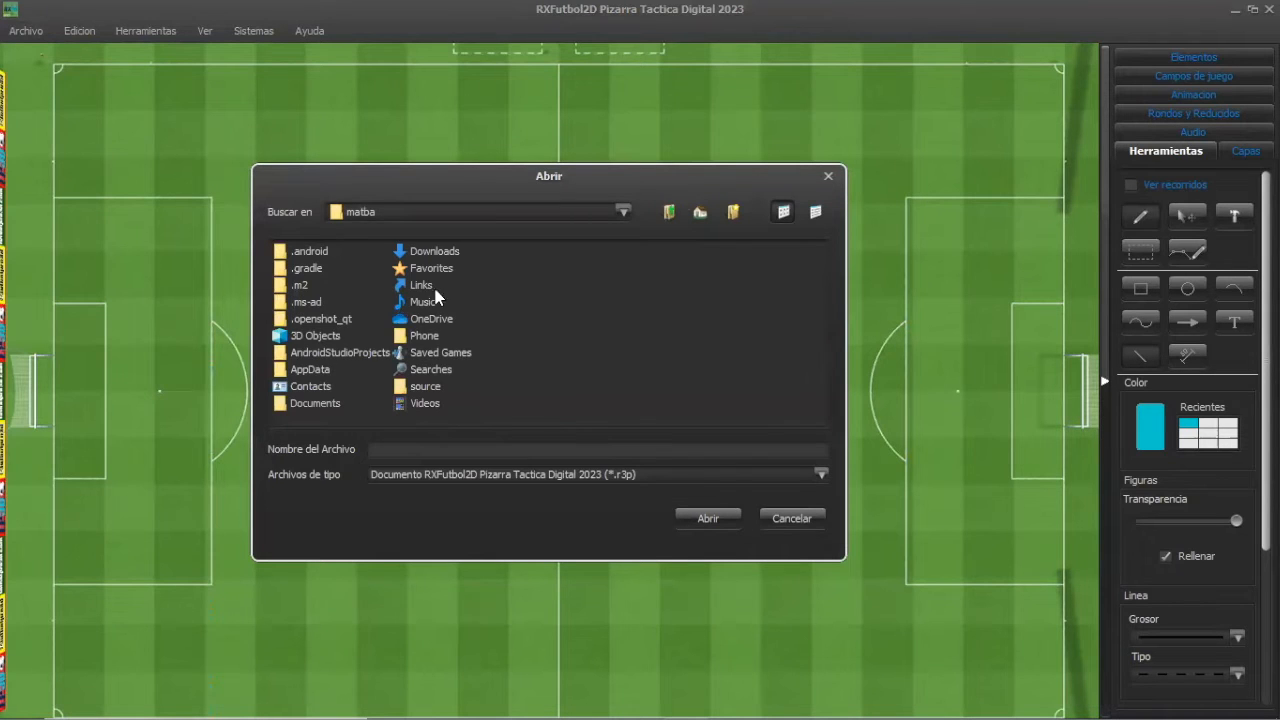
double_click(426, 321)
click(316, 289)
double_click(316, 286)
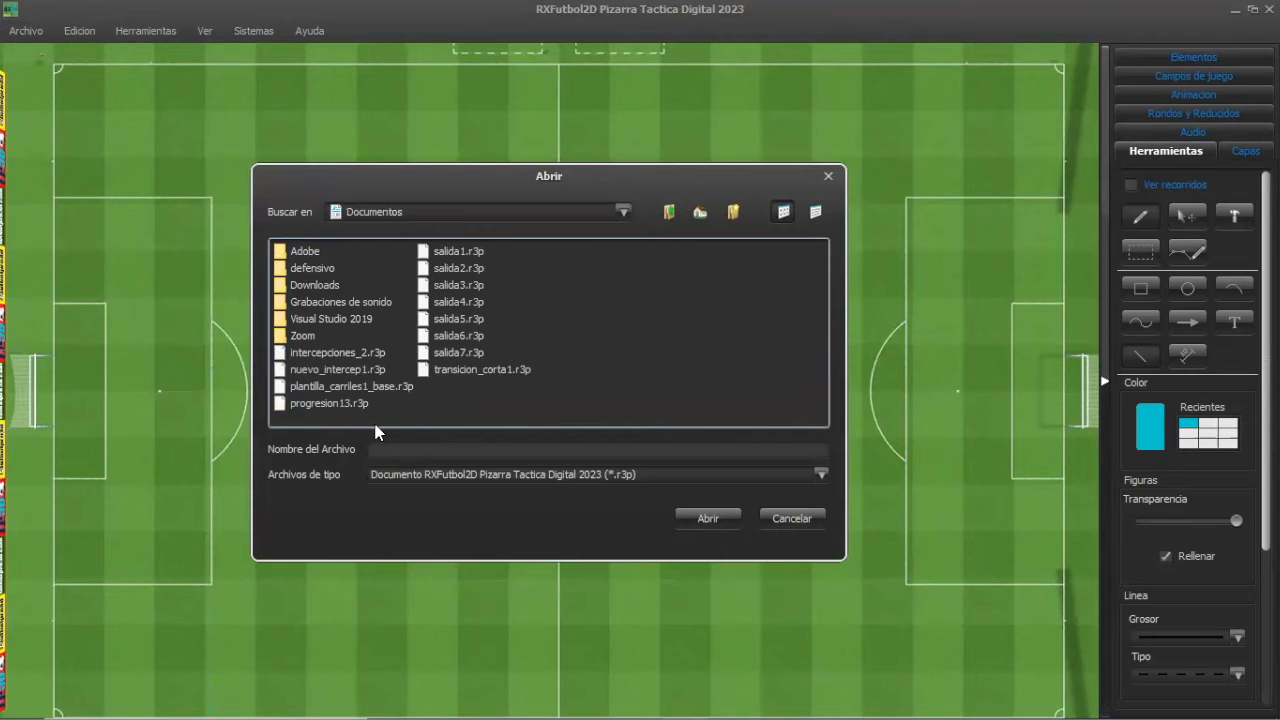
click(330, 387)
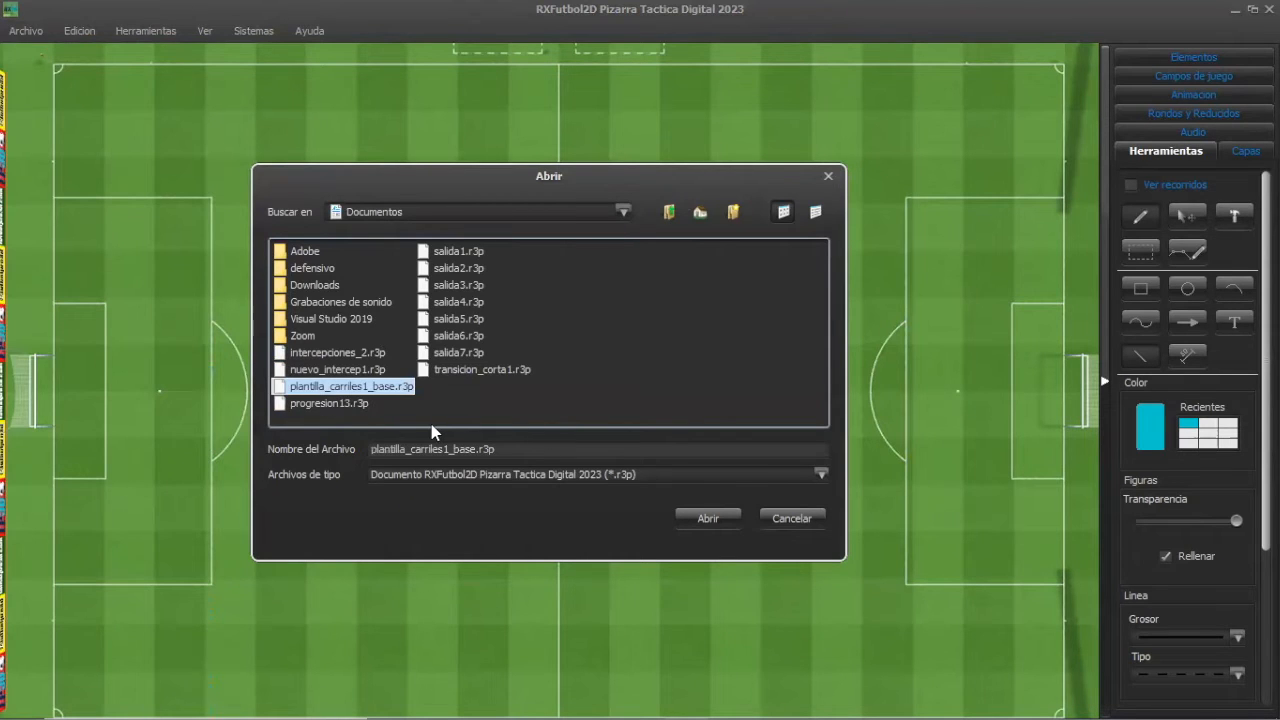
click(690, 519)
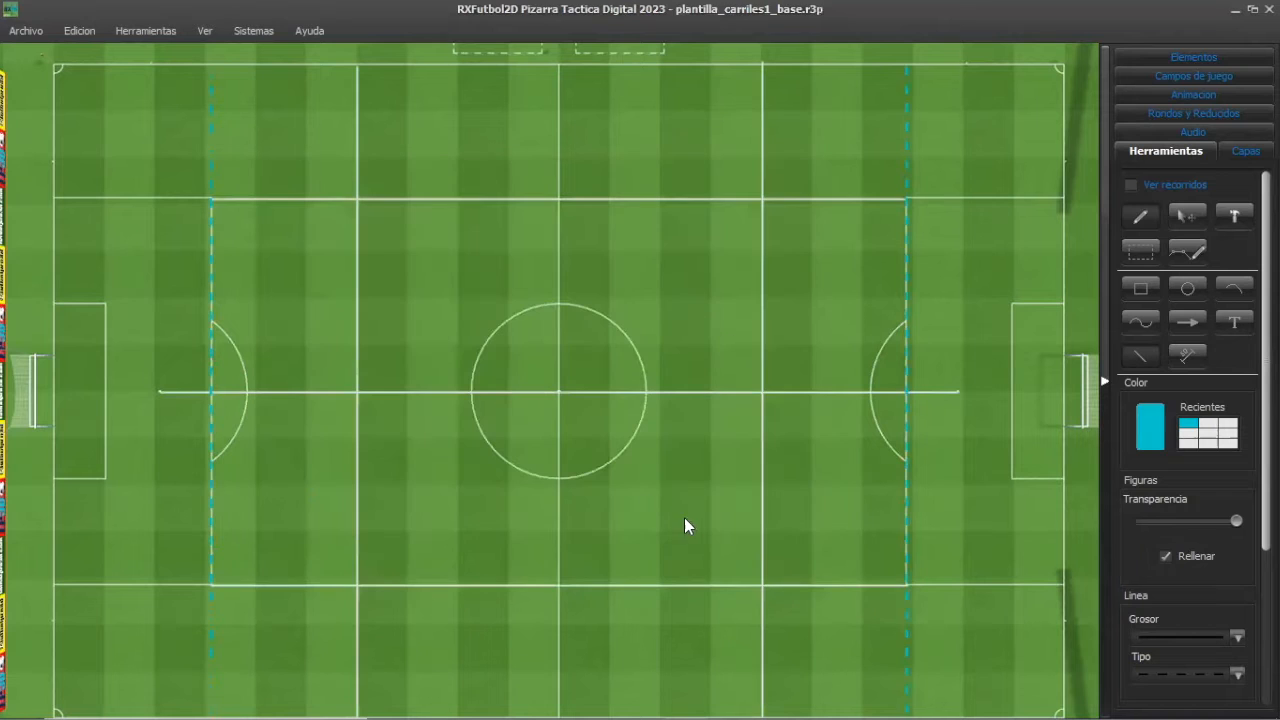
Save a copy of the template in Documentos under the name ejercicio_alturas1_a.
click(33, 35)
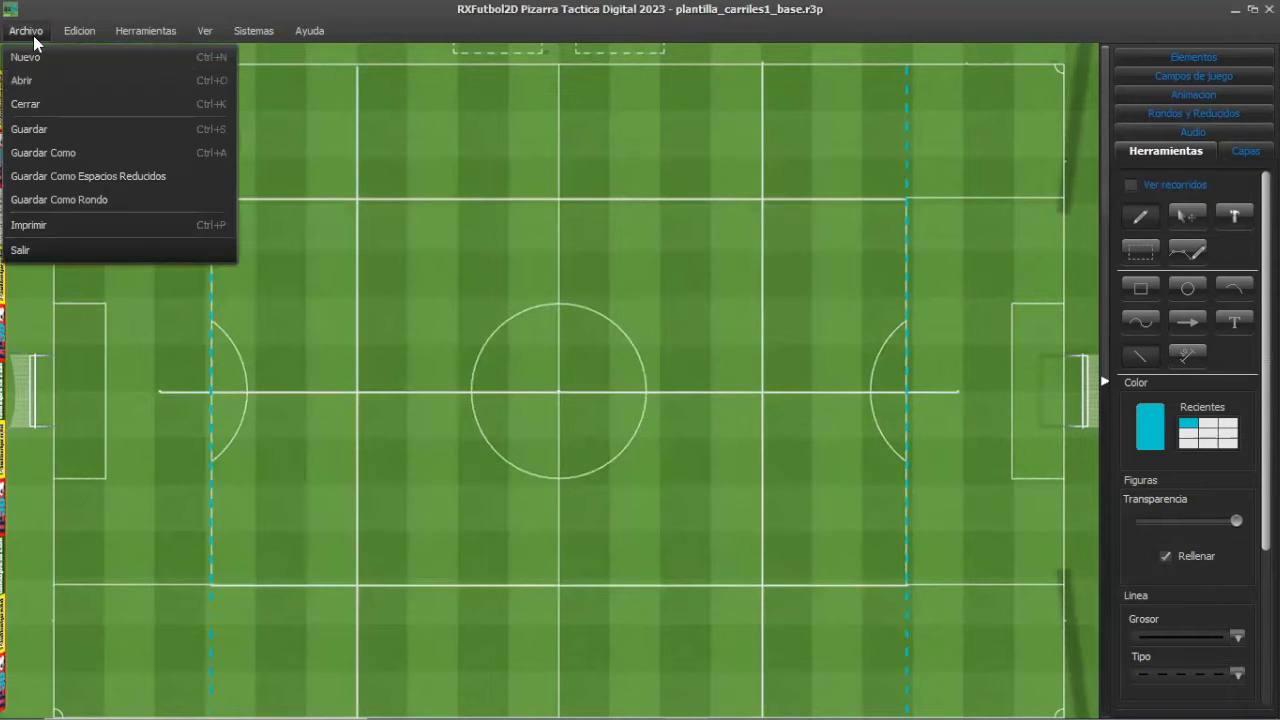
click(45, 152)
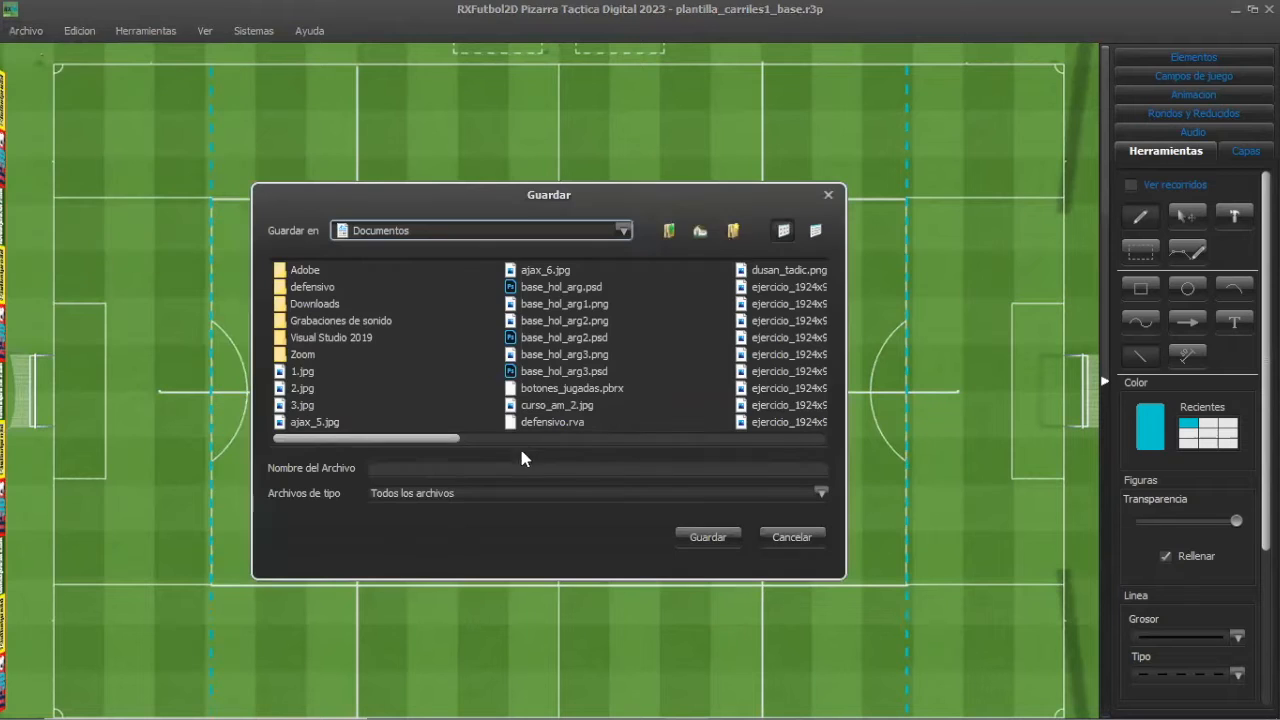
click(474, 467)
text(e)
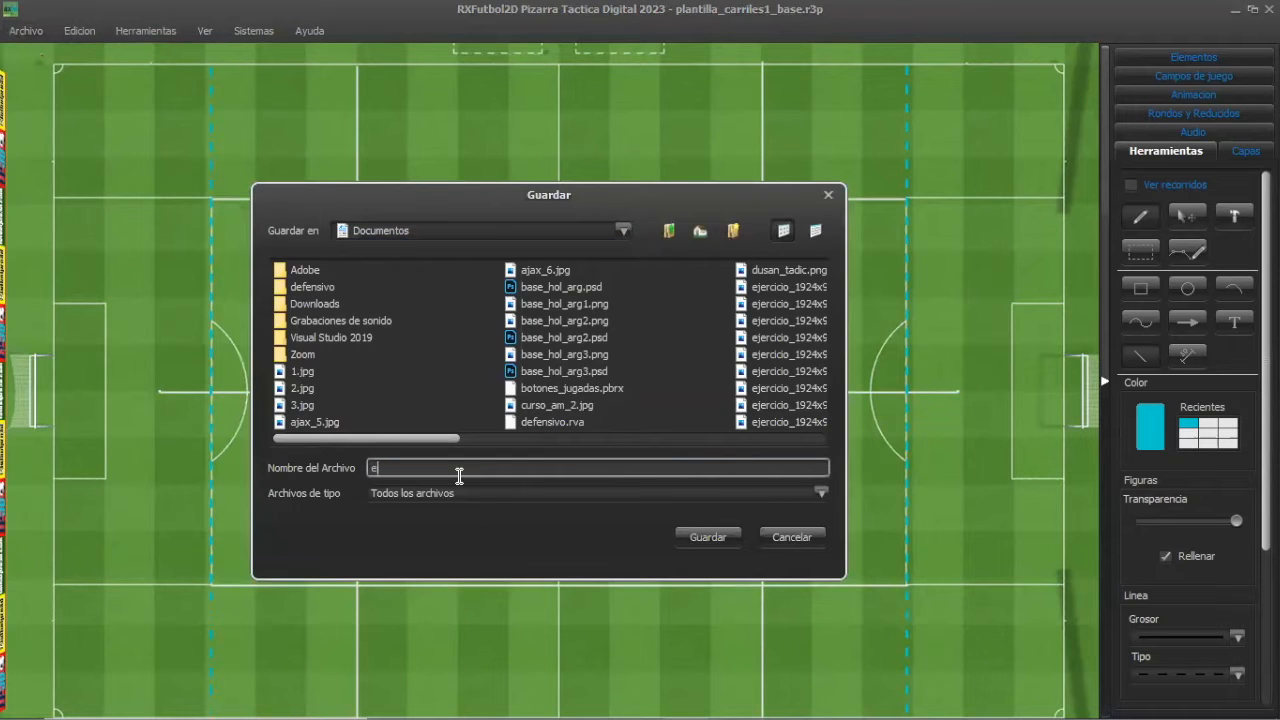
text(jercicio)
text(_)
text(alturas1)
text(e)
click(707, 540)
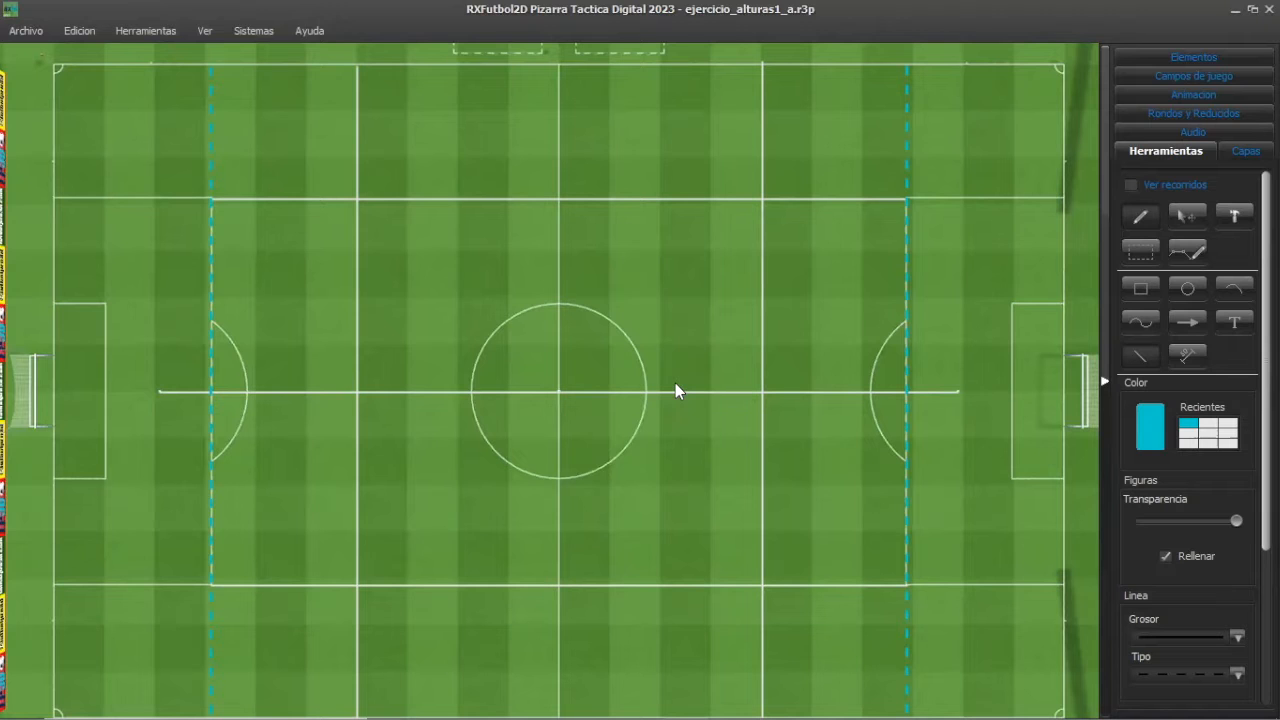
Place eleven blue players numbered 1 to 11 in formation across the pitch and put a ball beside goalkeeper 1.
click(1194, 94)
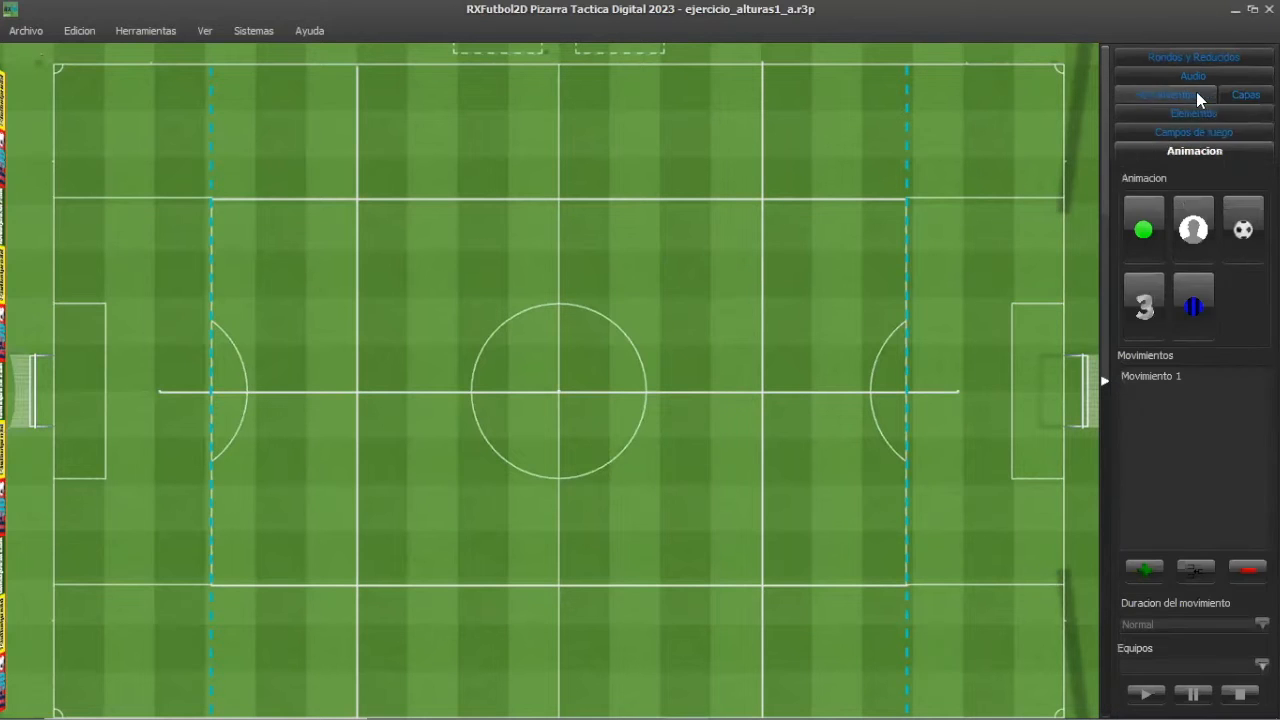
click(1145, 235)
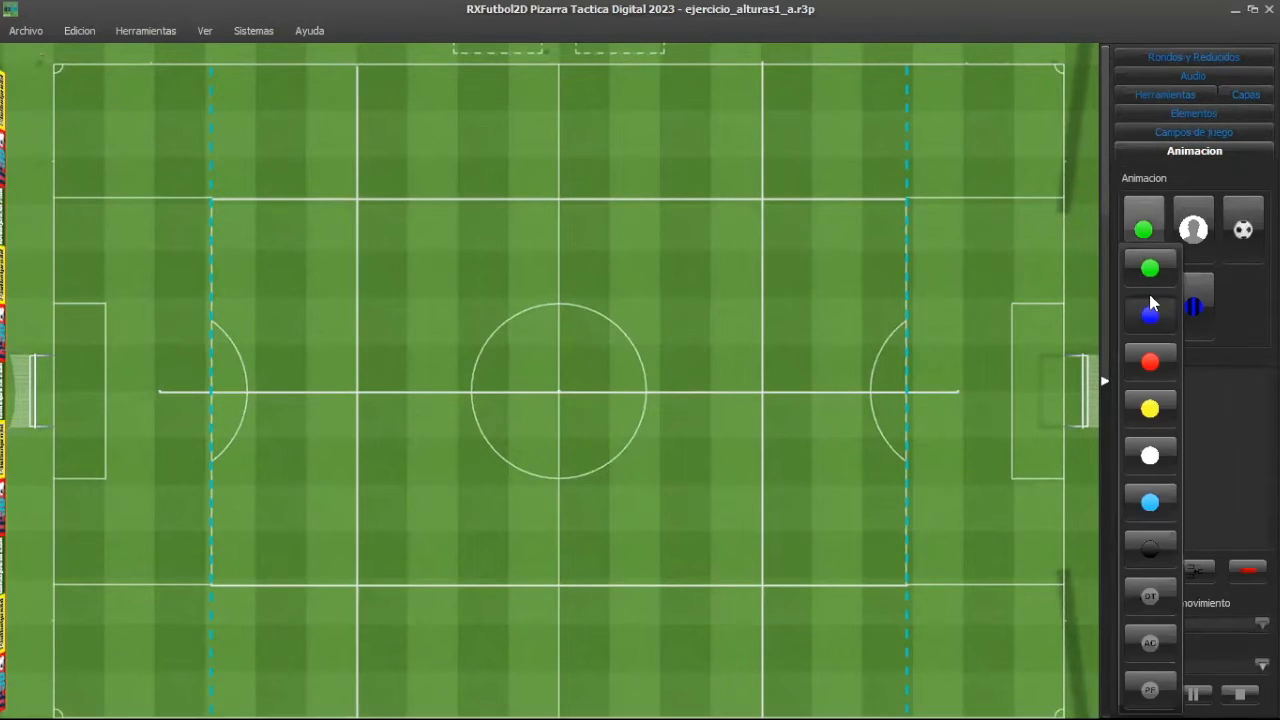
click(1147, 311)
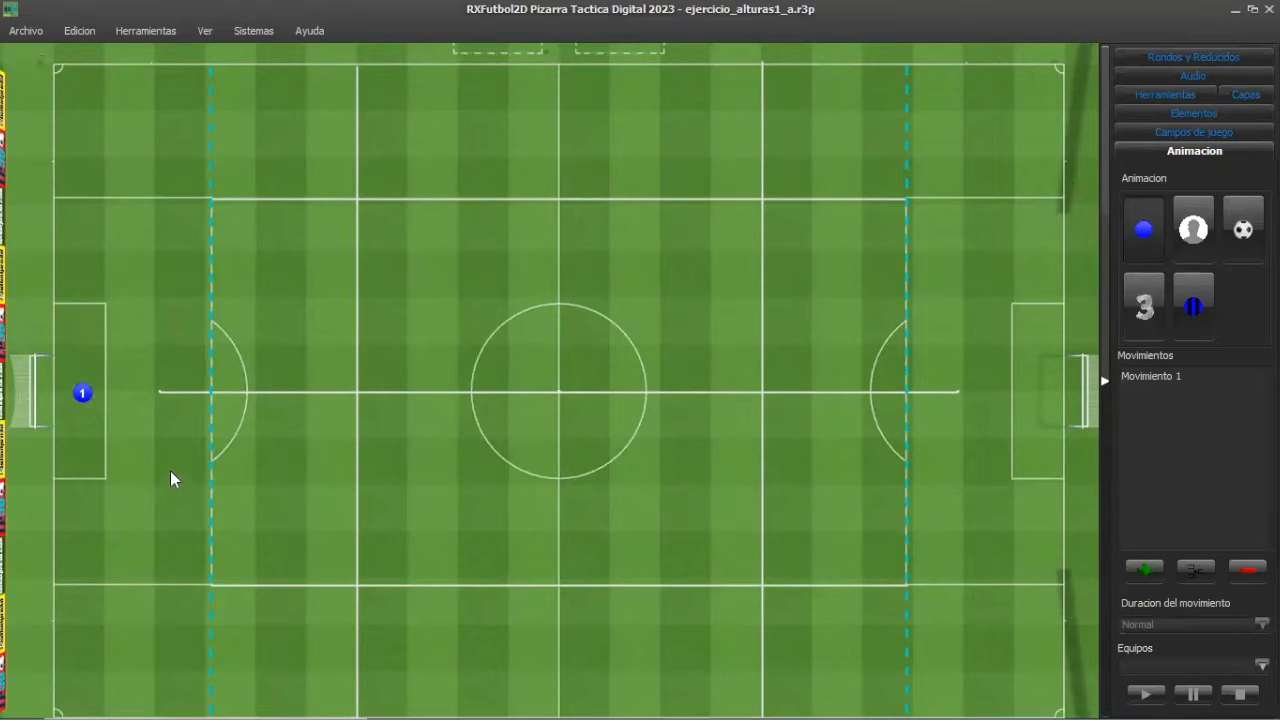
click(373, 84)
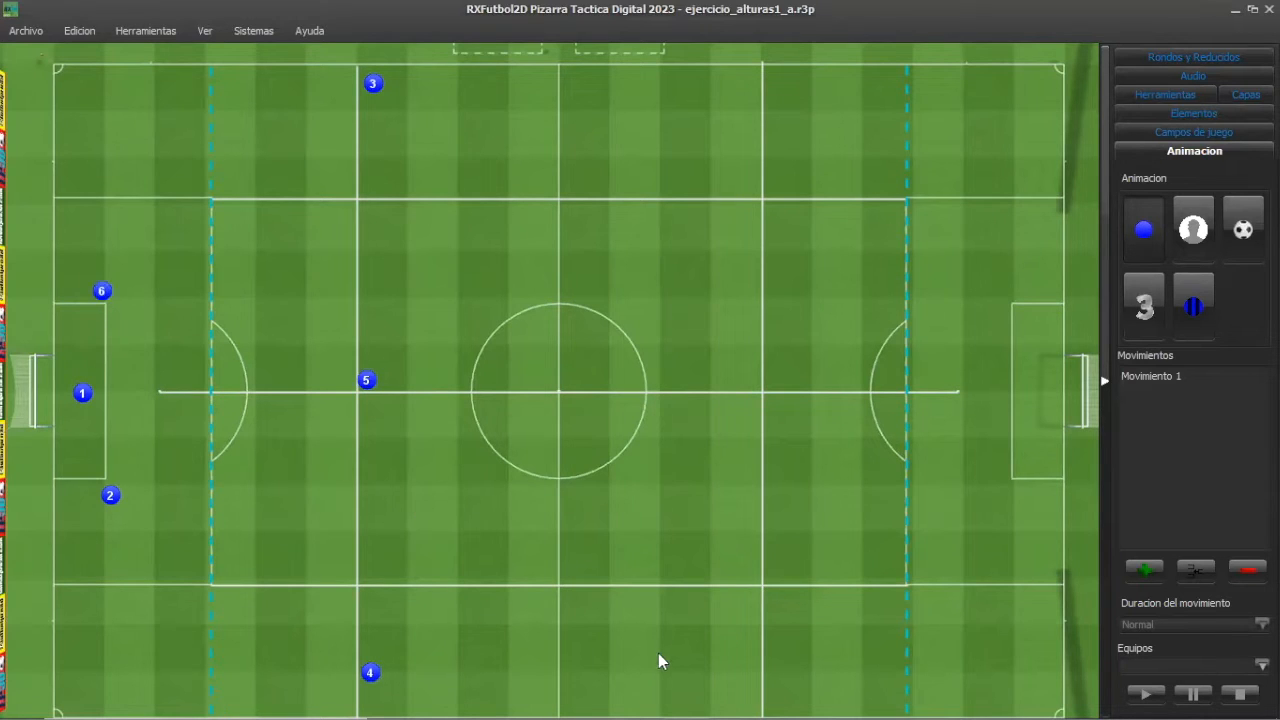
click(731, 678)
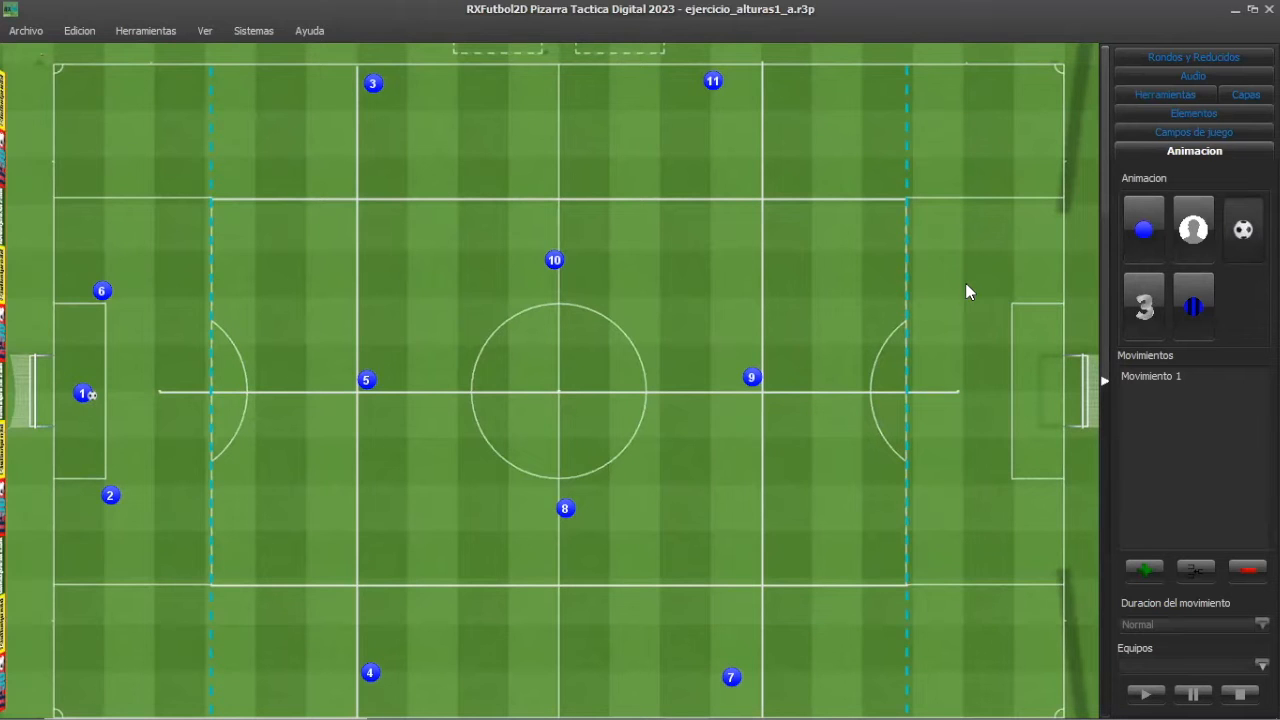
click(27, 30)
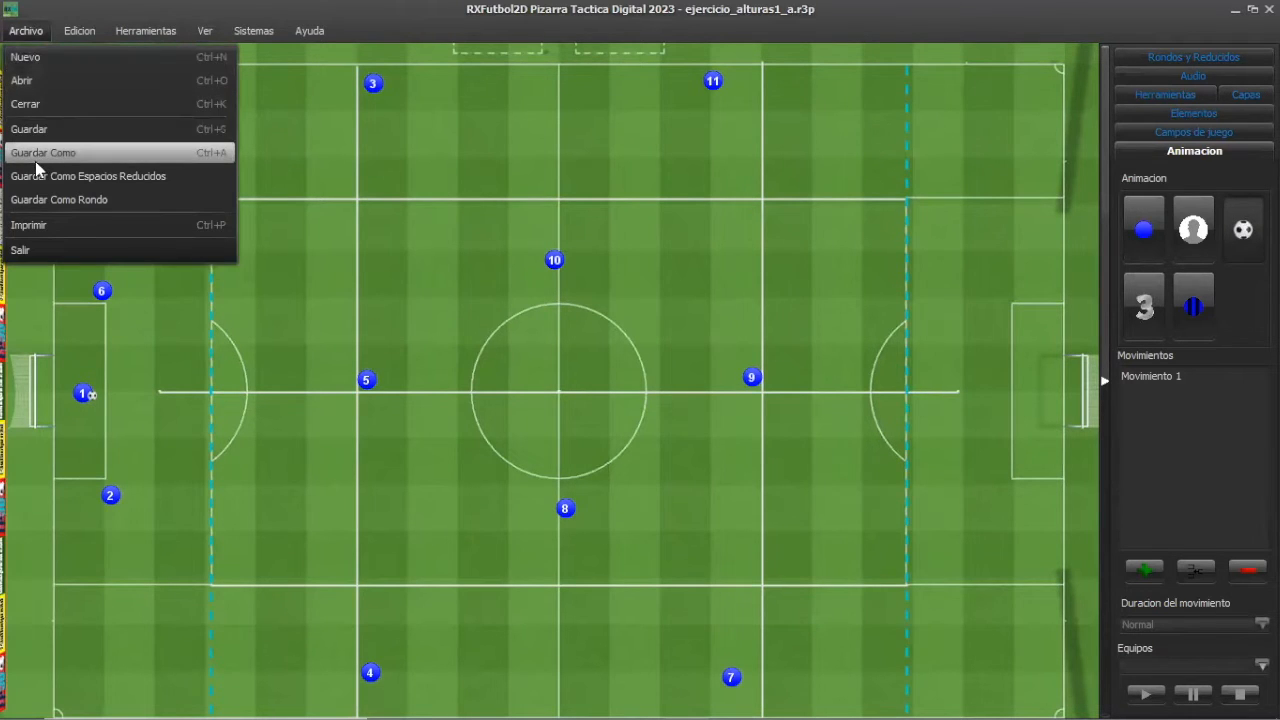
click(162, 9)
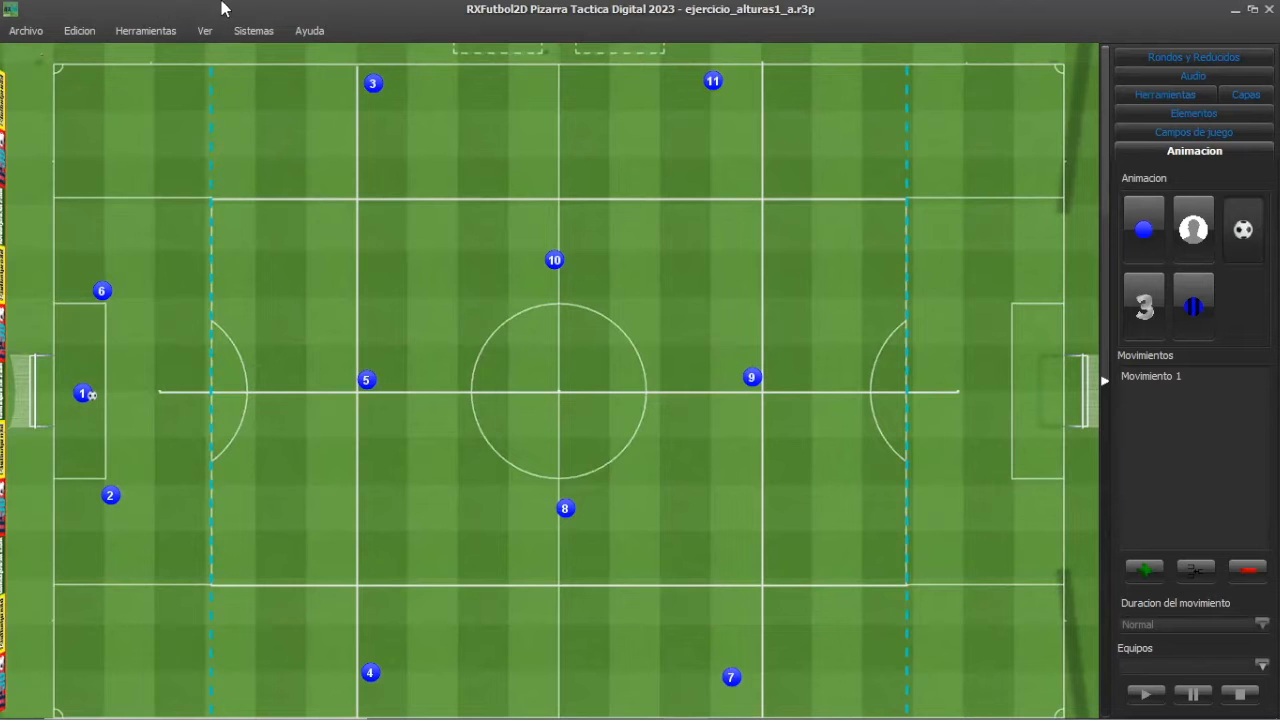
Start a new empty board, then begin opening a file and browse to the RXBloc2023 folder in Documents.
click(24, 31)
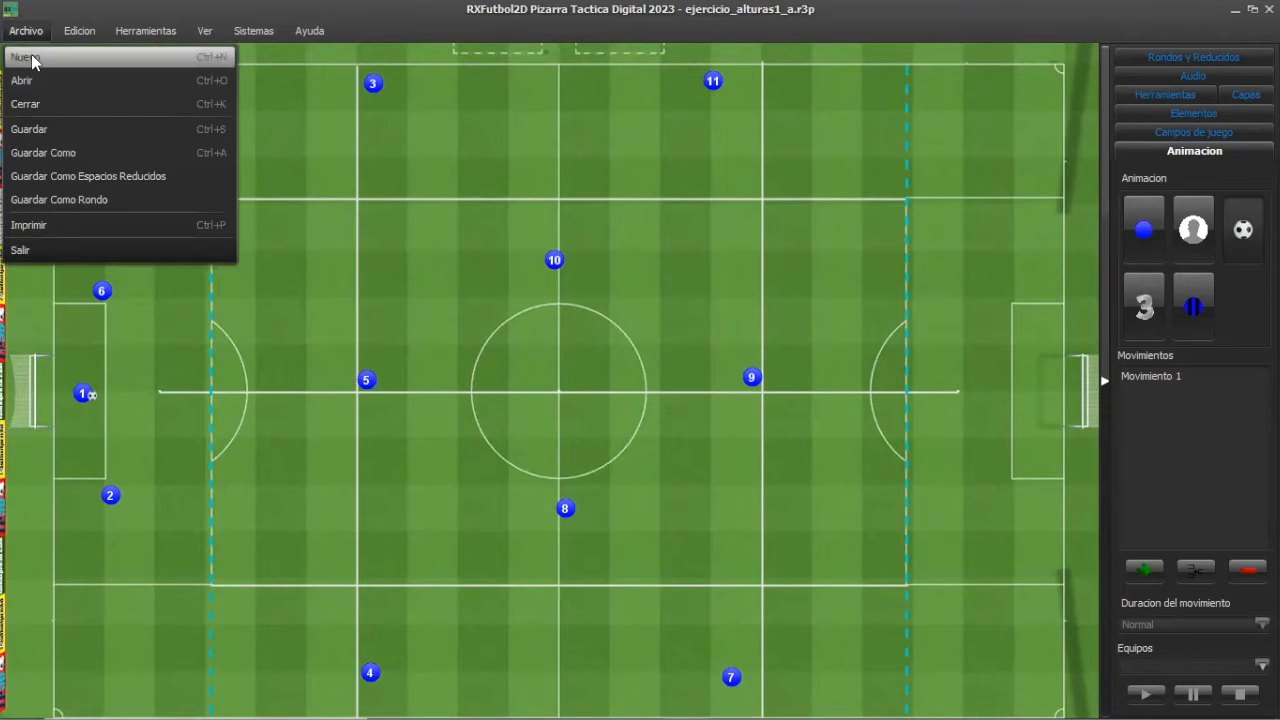
click(31, 56)
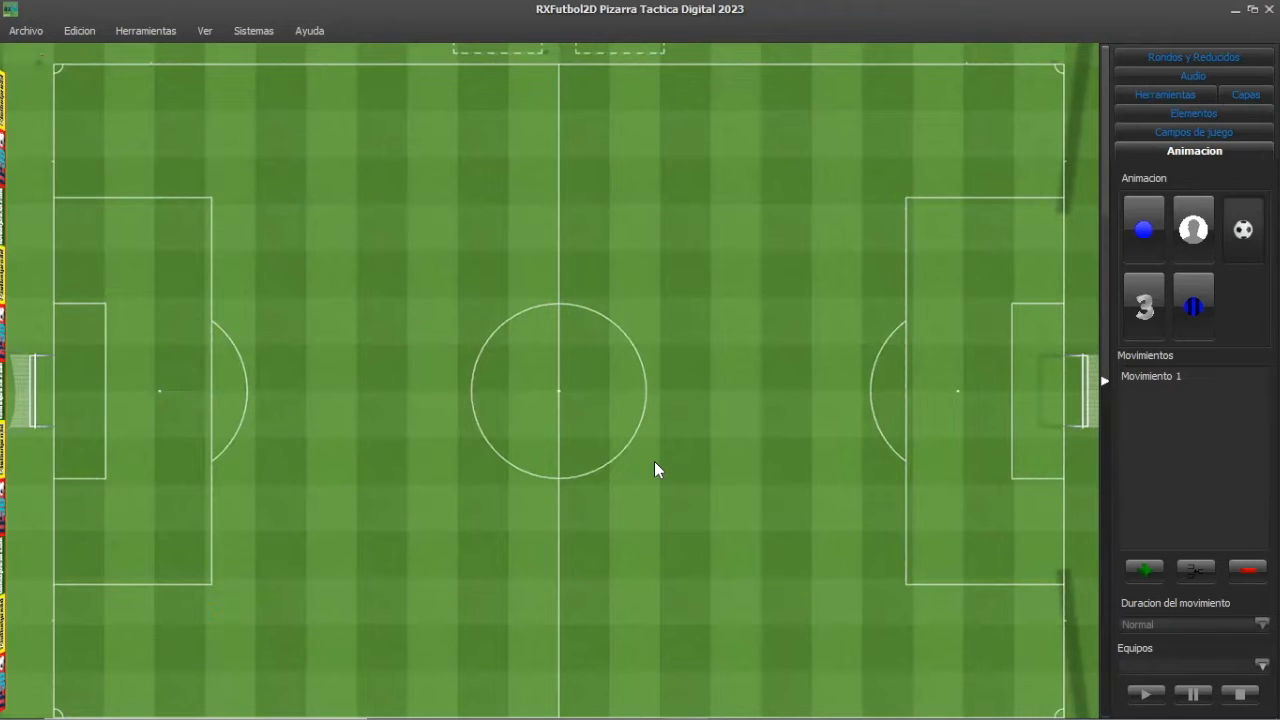
click(35, 35)
click(54, 81)
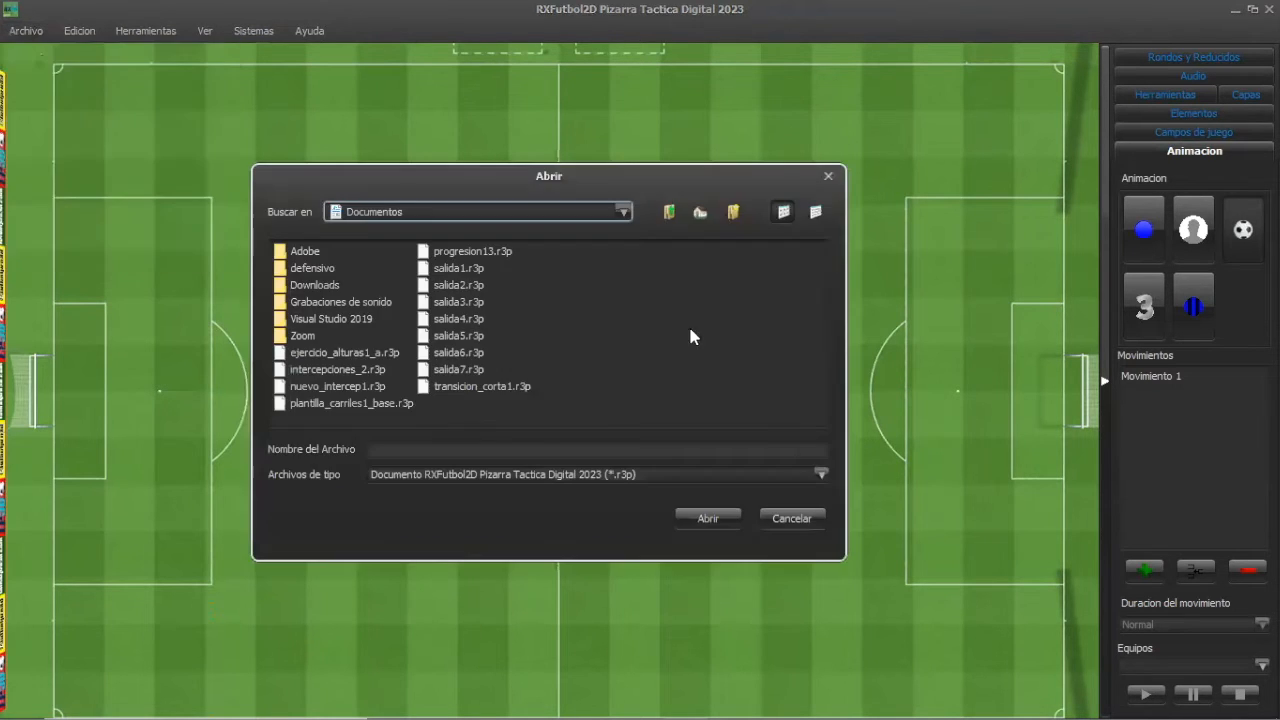
click(668, 214)
click(668, 214)
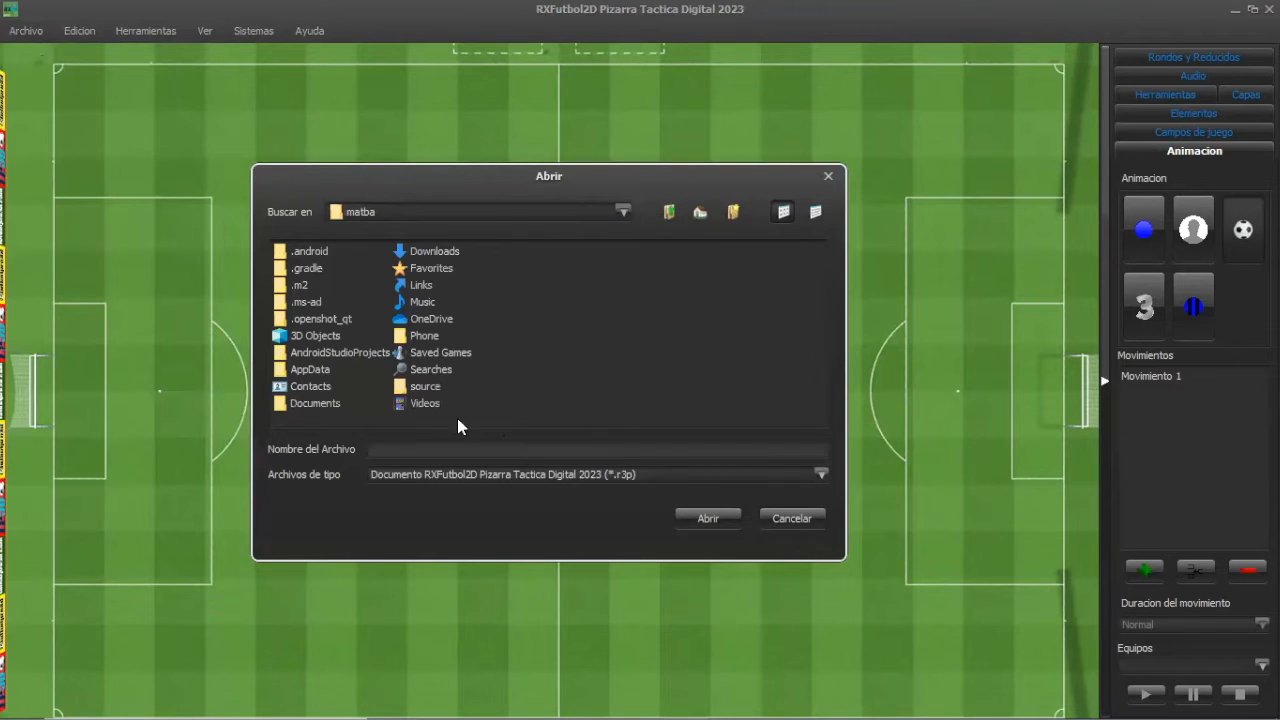
double_click(312, 404)
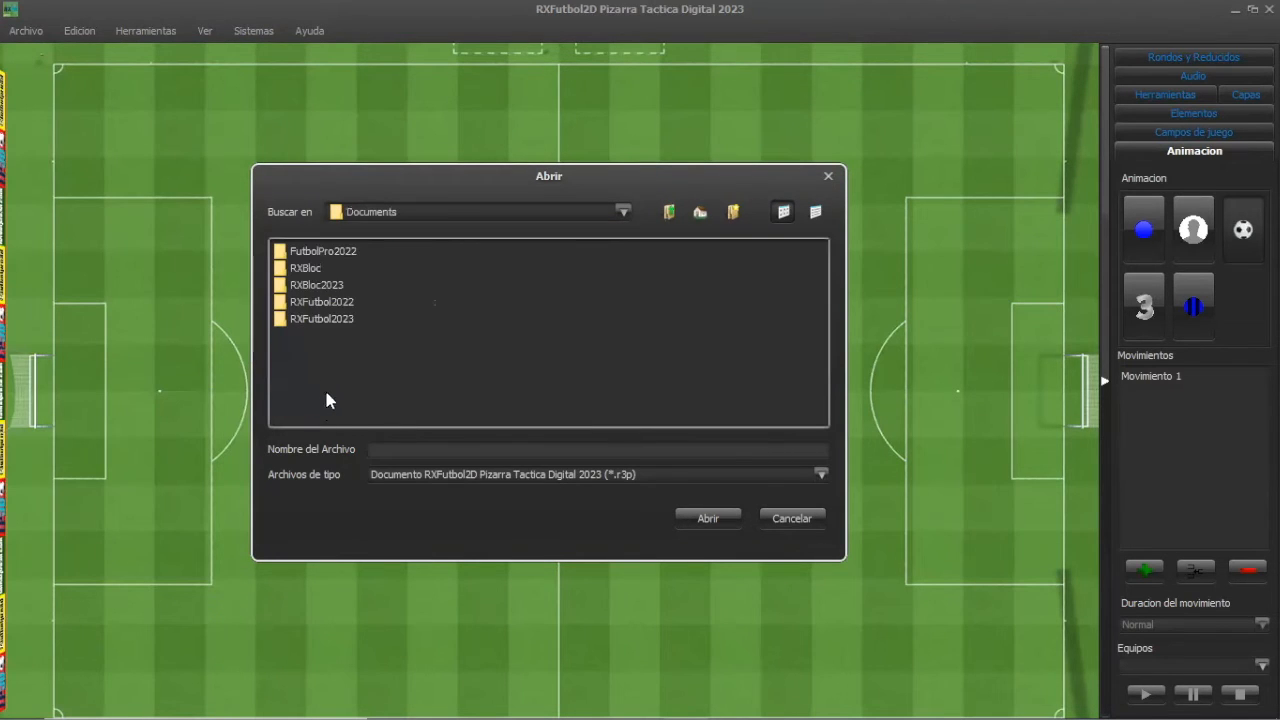
double_click(316, 286)
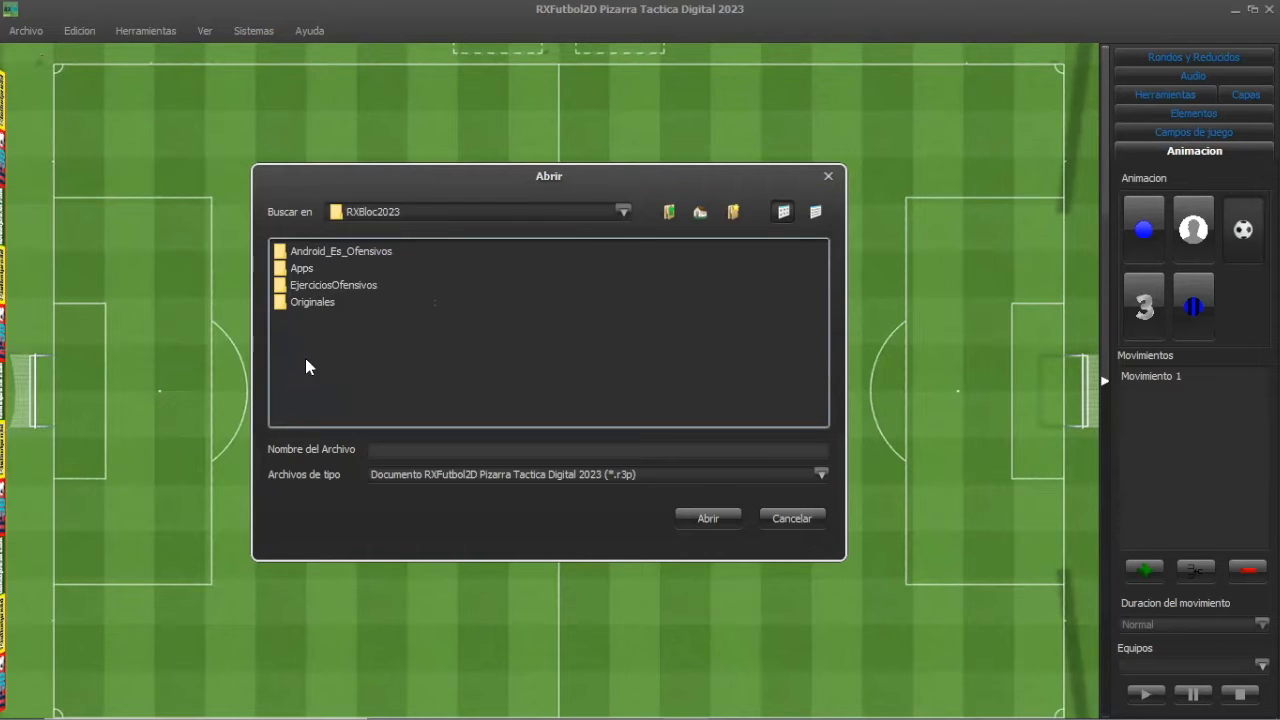
Open cambioritmo1.r3p from the cambio1 folder inside Originales and CambioRitmo.
click(318, 308)
double_click(318, 308)
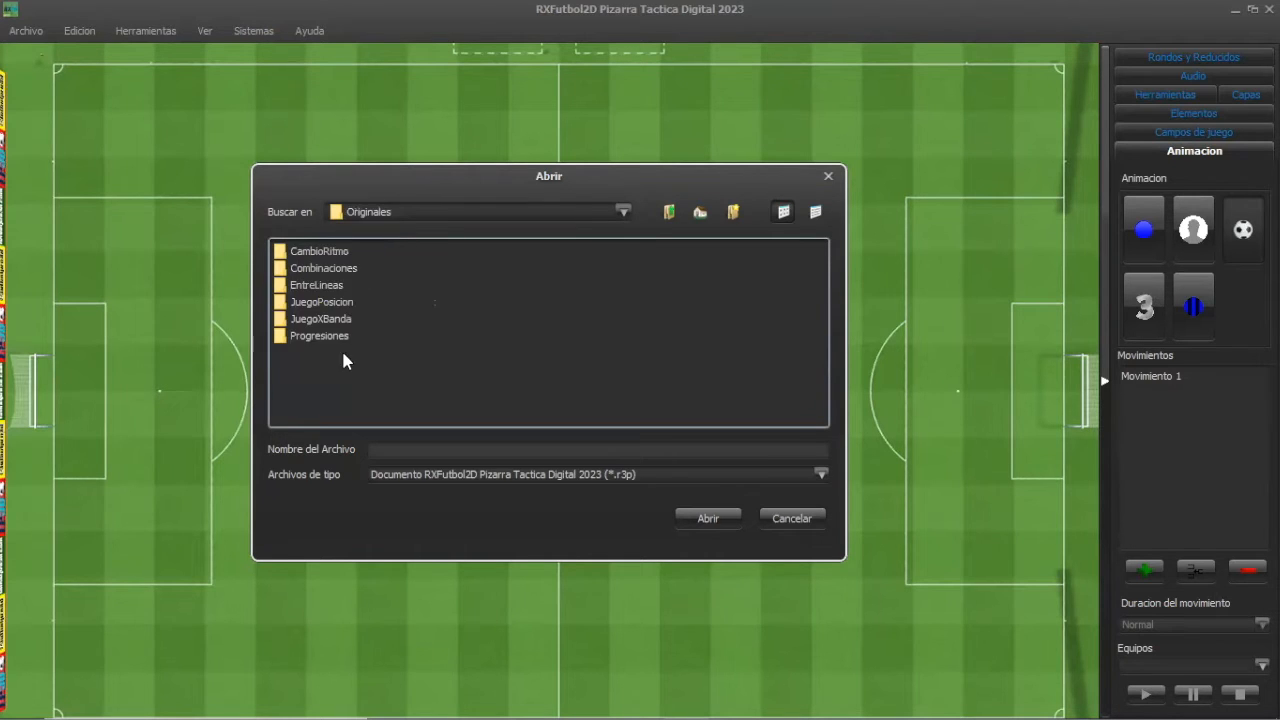
double_click(305, 256)
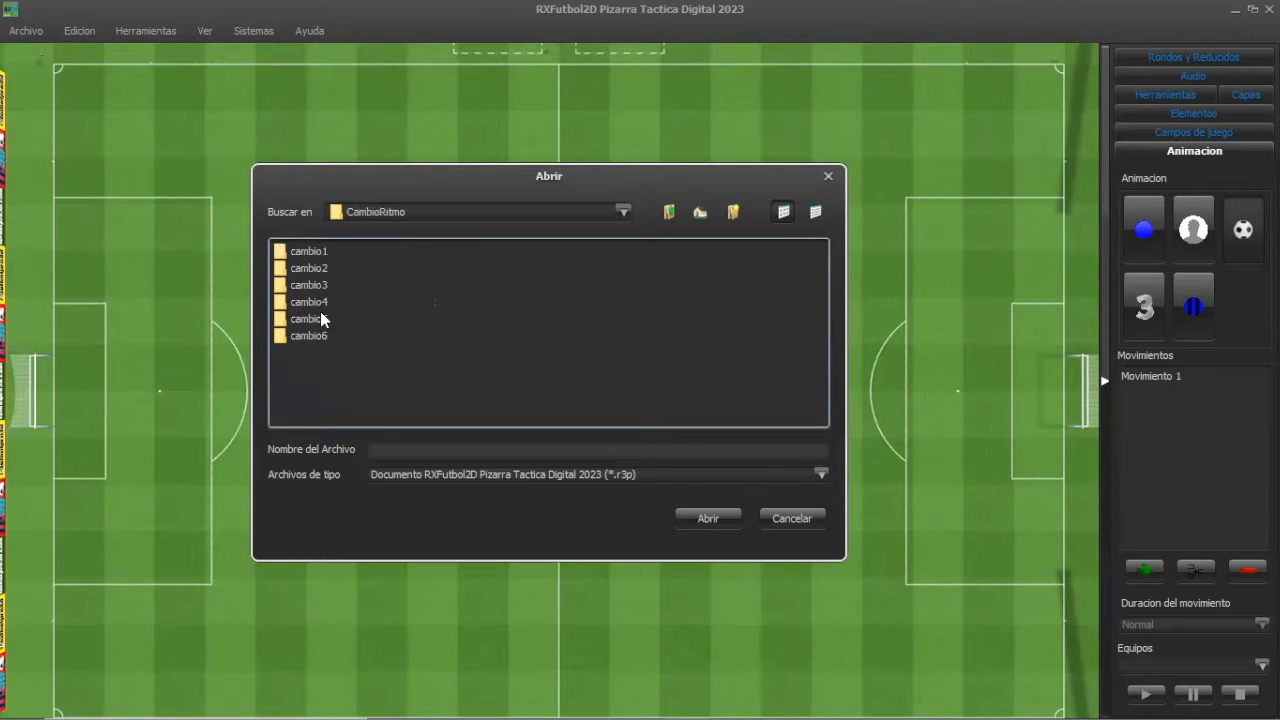
double_click(300, 252)
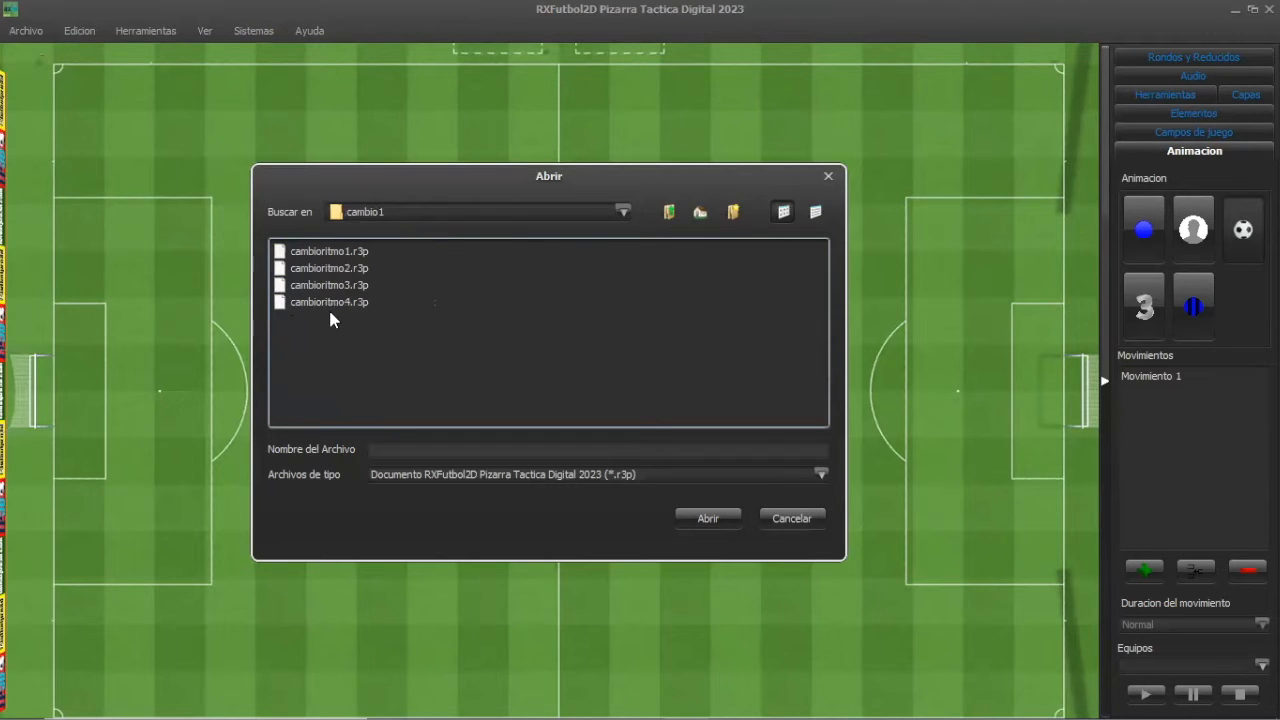
click(622, 475)
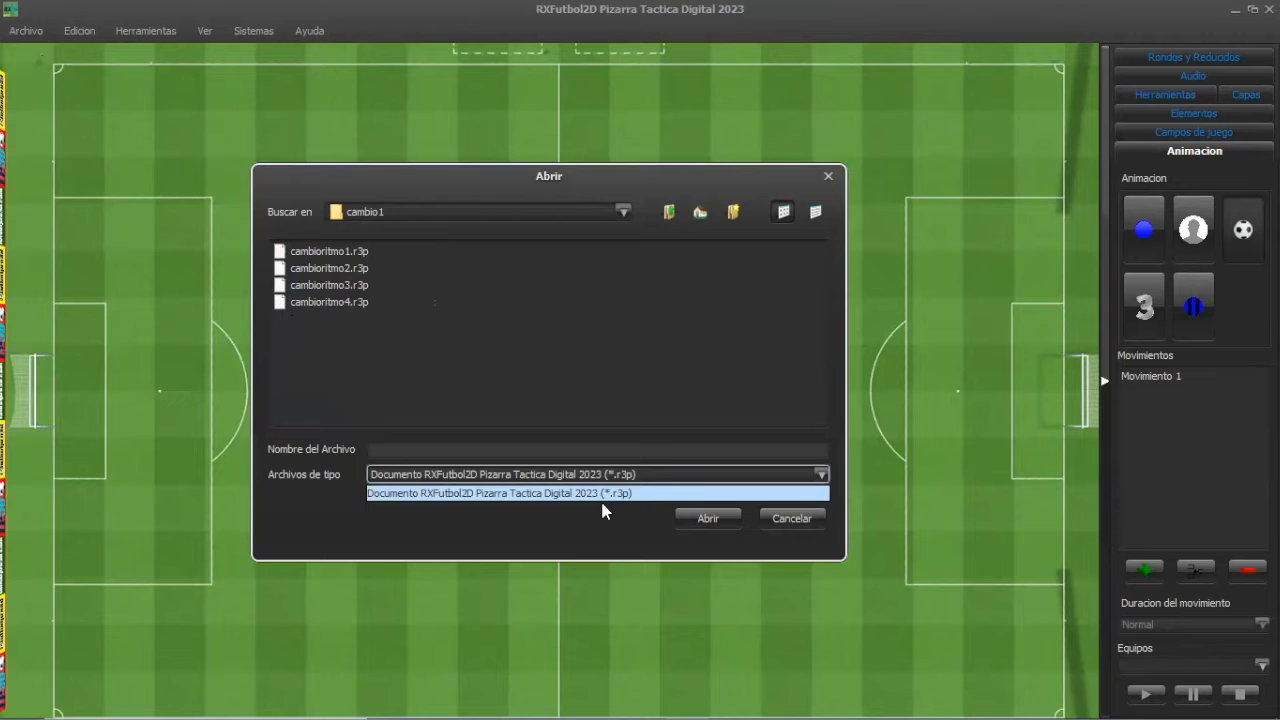
click(343, 257)
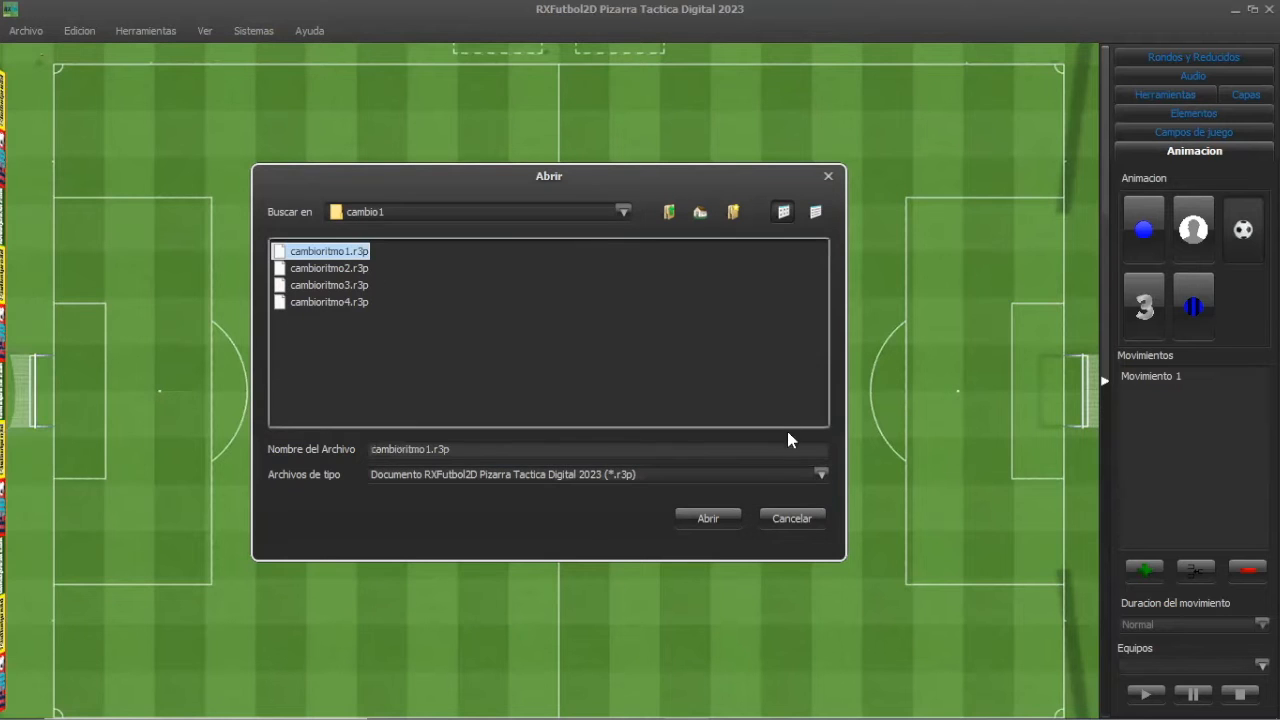
click(721, 521)
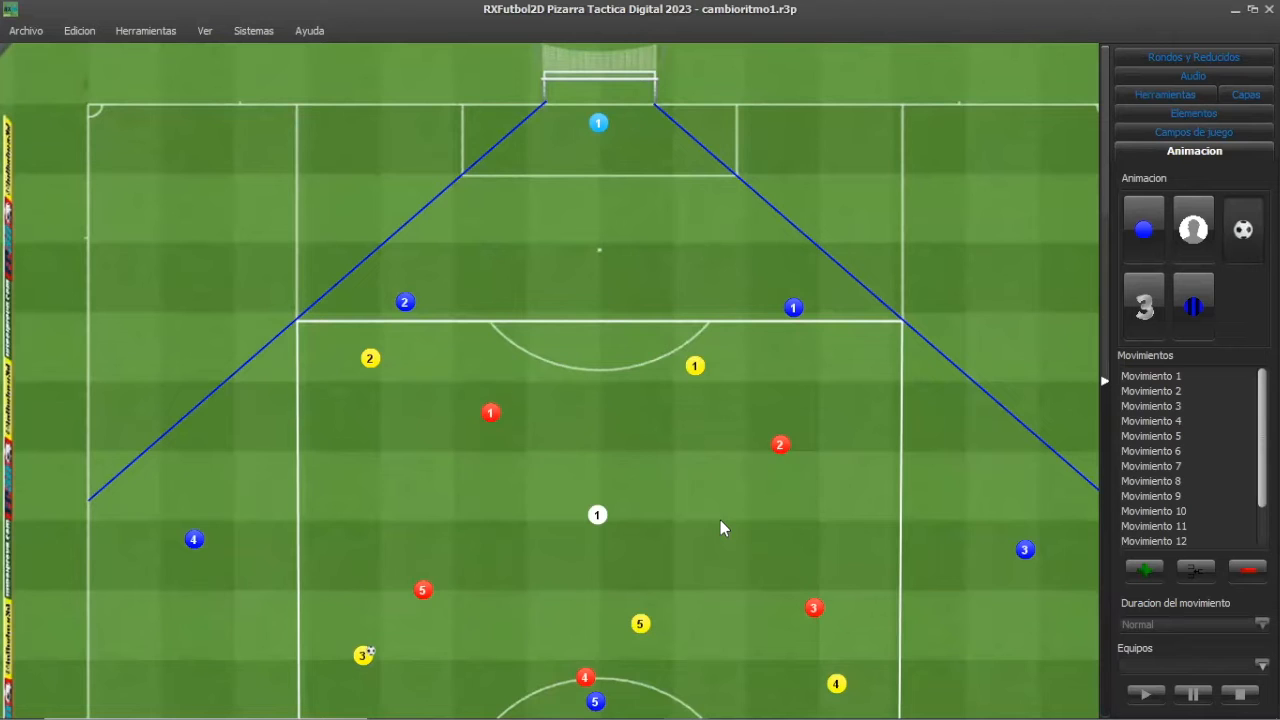
Play the exercise animation and return the board to Movimiento 1.
click(1148, 694)
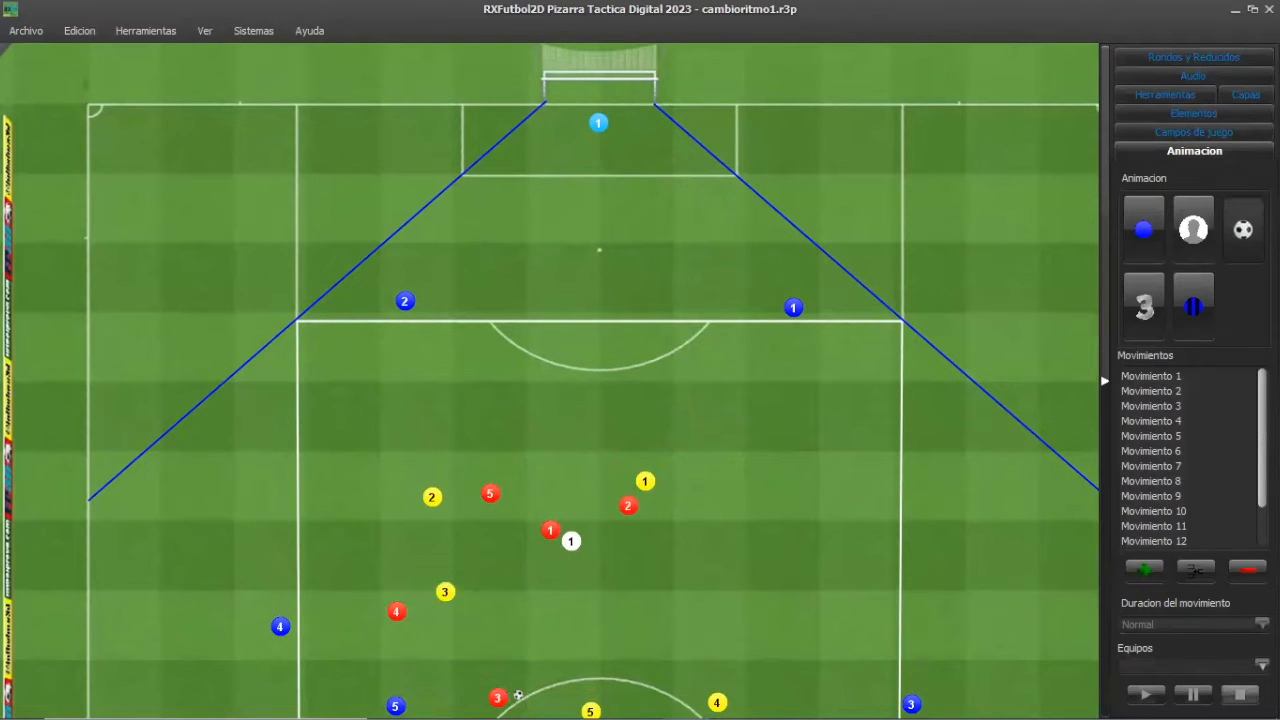
click(1151, 376)
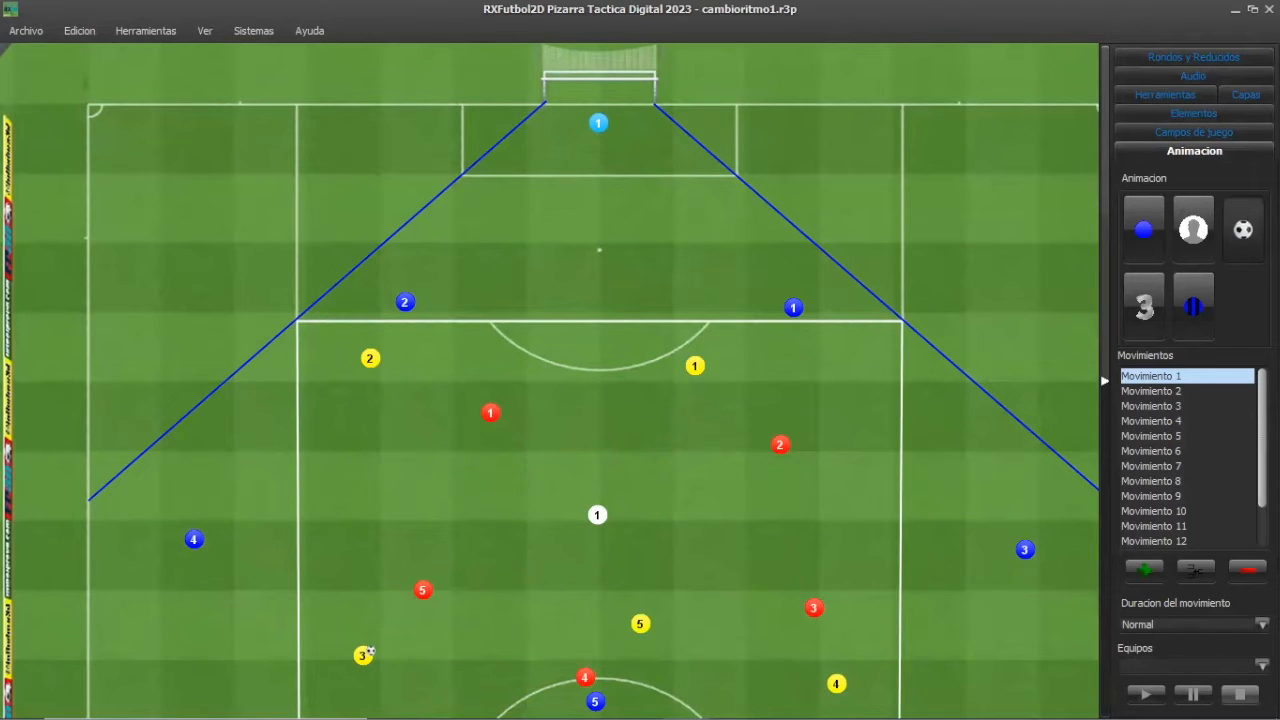
Save a copy of the exercise in the Originales folder under the name variante_1.
click(27, 33)
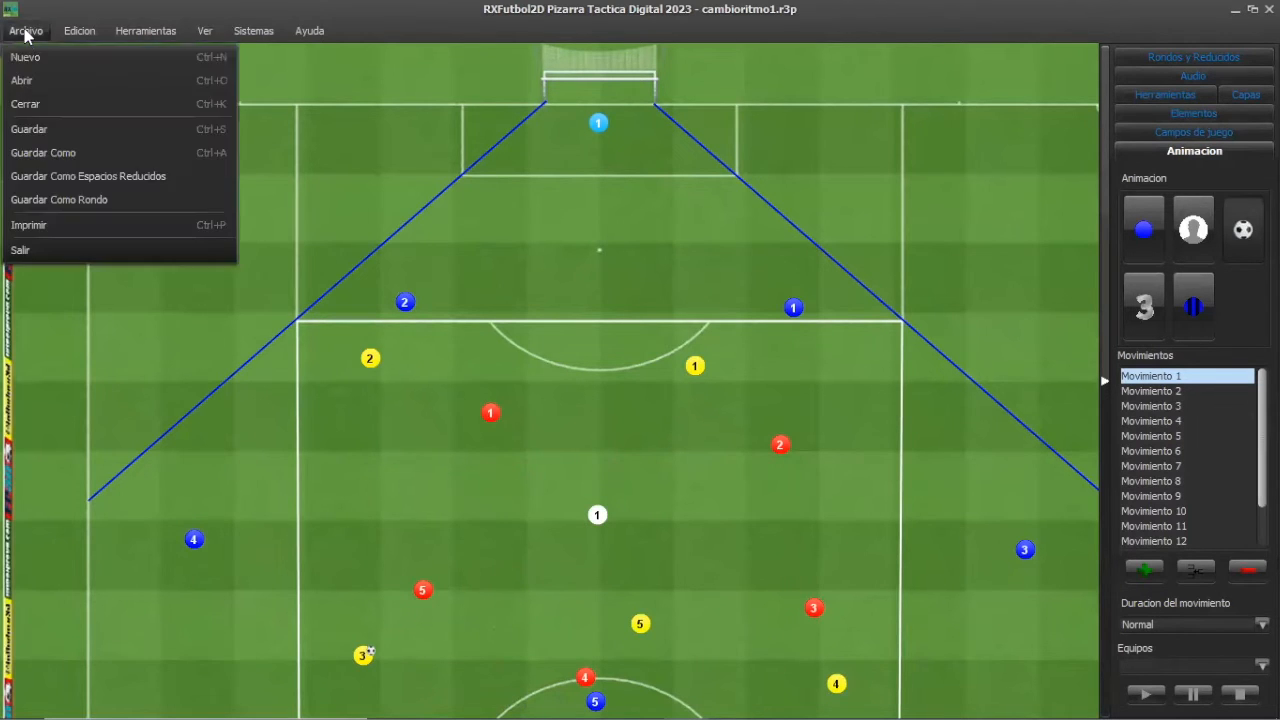
click(54, 152)
click(668, 232)
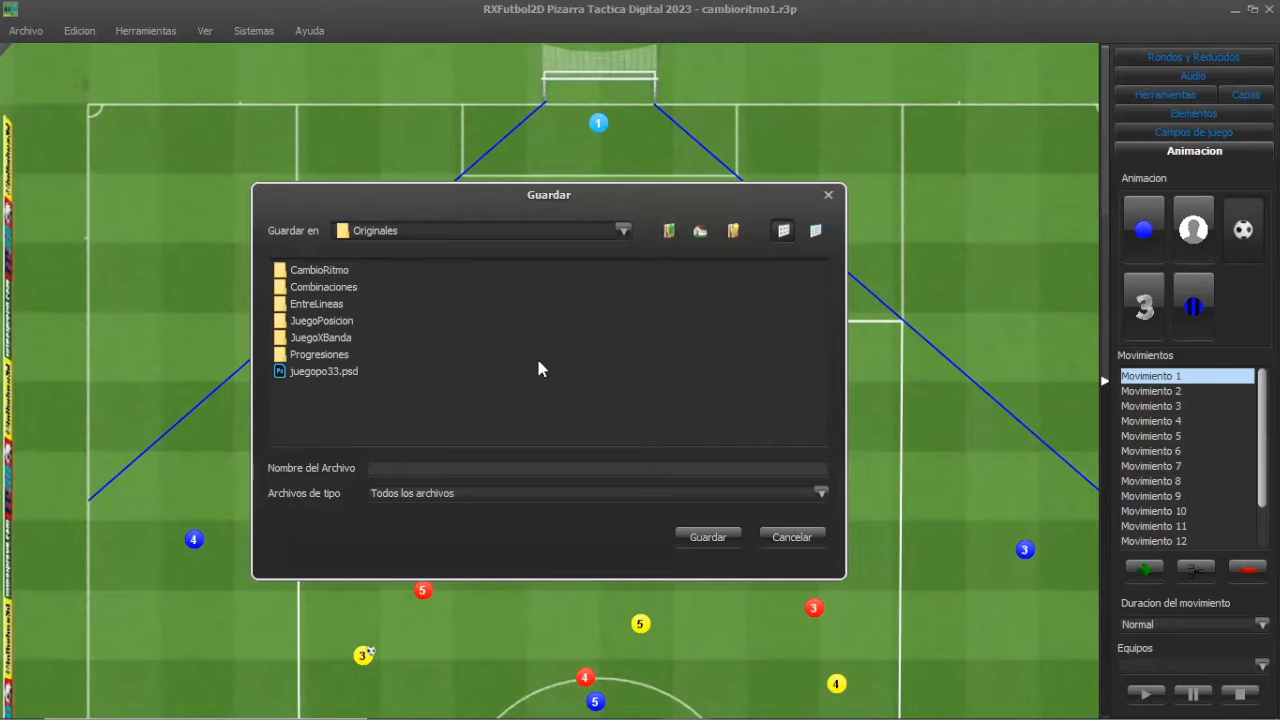
click(448, 473)
text(variante_1)
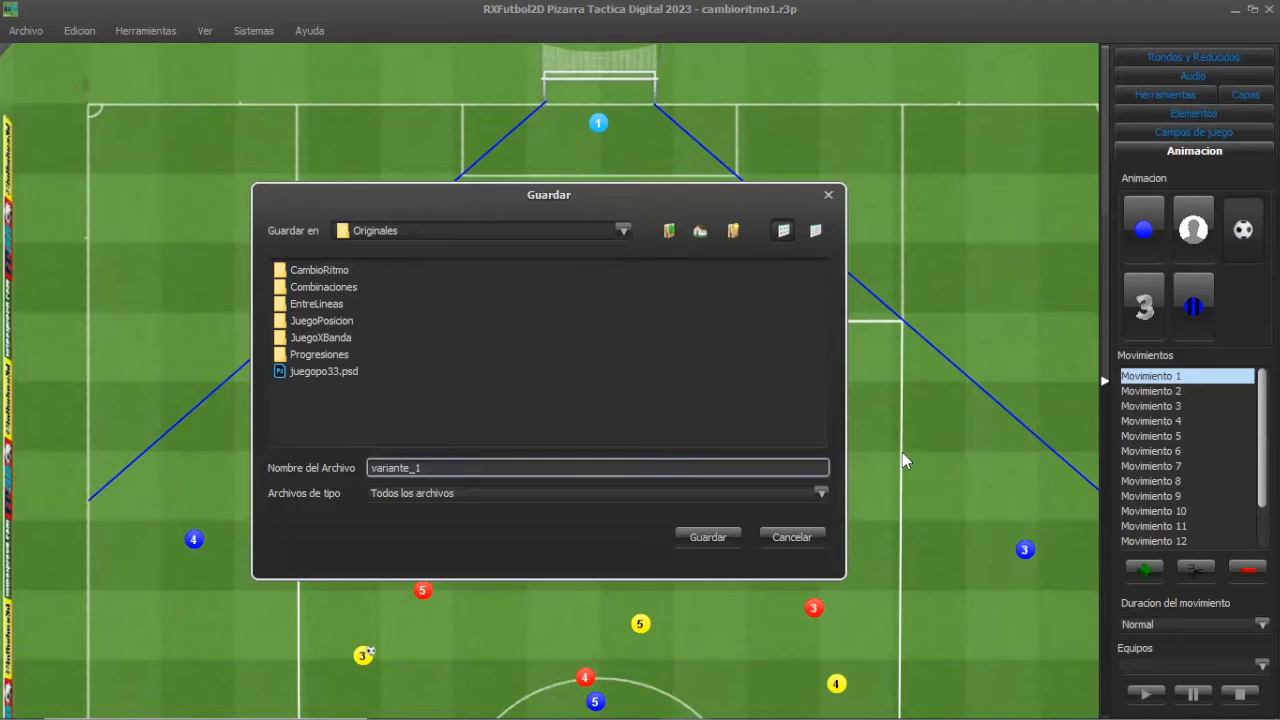
click(712, 540)
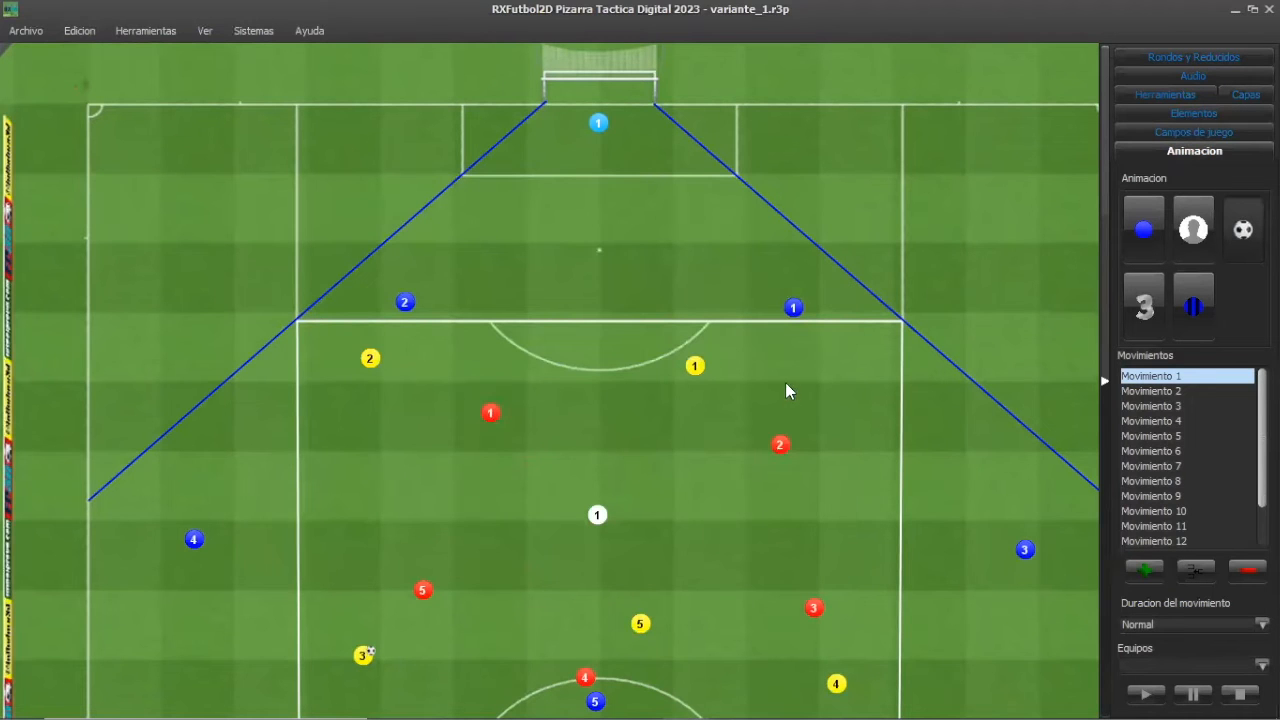
Delete the two blue diagonal lines that run from the goalposts towards the sidelines.
right_click(929, 236)
click(945, 249)
click(893, 318)
right_click(893, 318)
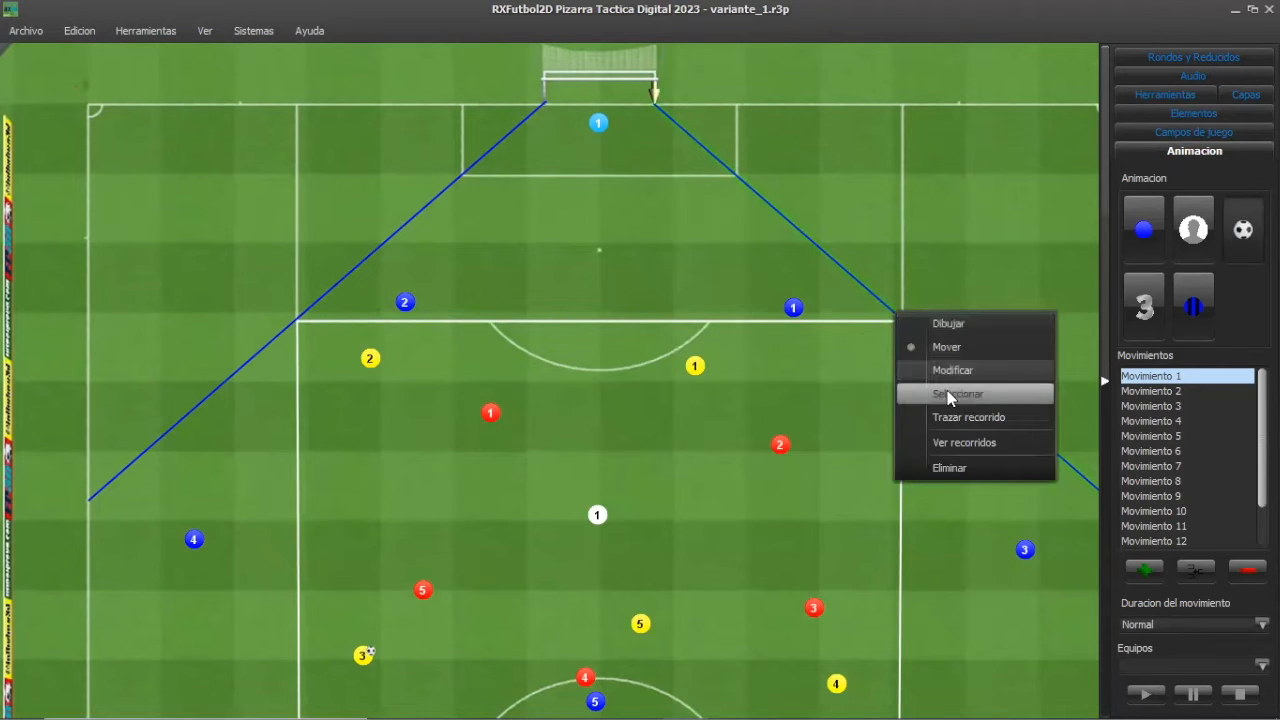
click(949, 469)
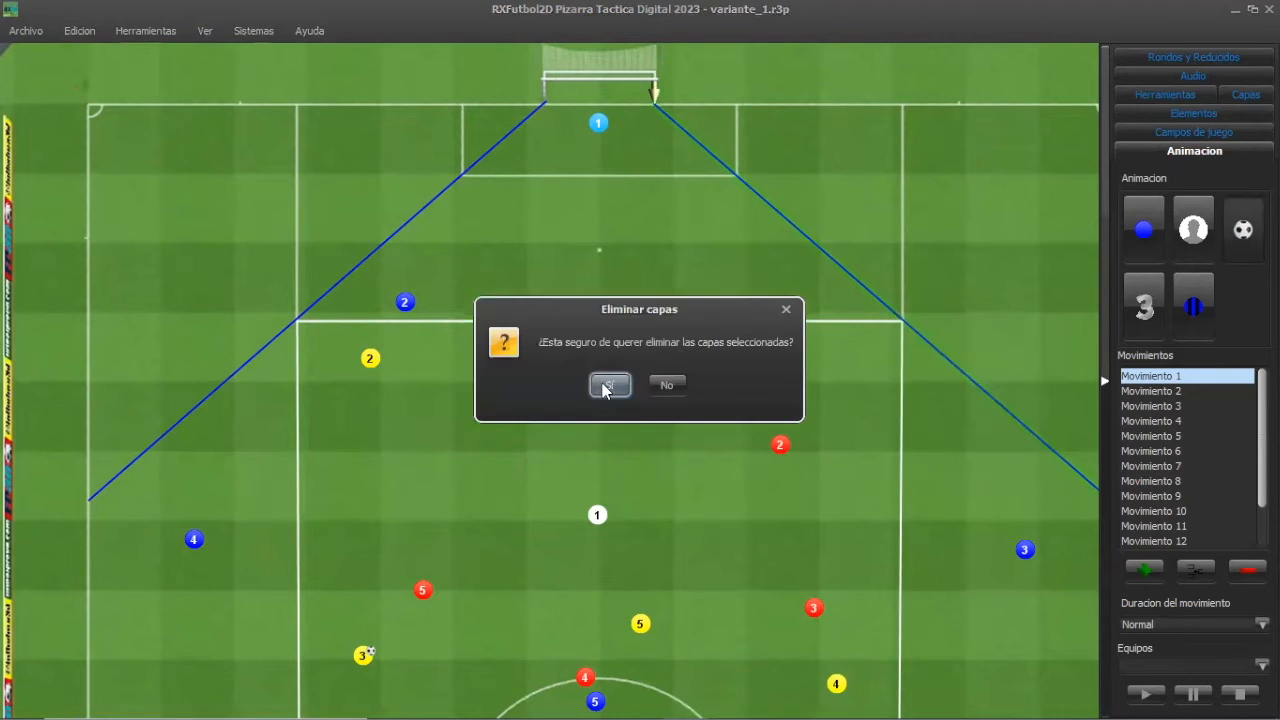
click(607, 383)
click(210, 407)
right_click(210, 406)
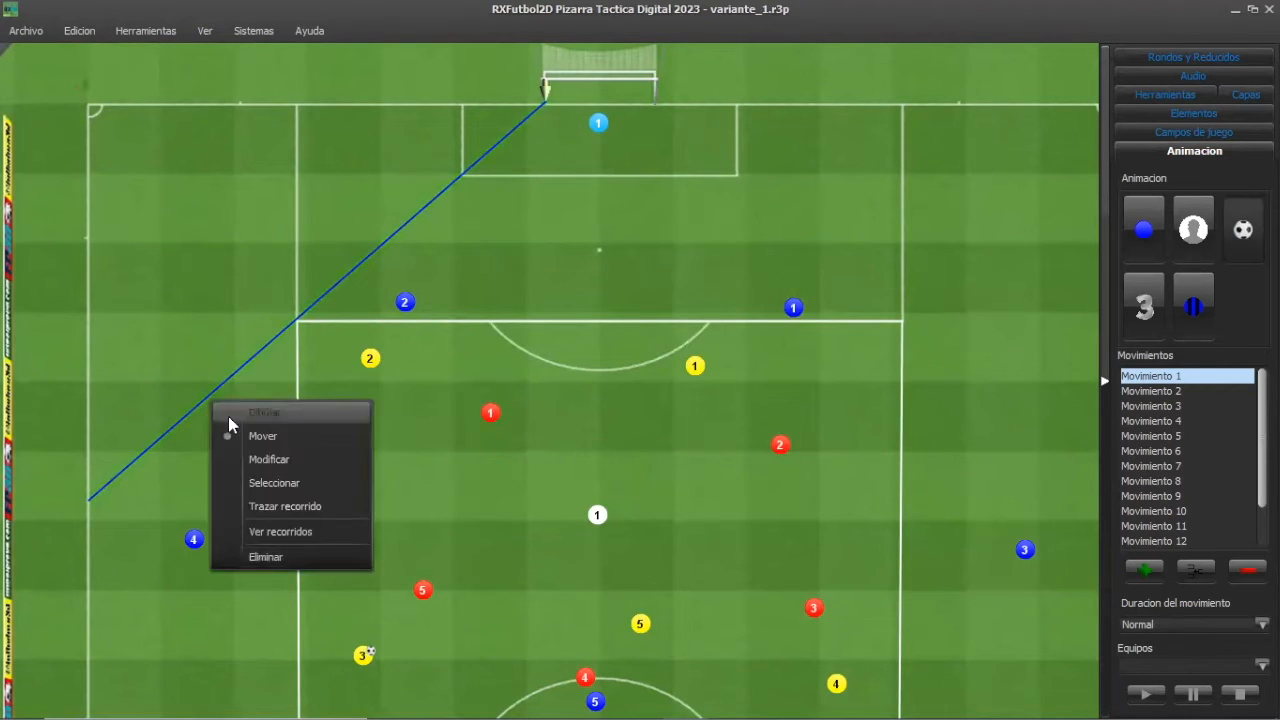
click(300, 559)
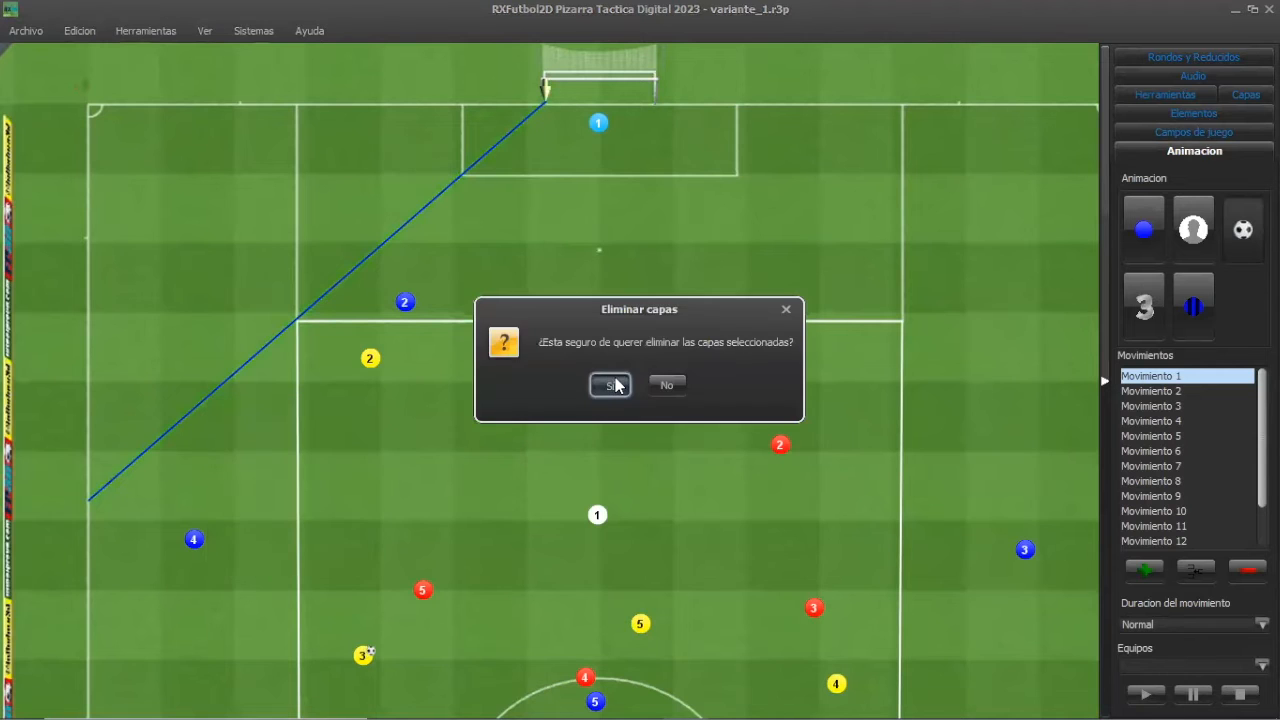
click(608, 382)
Draw a dashed blue line across the full pitch width along the penalty area's front edge, and switch to move mode.
click(1181, 92)
click(1140, 355)
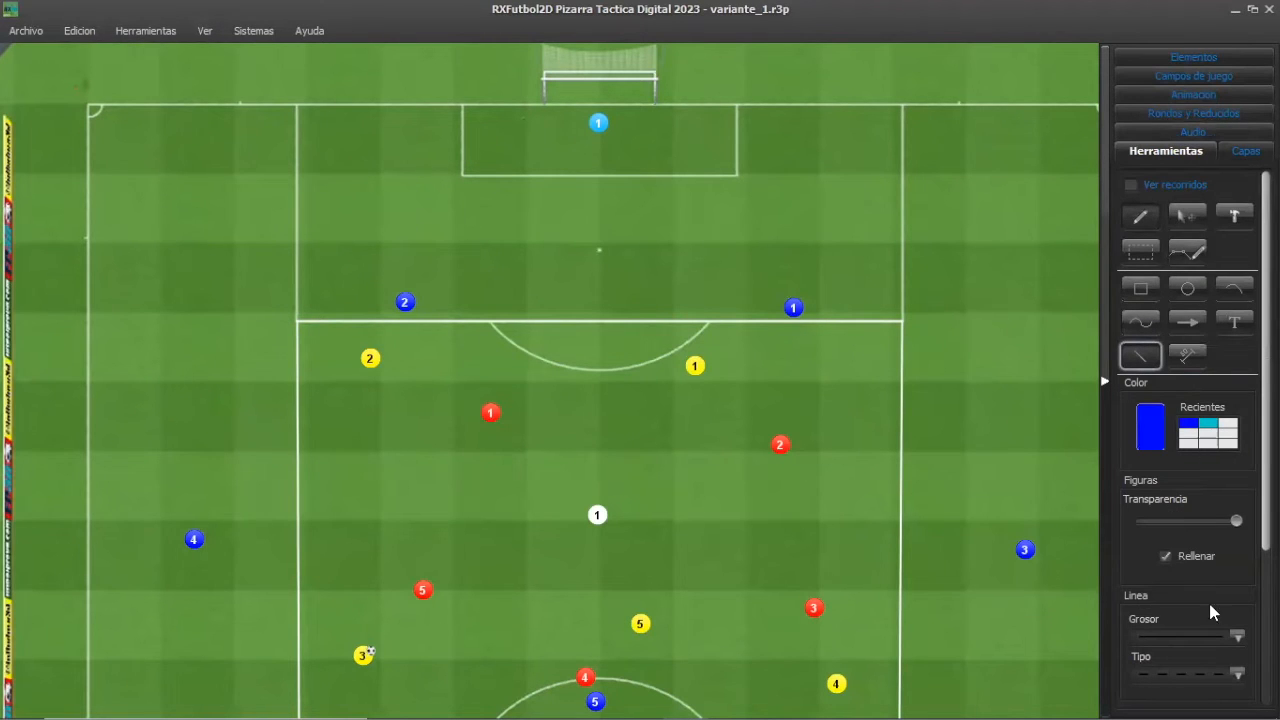
key(Escape)
click(1097, 319)
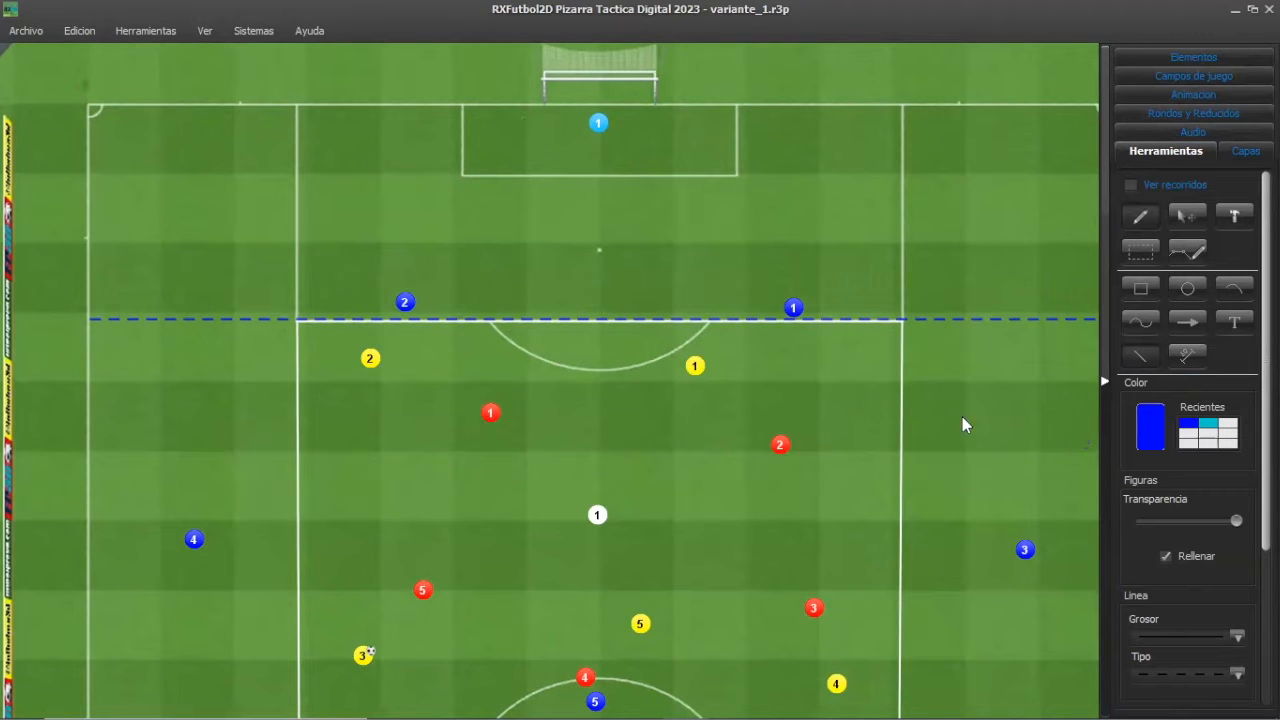
right_click(230, 476)
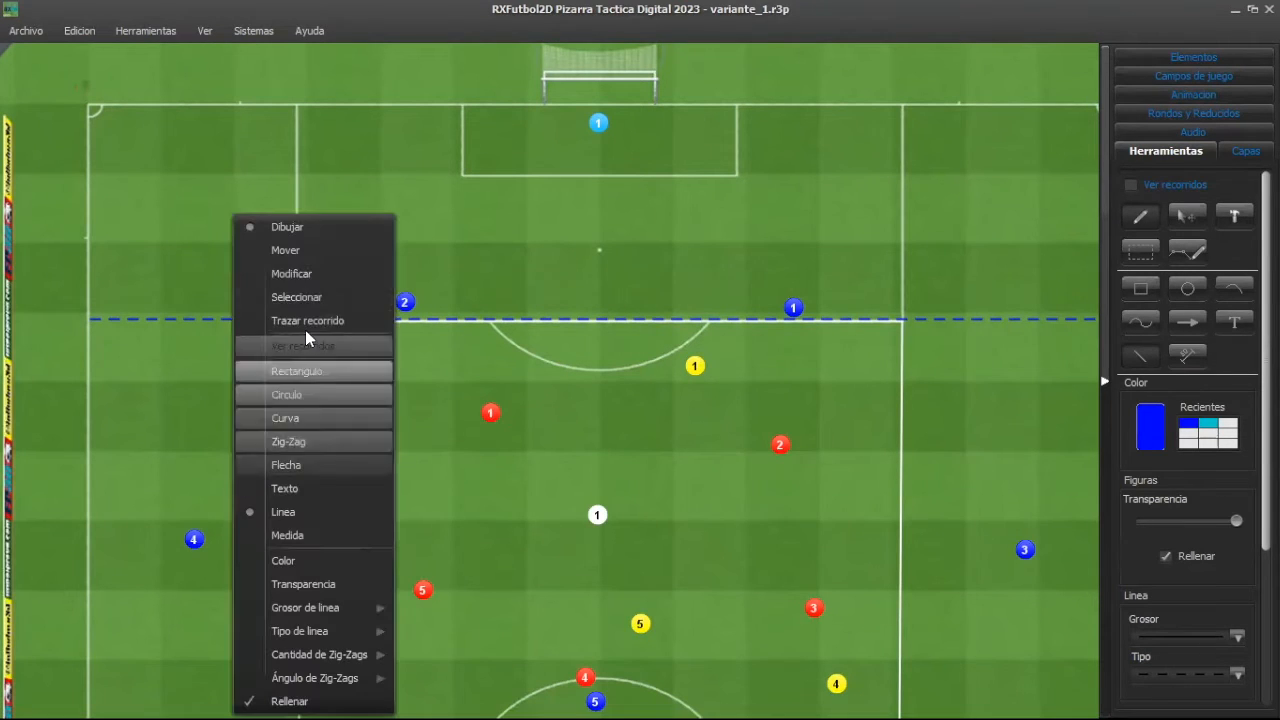
click(320, 259)
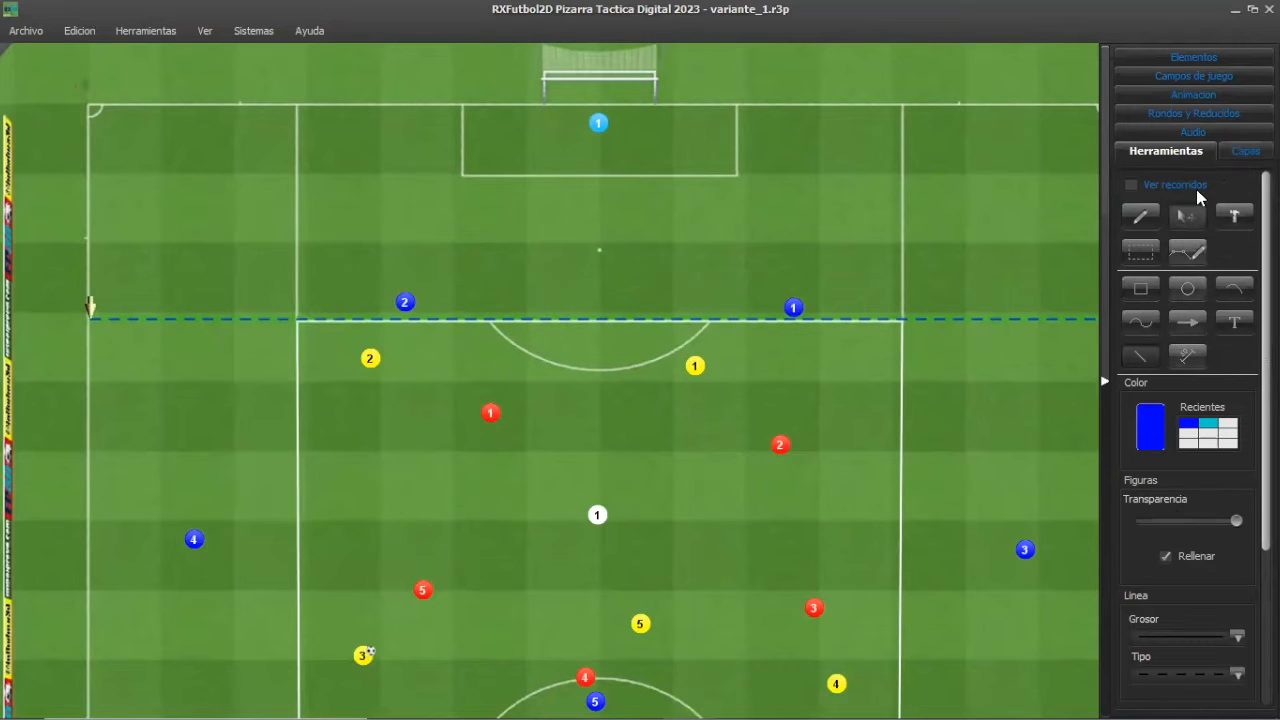
Place one small goal in each of the two outer lanes beside the dashed blue line.
click(1202, 60)
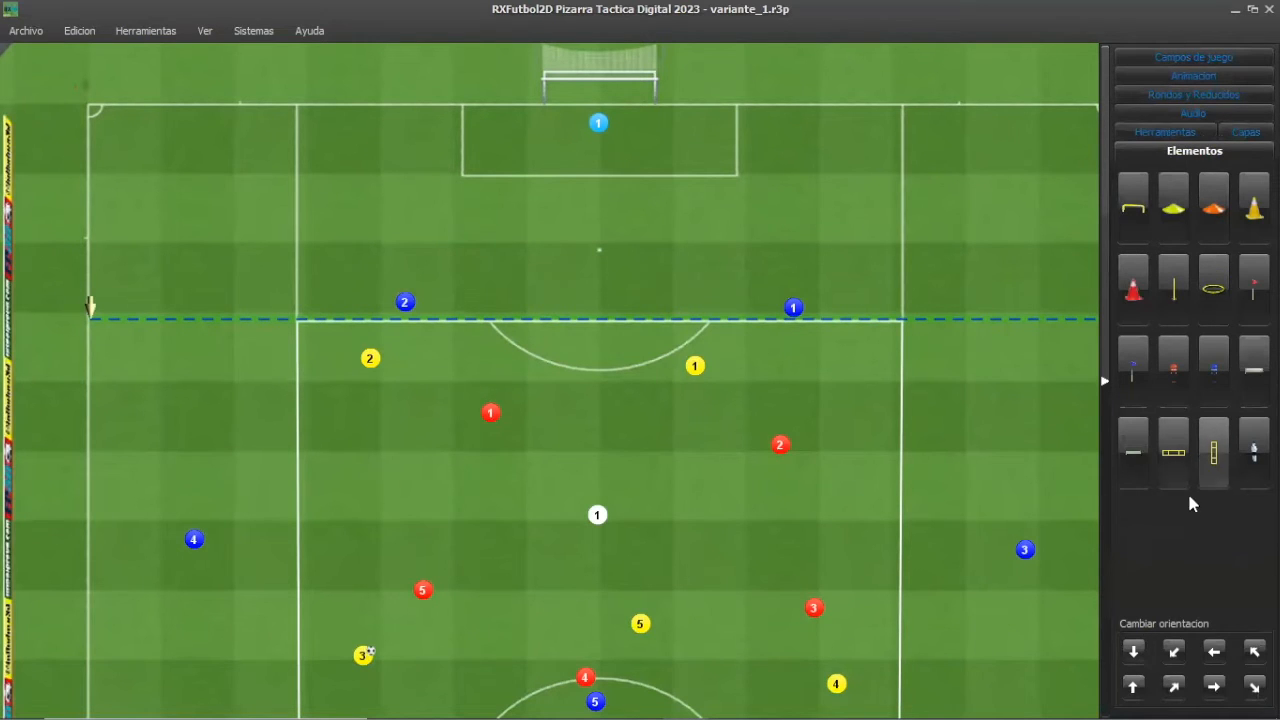
click(1254, 370)
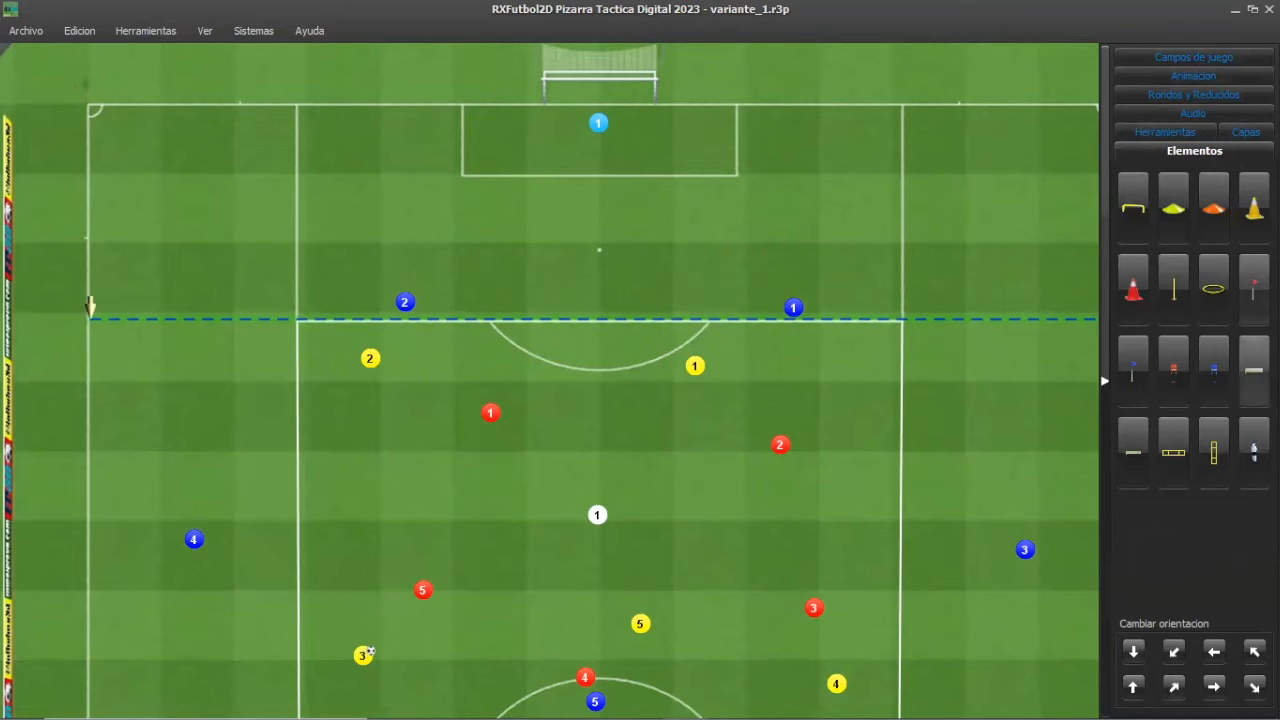
click(178, 318)
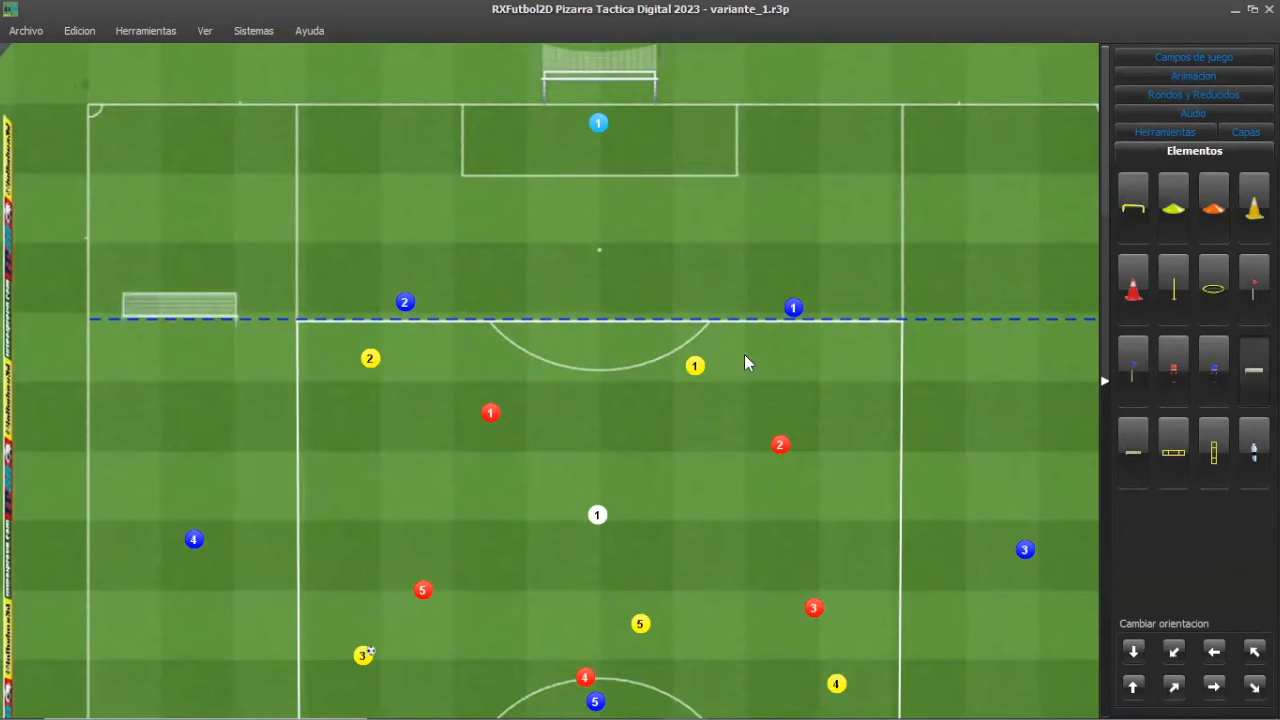
click(1037, 302)
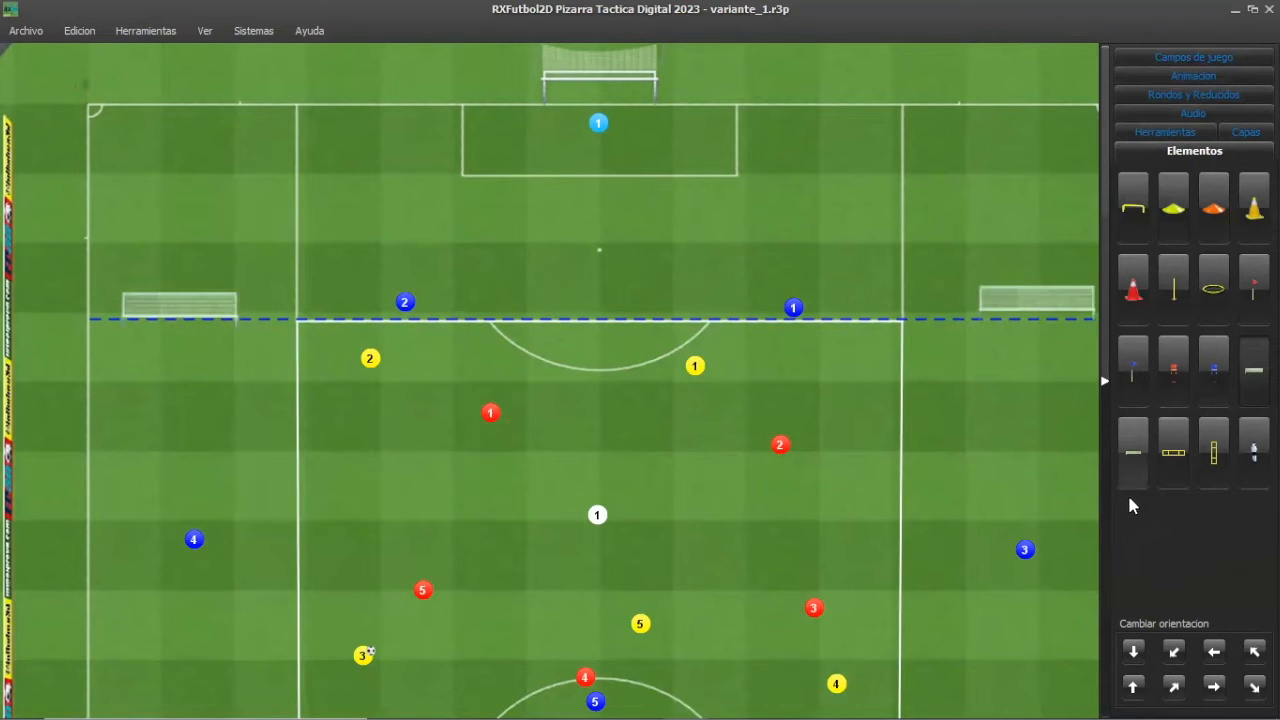
Move both small goals to the same height just above the dashed blue line, and save the board.
right_click(957, 158)
click(990, 196)
click(220, 304)
drag(220, 304, 220, 299)
click(995, 297)
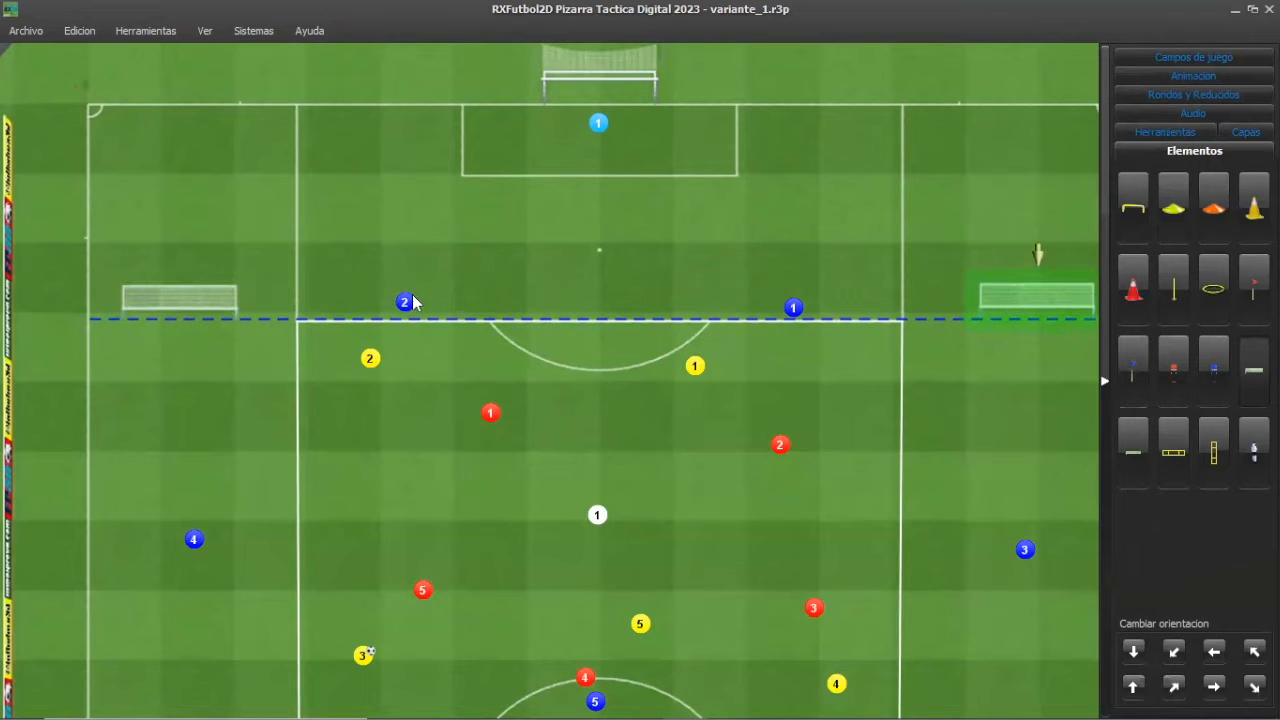
click(20, 35)
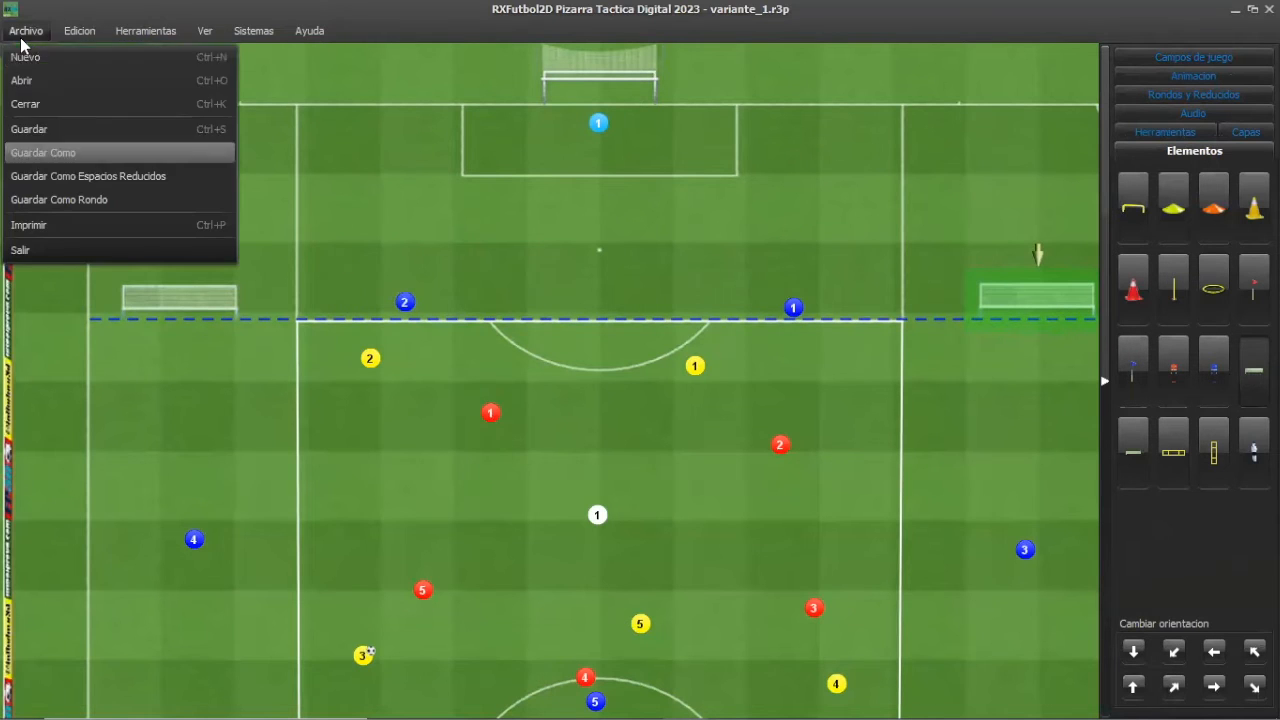
click(48, 129)
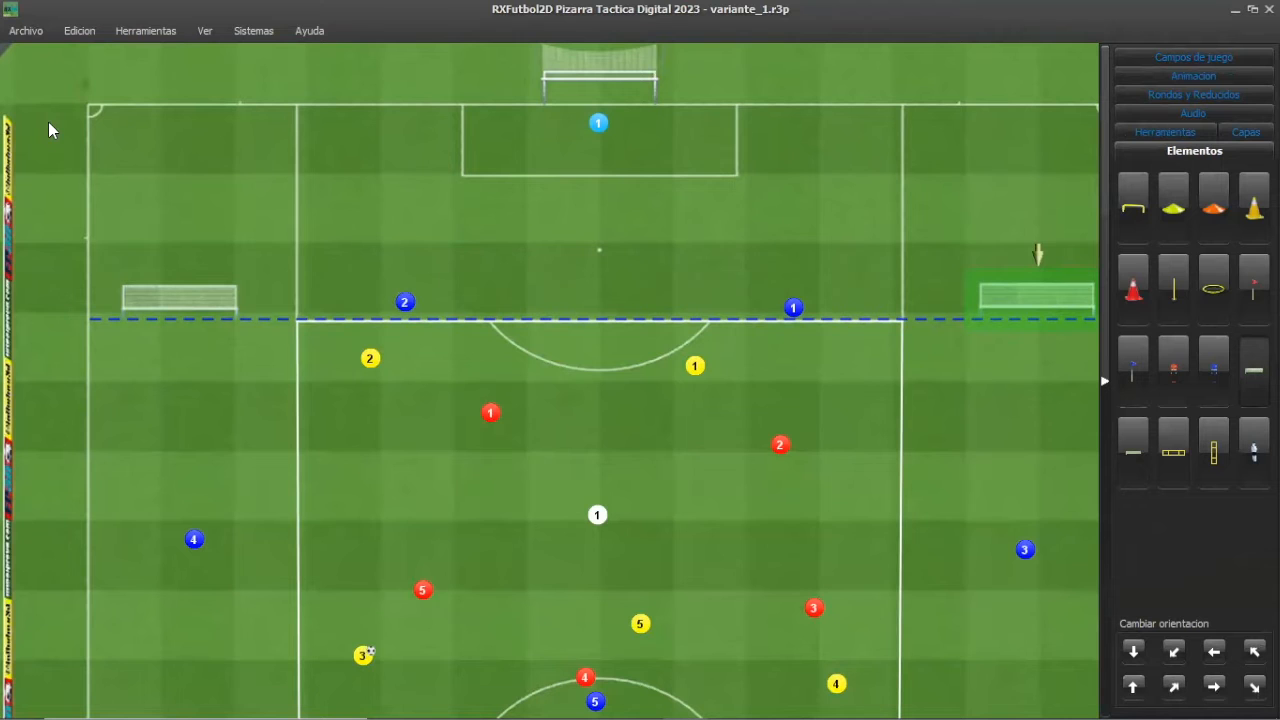
Check the file types offered for exporting the board as an image, and cancel the export.
click(75, 39)
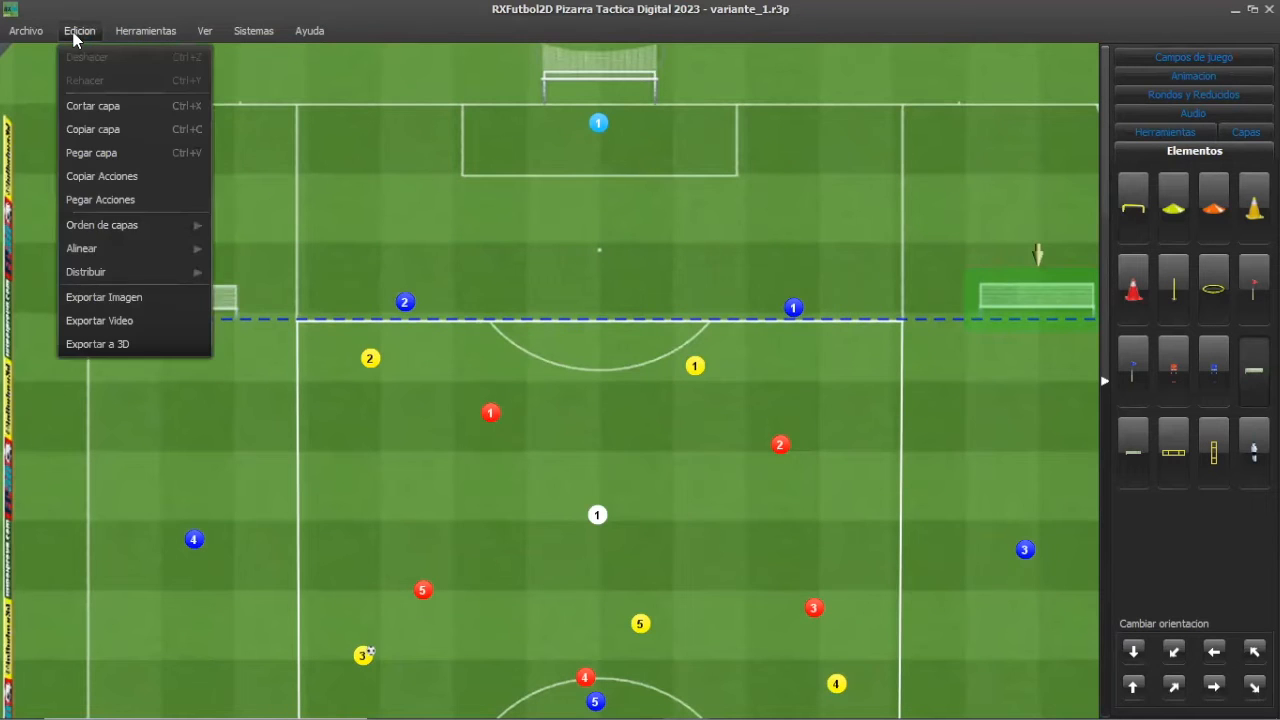
click(150, 308)
click(581, 493)
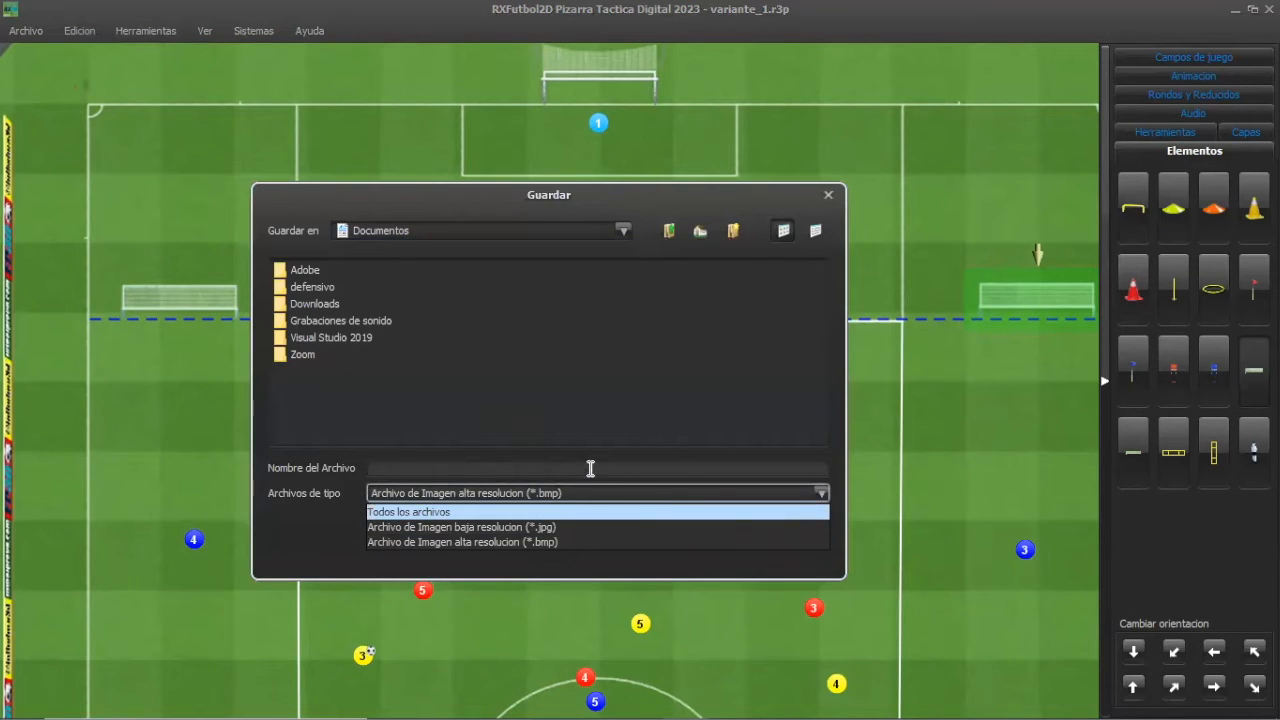
click(559, 557)
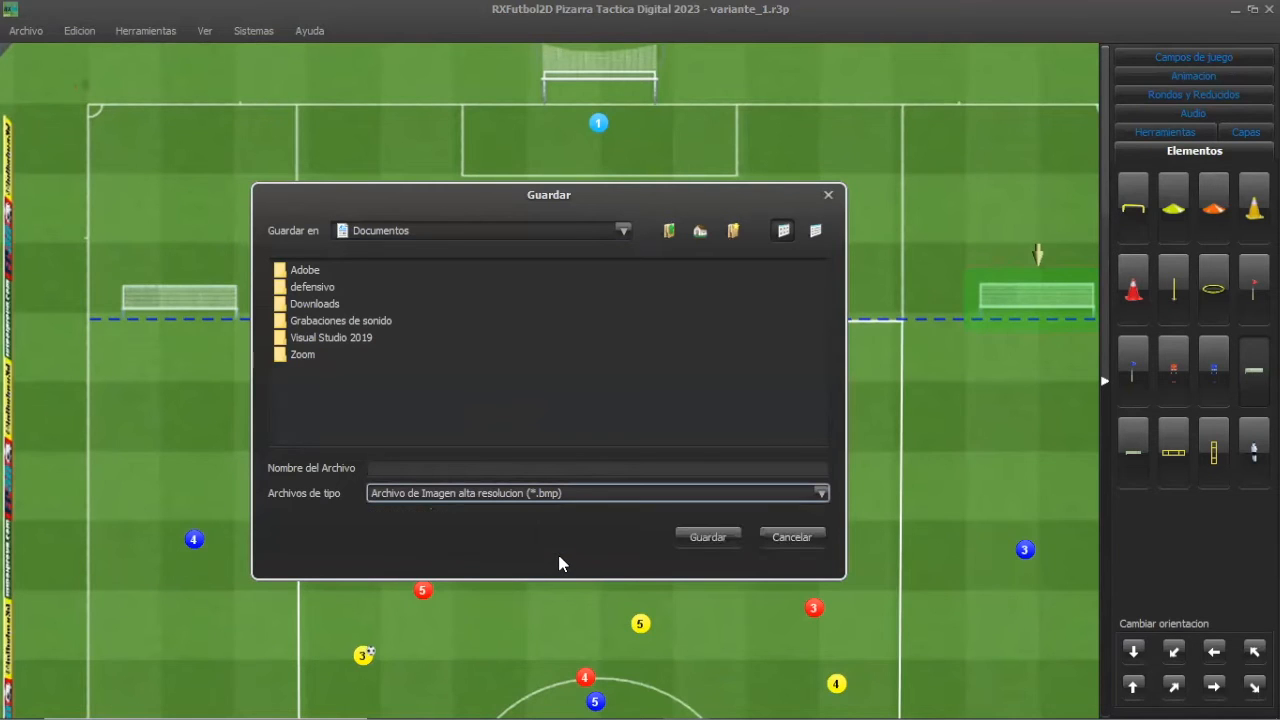
click(786, 539)
Review the quality and format options for exporting the board as a video, and cancel the export.
click(80, 31)
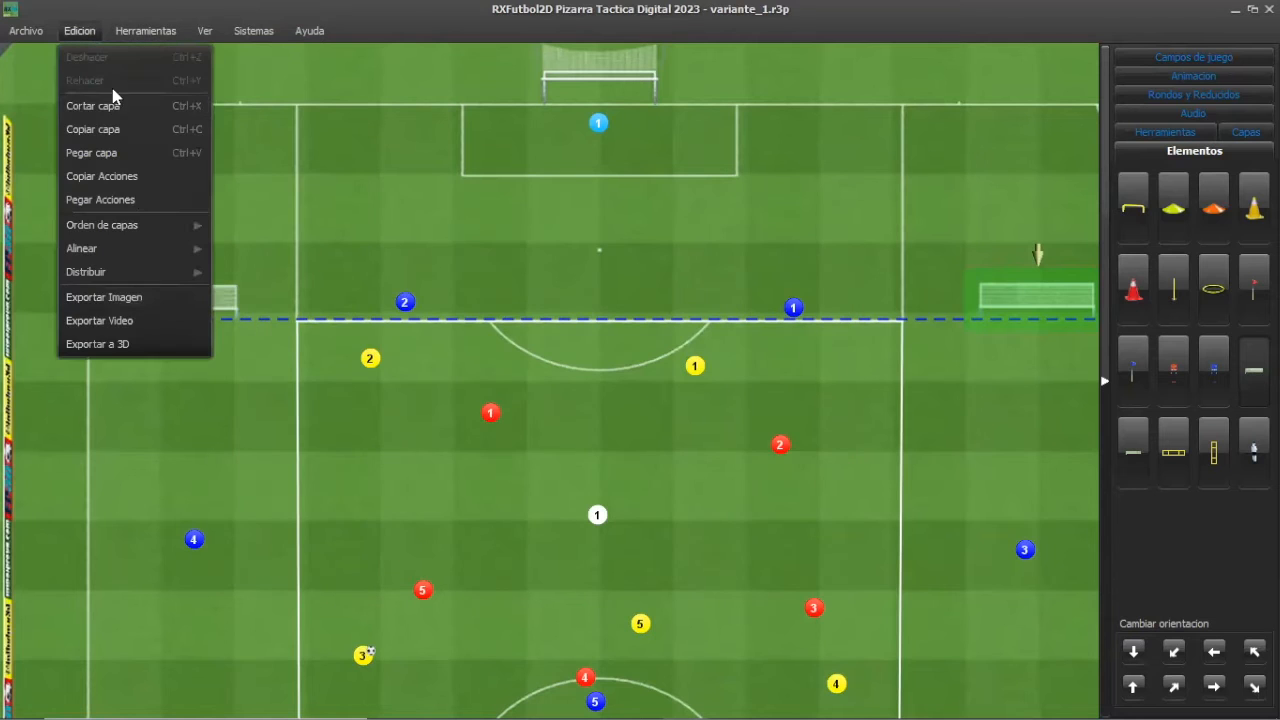
click(106, 321)
drag(676, 302, 727, 296)
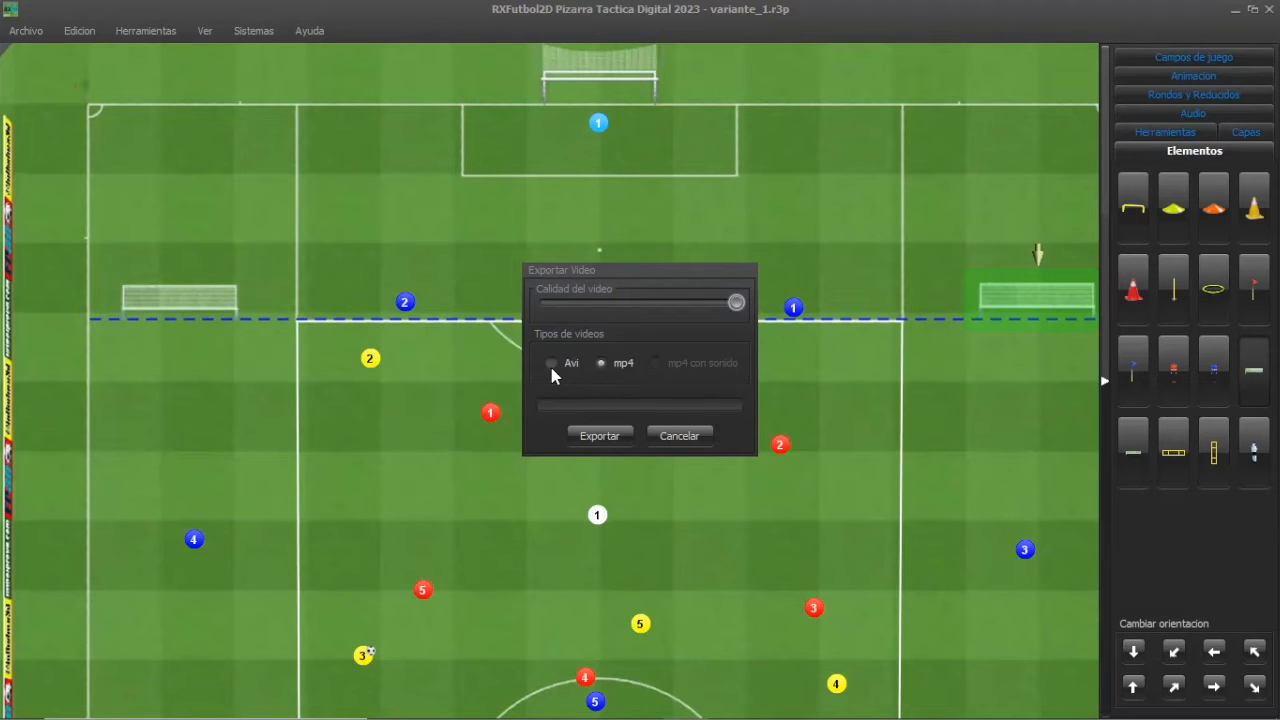
click(676, 436)
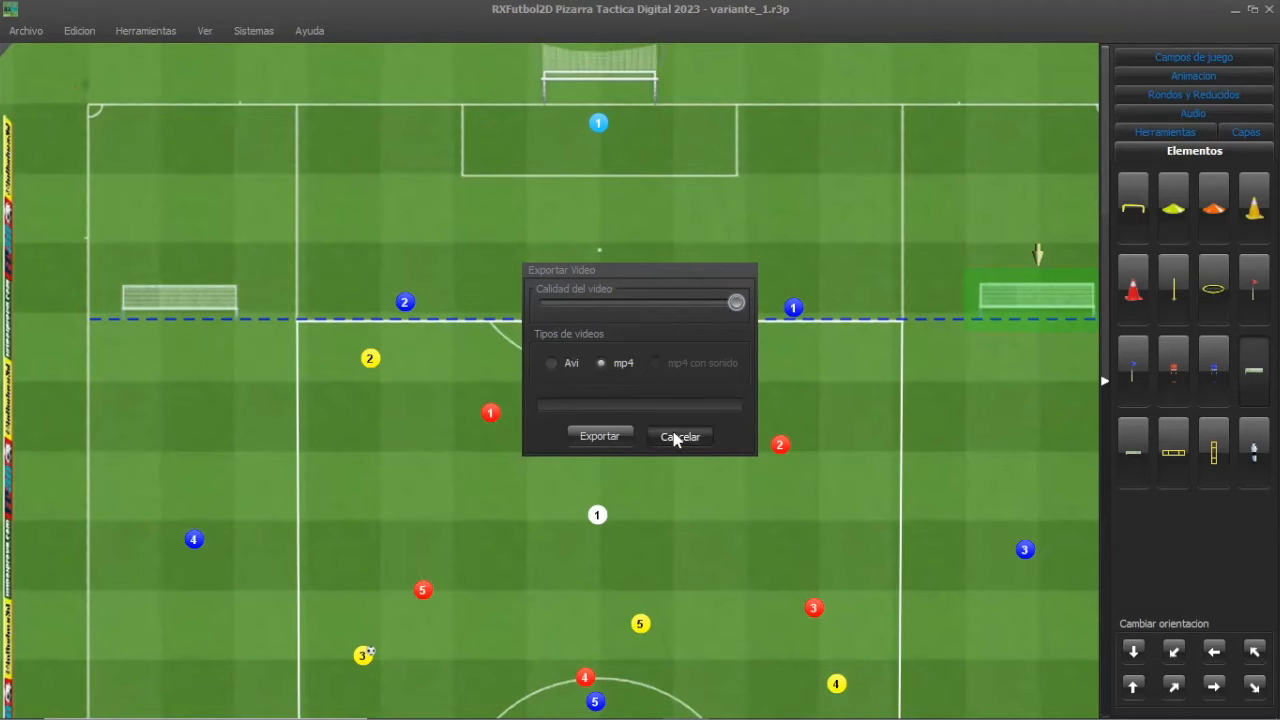
Browse the stadium views for the 3D export, select a blue-stand full-pitch view, and cancel the export.
click(62, 33)
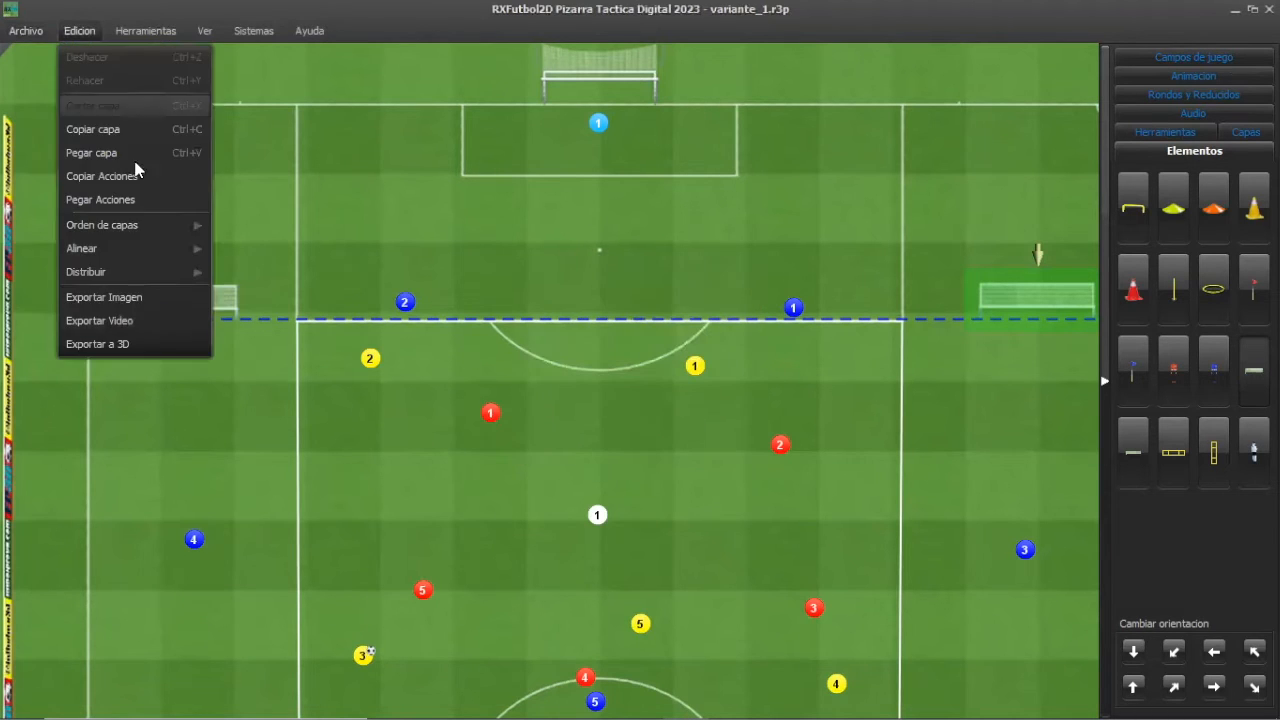
click(159, 347)
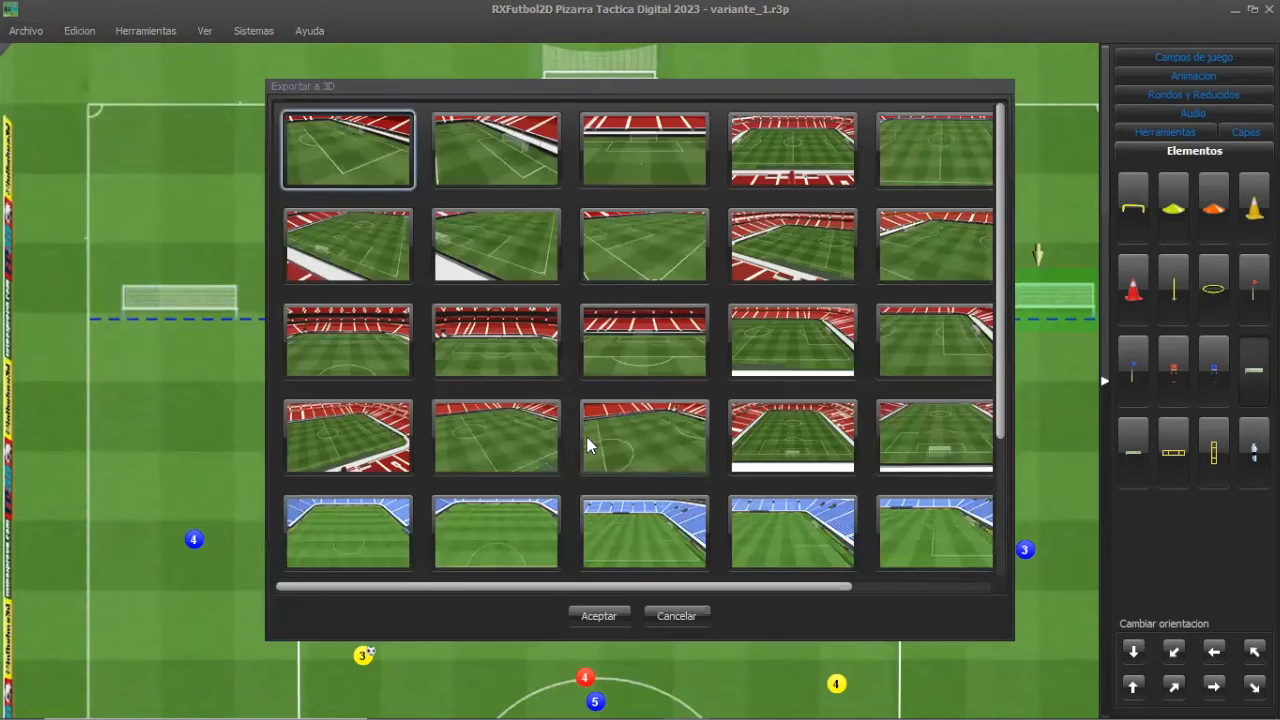
scroll(588, 445, down, 1)
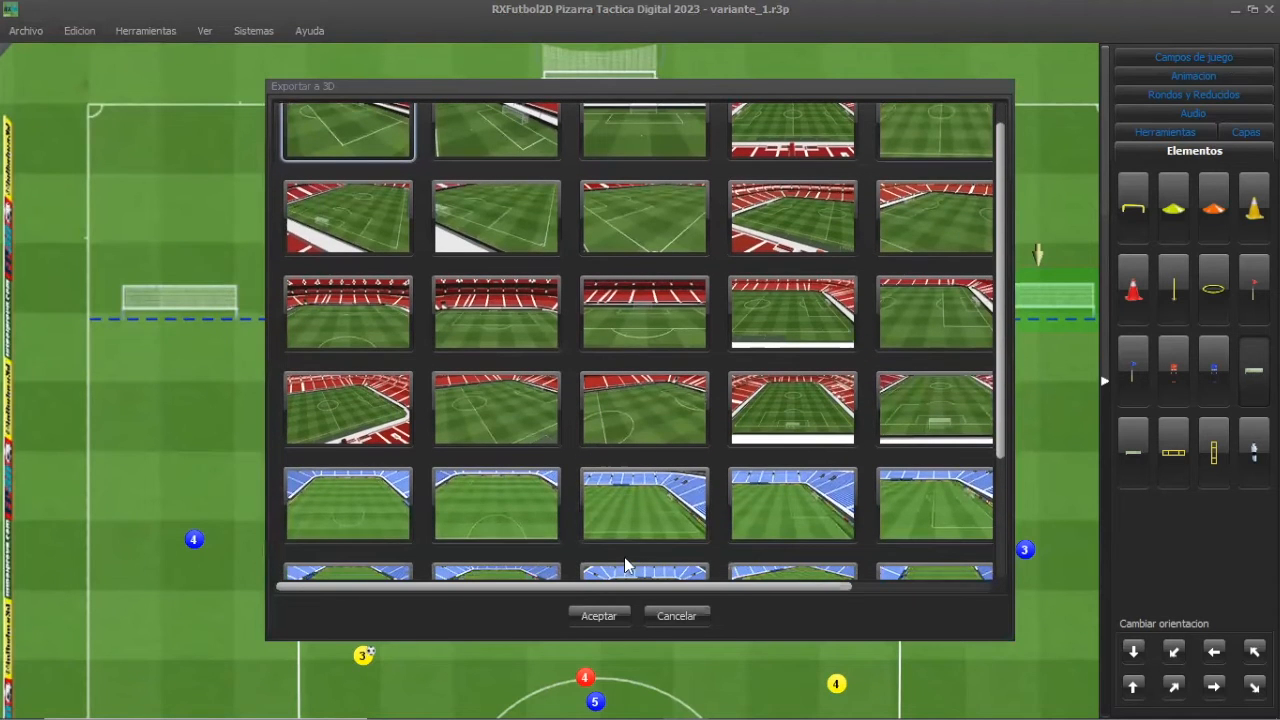
click(367, 516)
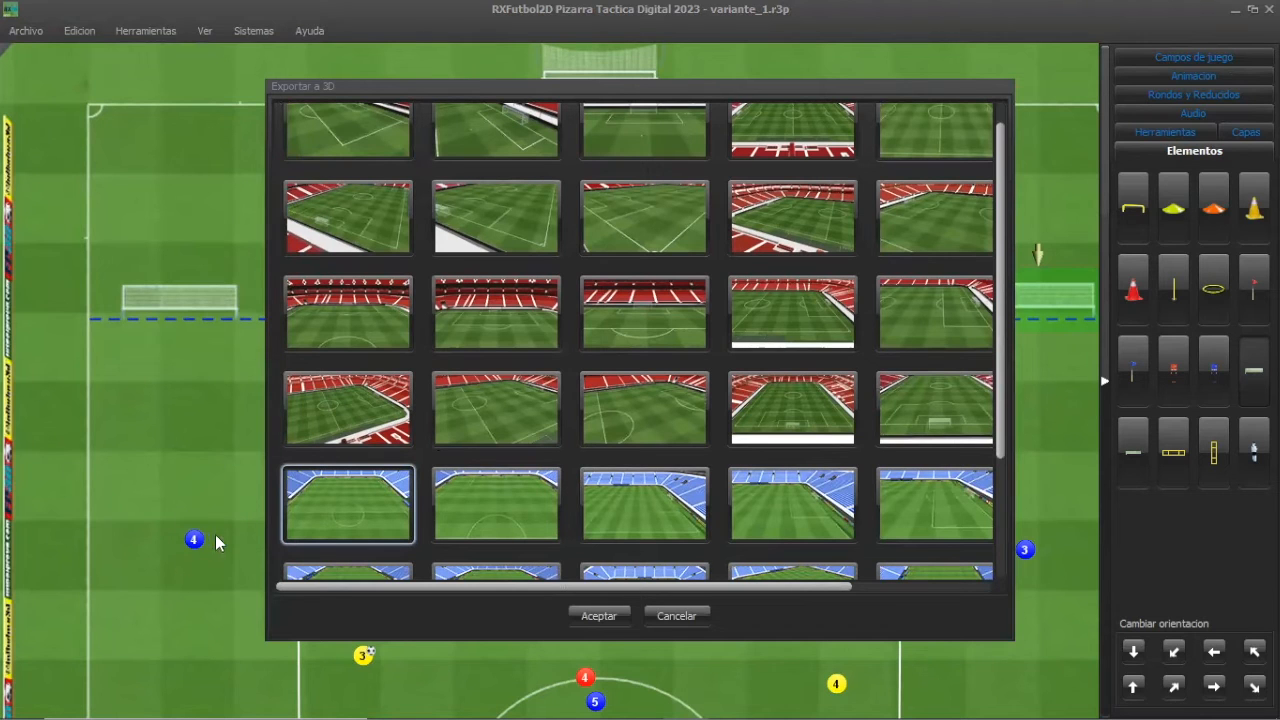
click(677, 617)
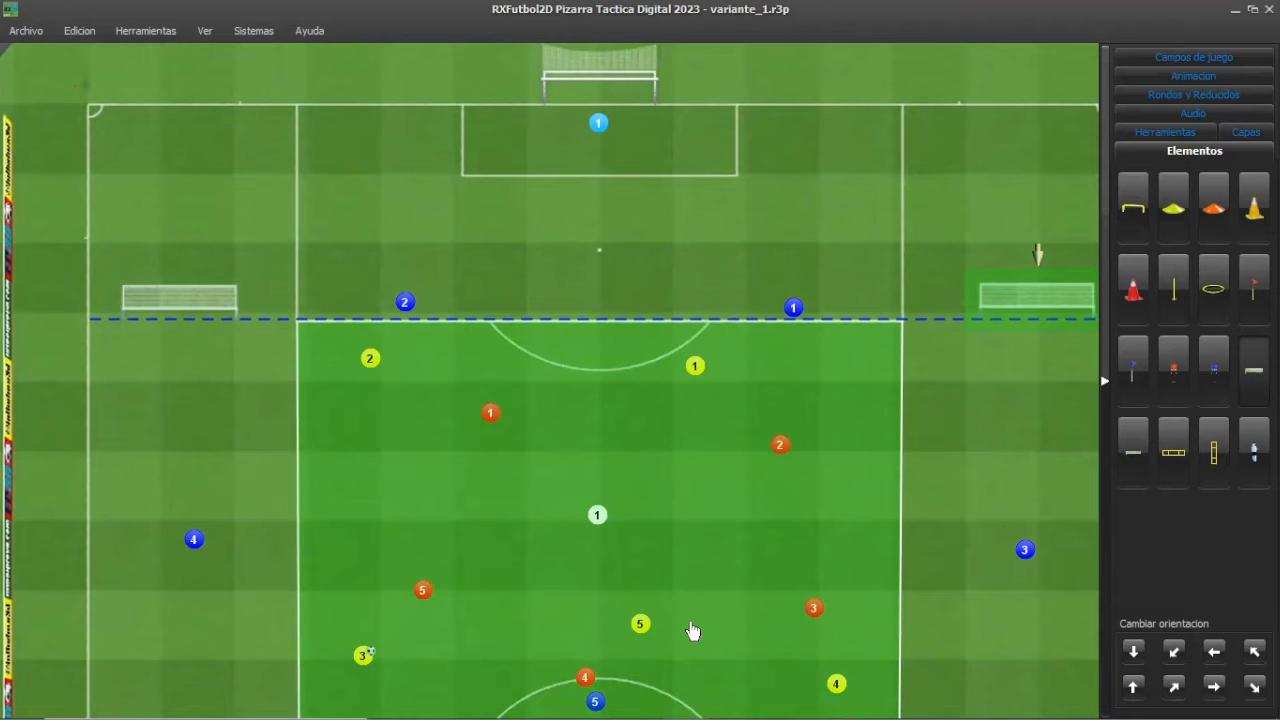
Start a new board and place a red player in the upper part of the left half of the pitch.
click(30, 31)
click(37, 52)
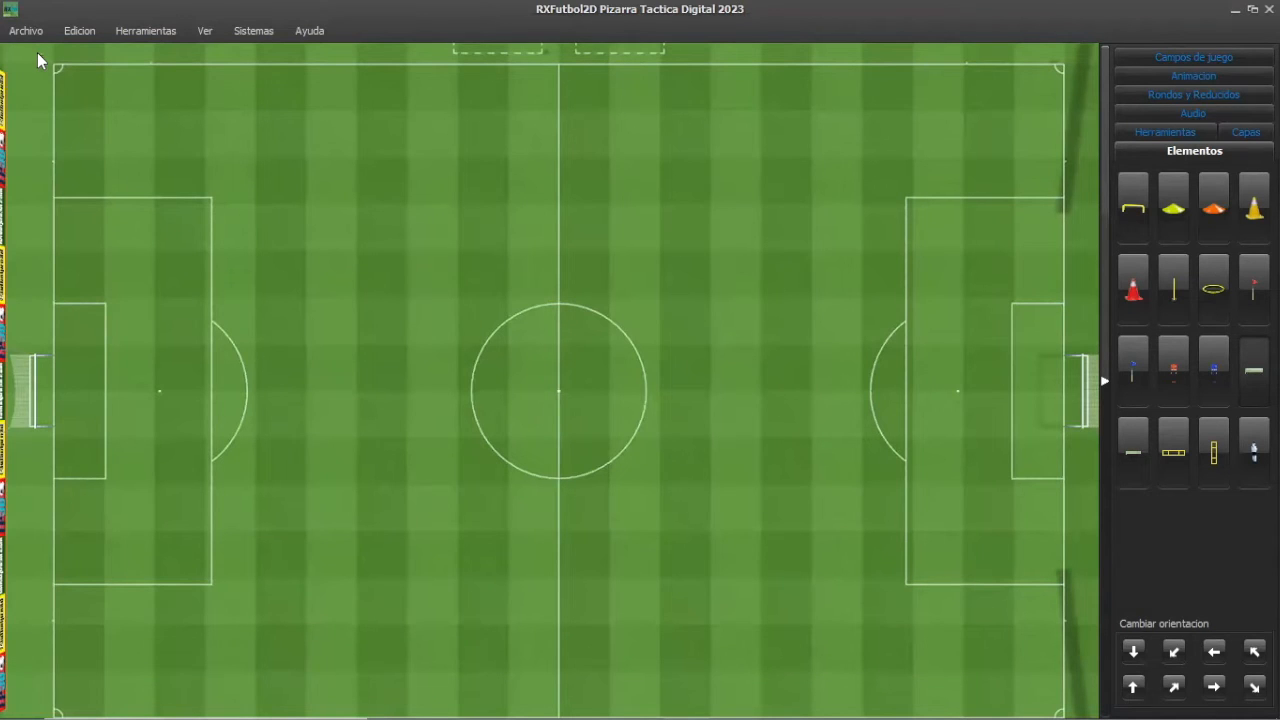
click(1166, 131)
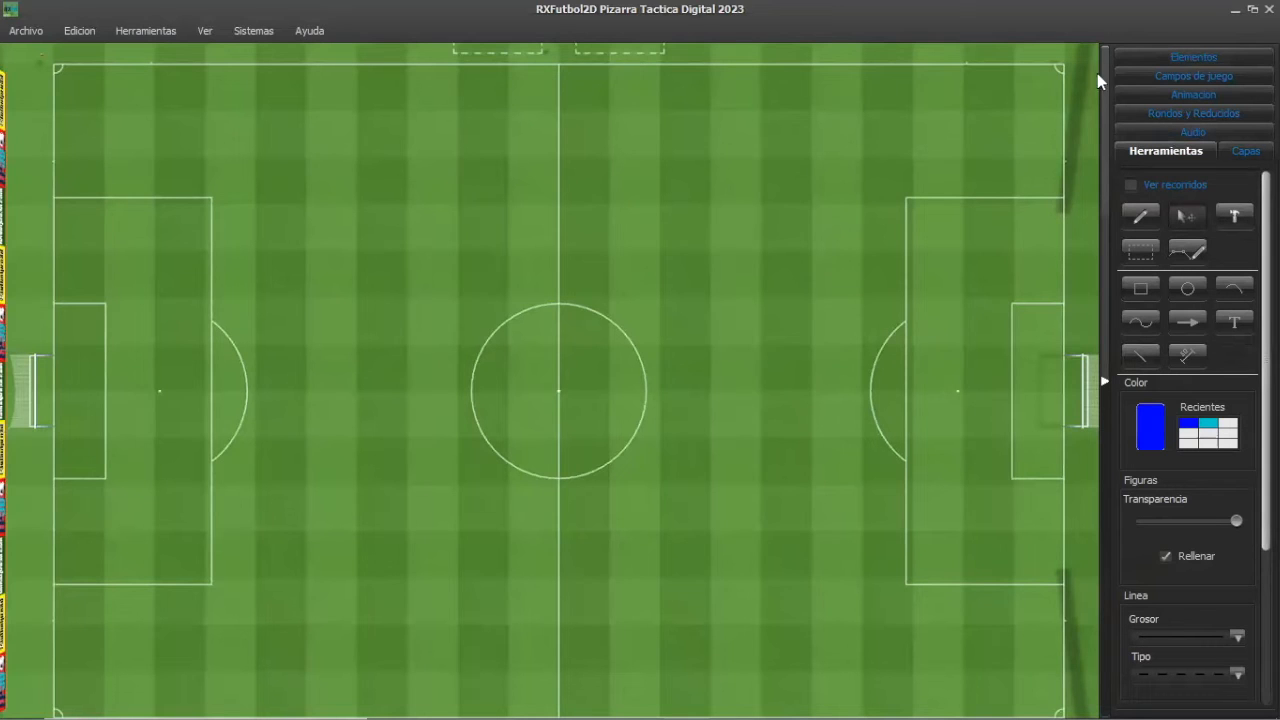
click(1190, 96)
click(1145, 232)
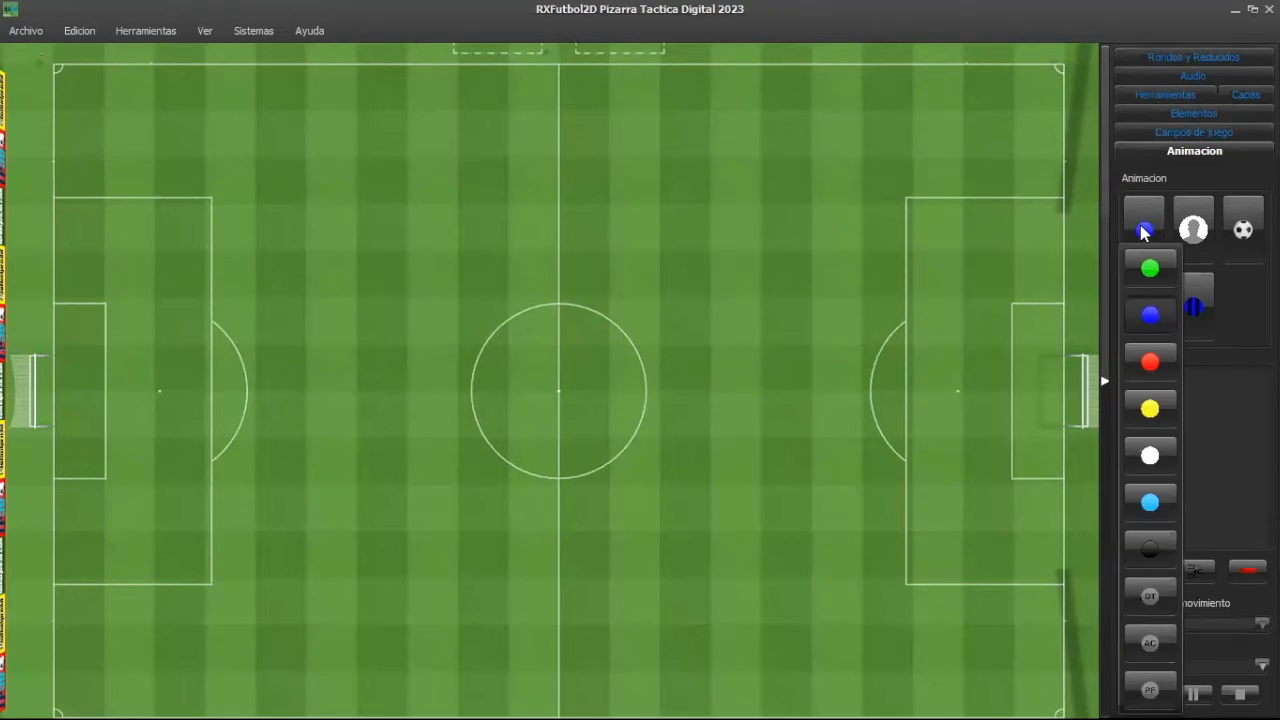
click(1150, 365)
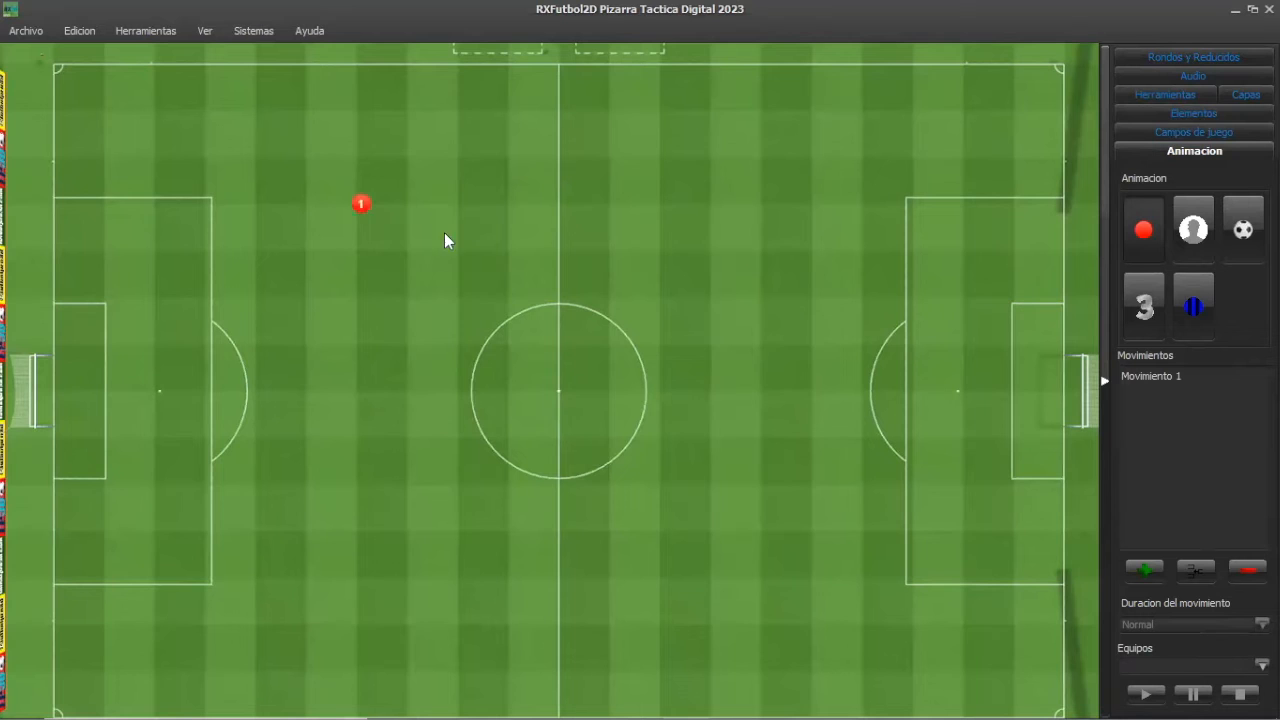
Switch to move mode, and add a second movement that takes the red player straight across to the halfway line.
right_click(551, 242)
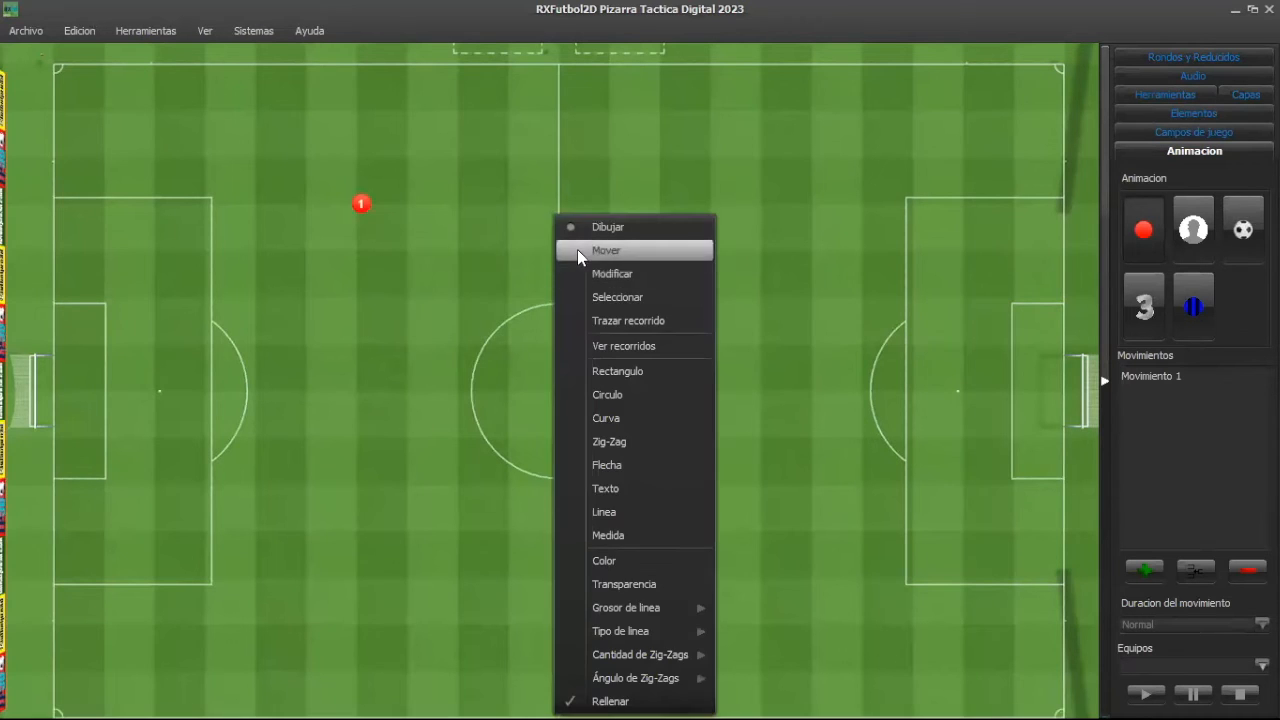
click(577, 249)
click(1180, 380)
click(1145, 569)
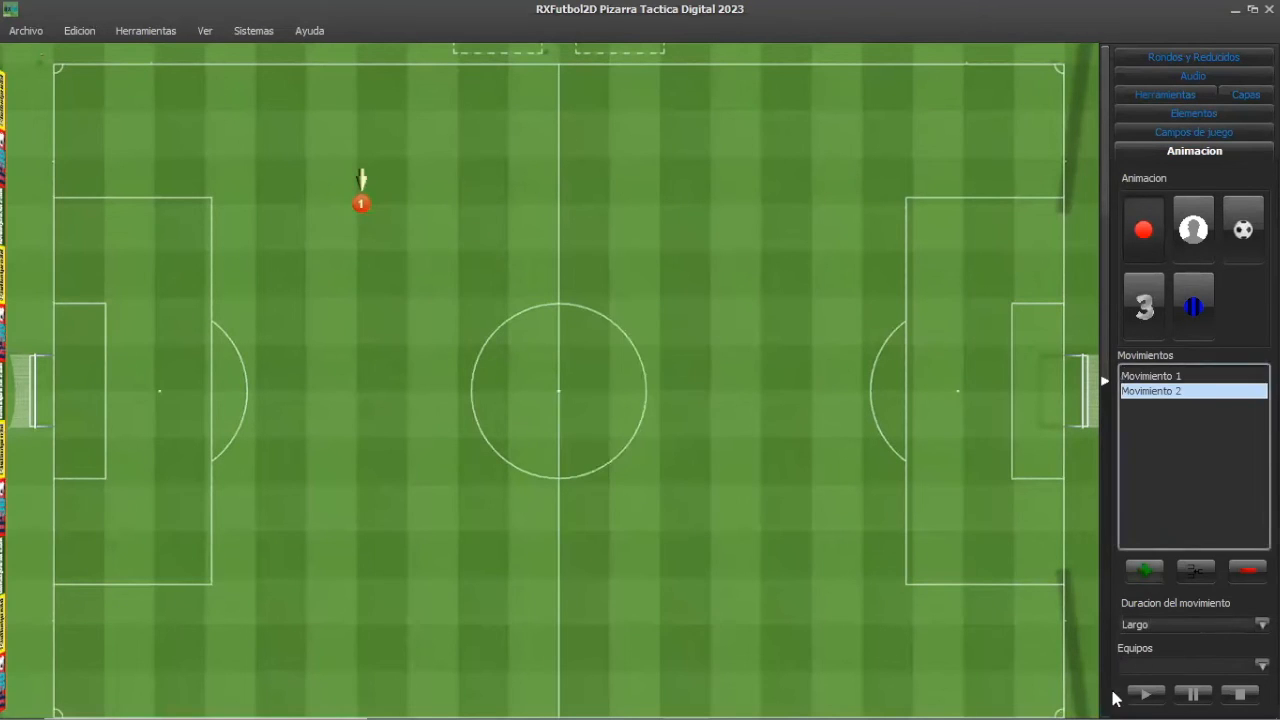
mouse_move(366, 212)
mouse_down()
mouse_move(503, 183)
mouse_move(564, 204)
mouse_up()
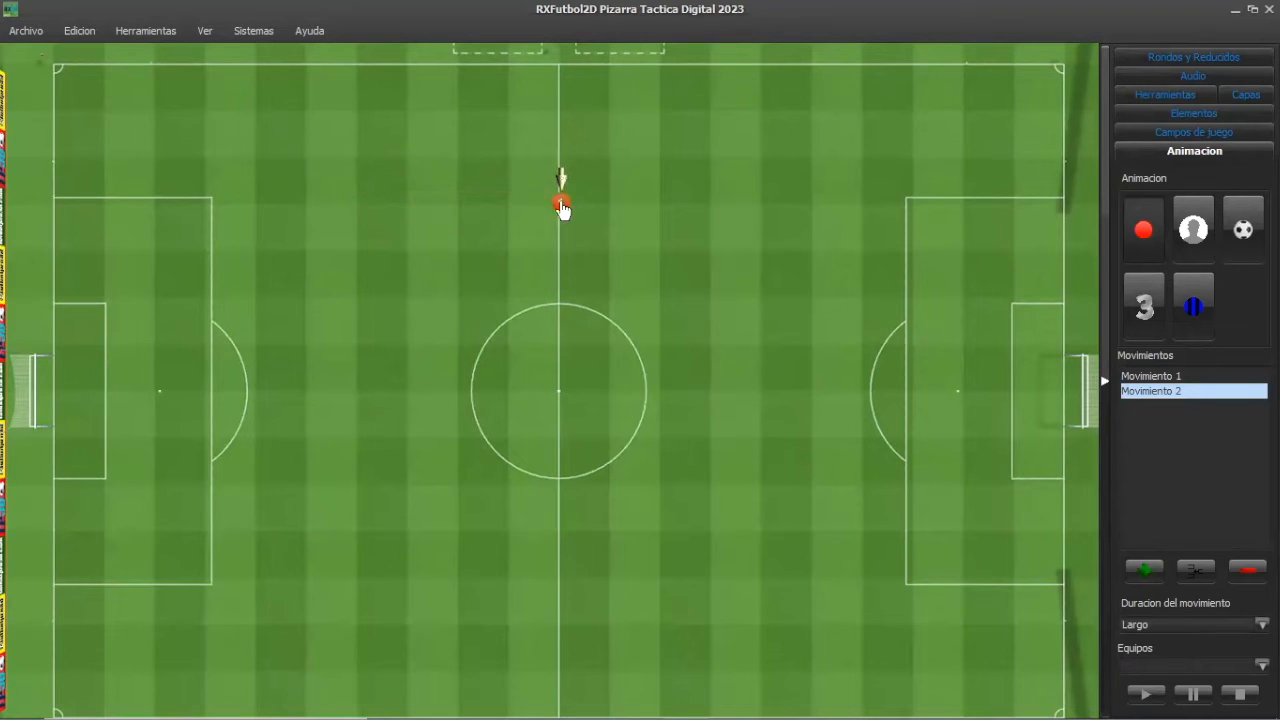
Add a third movement that takes the red player straight into the right half, and play the animation.
click(1144, 568)
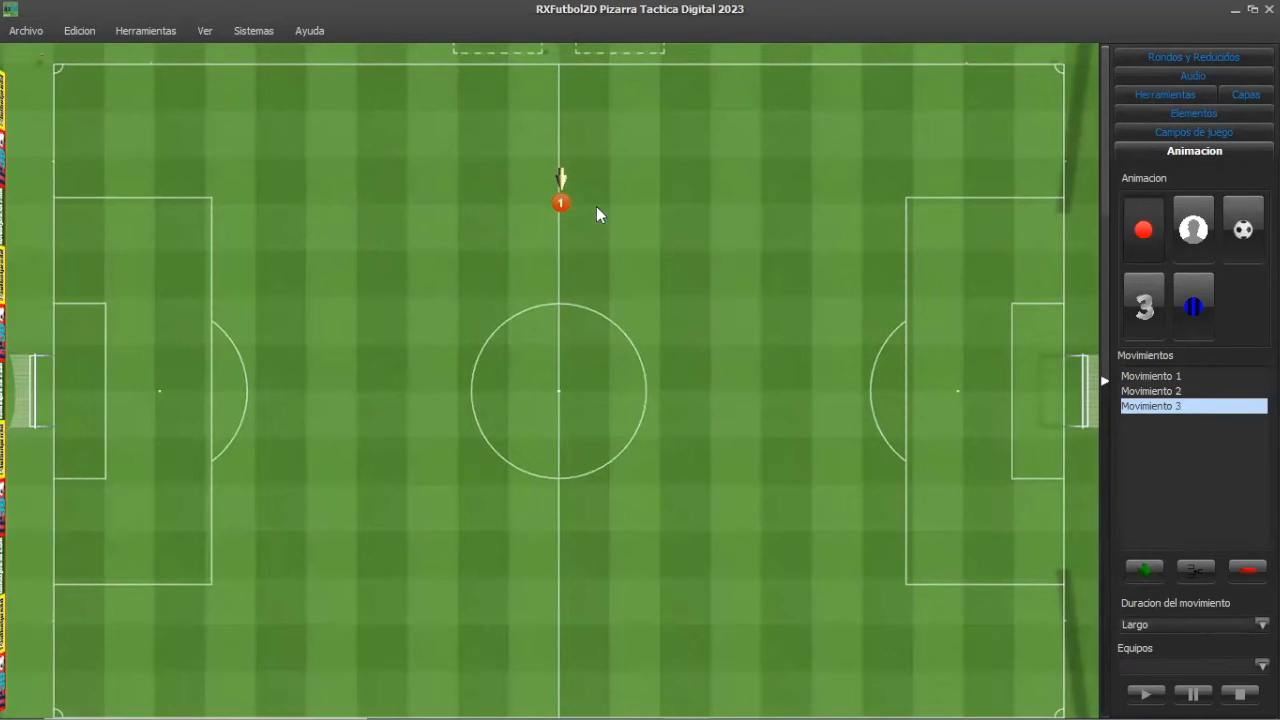
drag(566, 204, 760, 196)
click(1240, 693)
click(1148, 694)
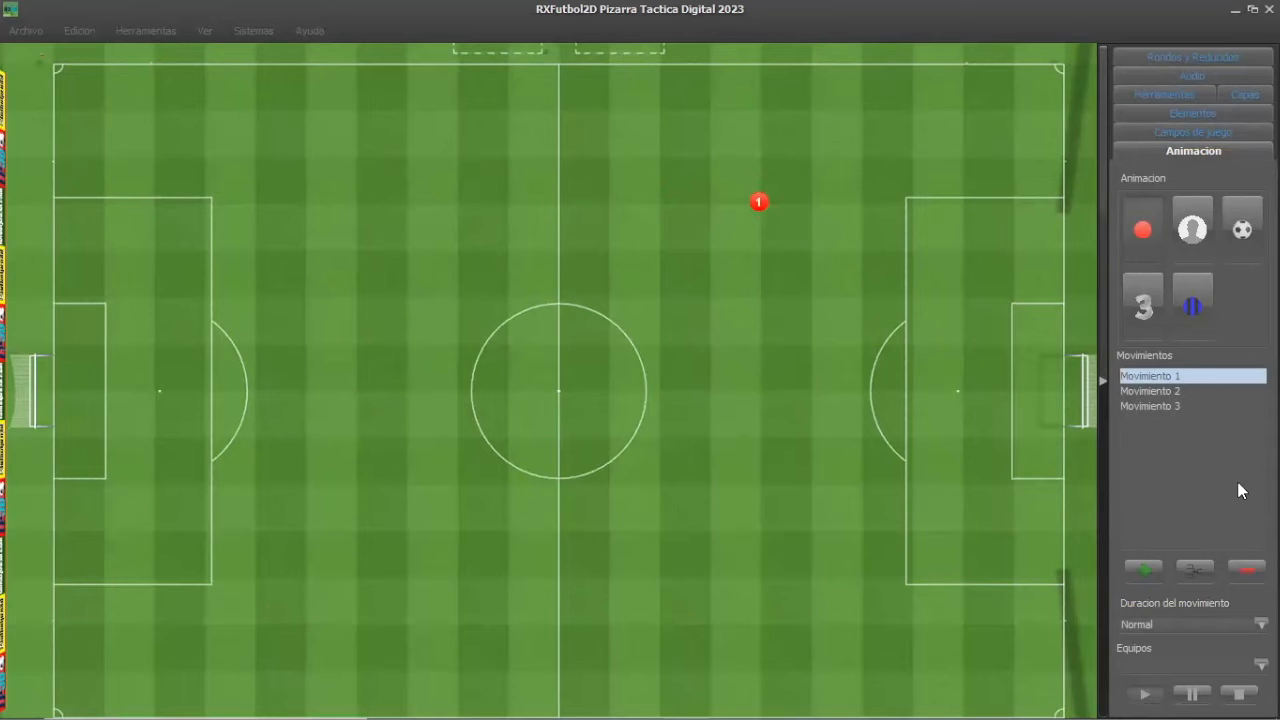
Set the red player's path type in Movimiento 2 to Curva media, and play the animation from Movimiento 1.
click(1181, 392)
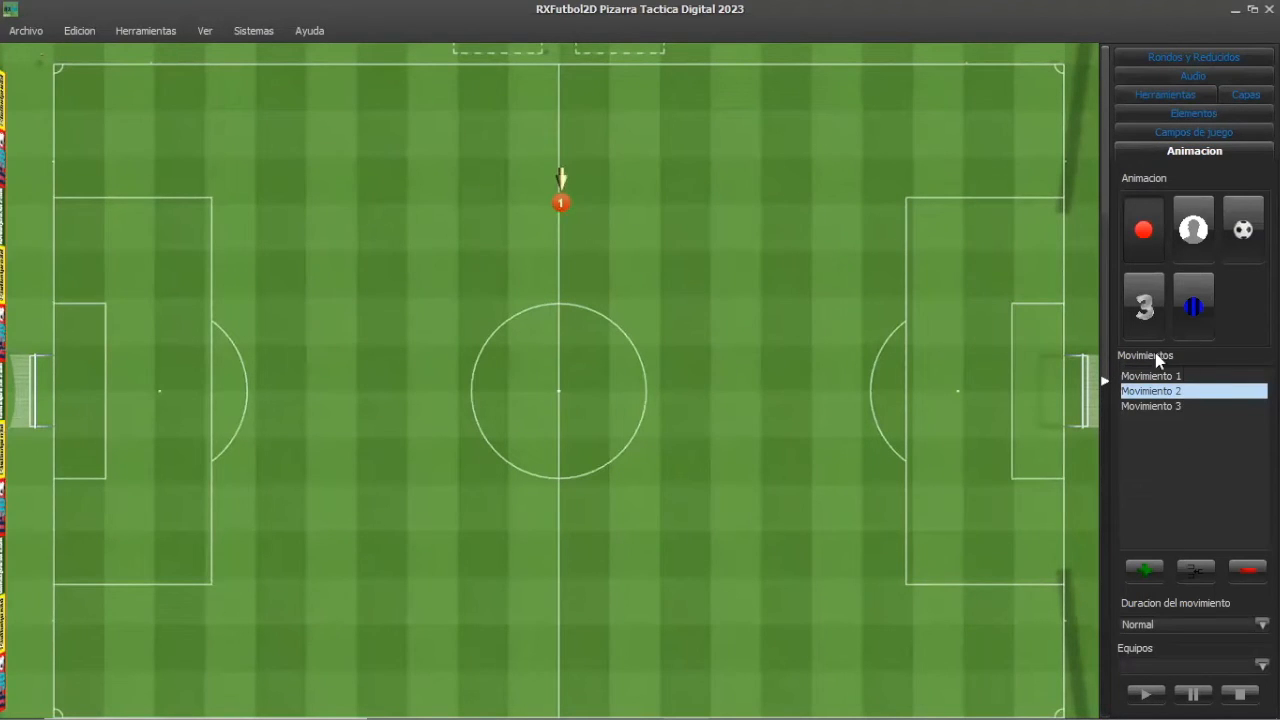
right_click(562, 206)
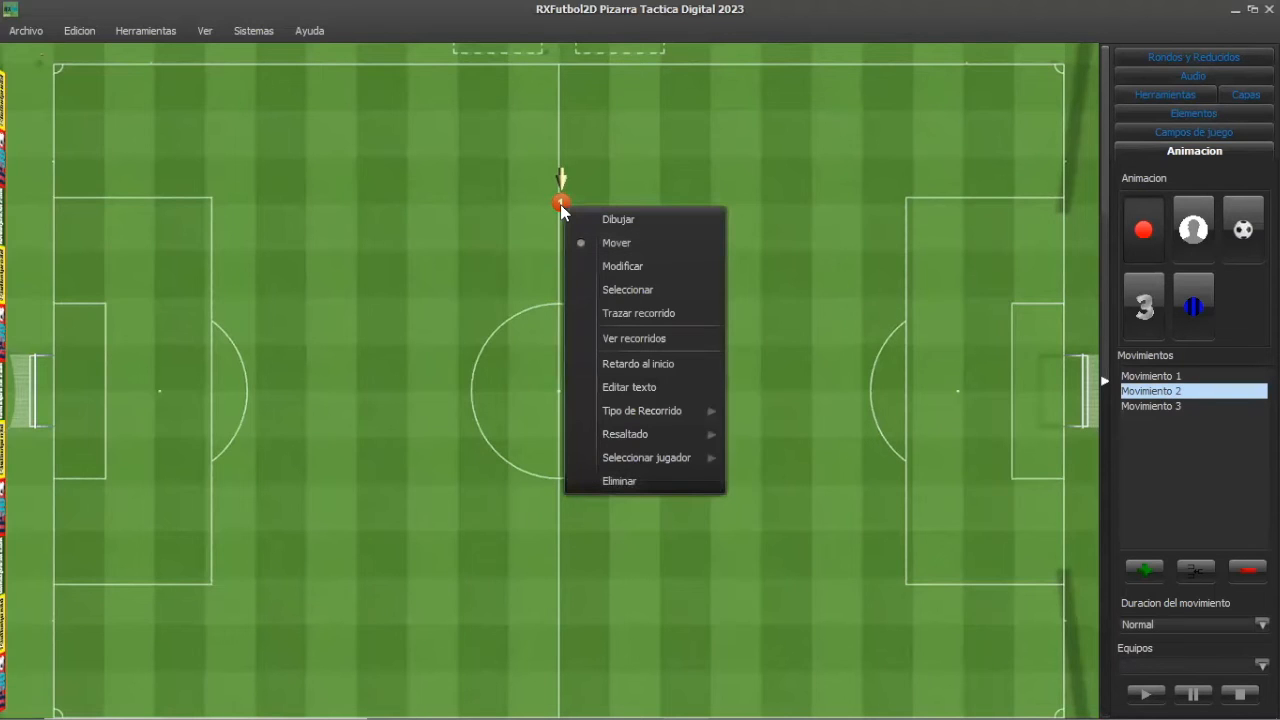
mouse_move(692, 420)
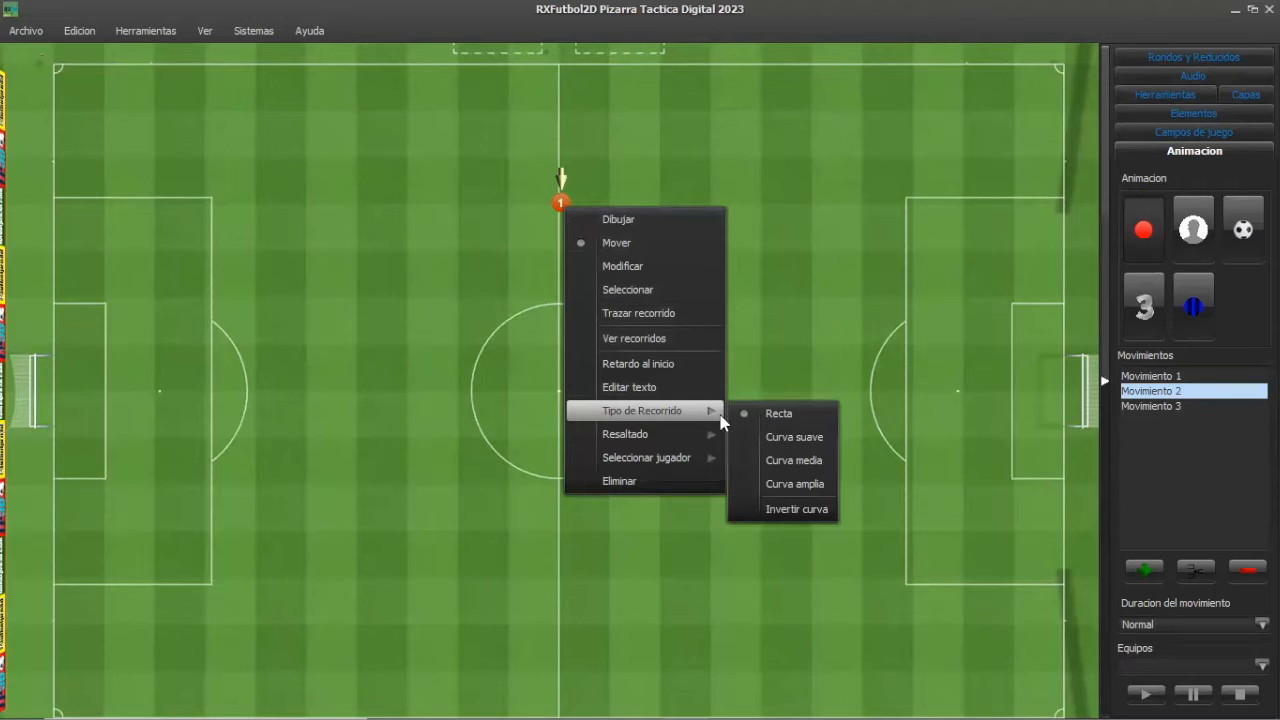
click(791, 462)
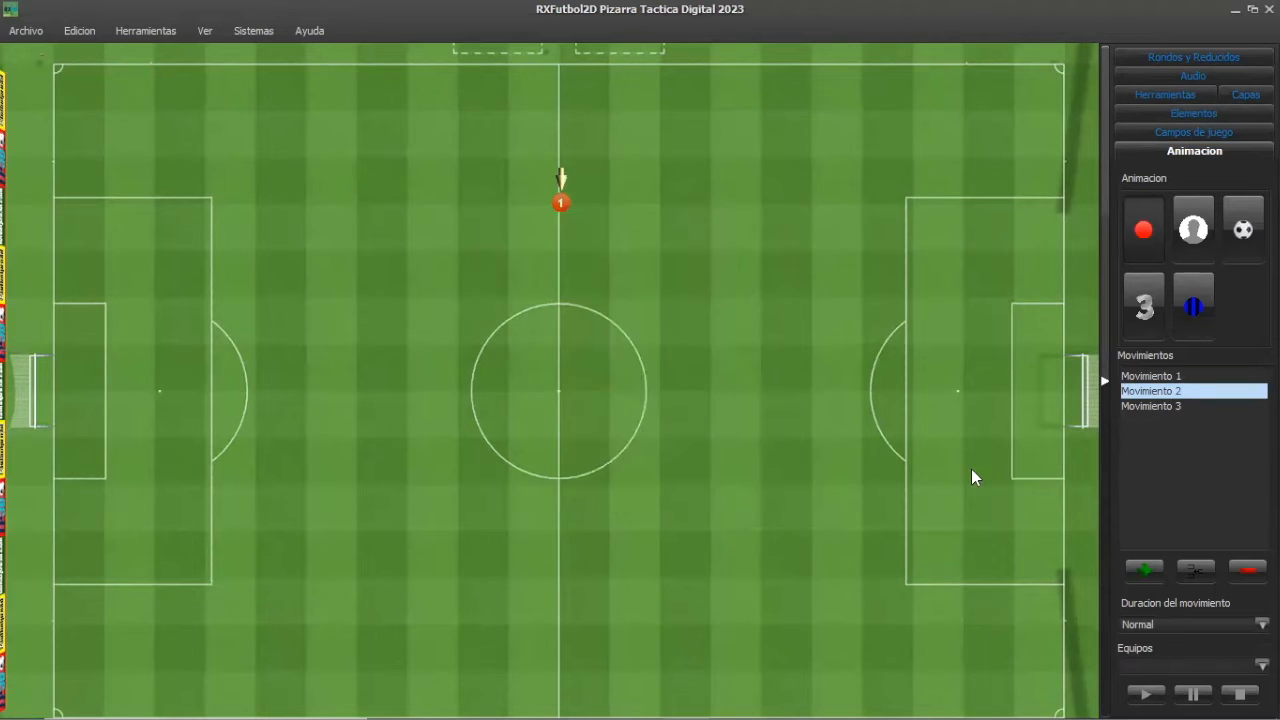
click(1147, 694)
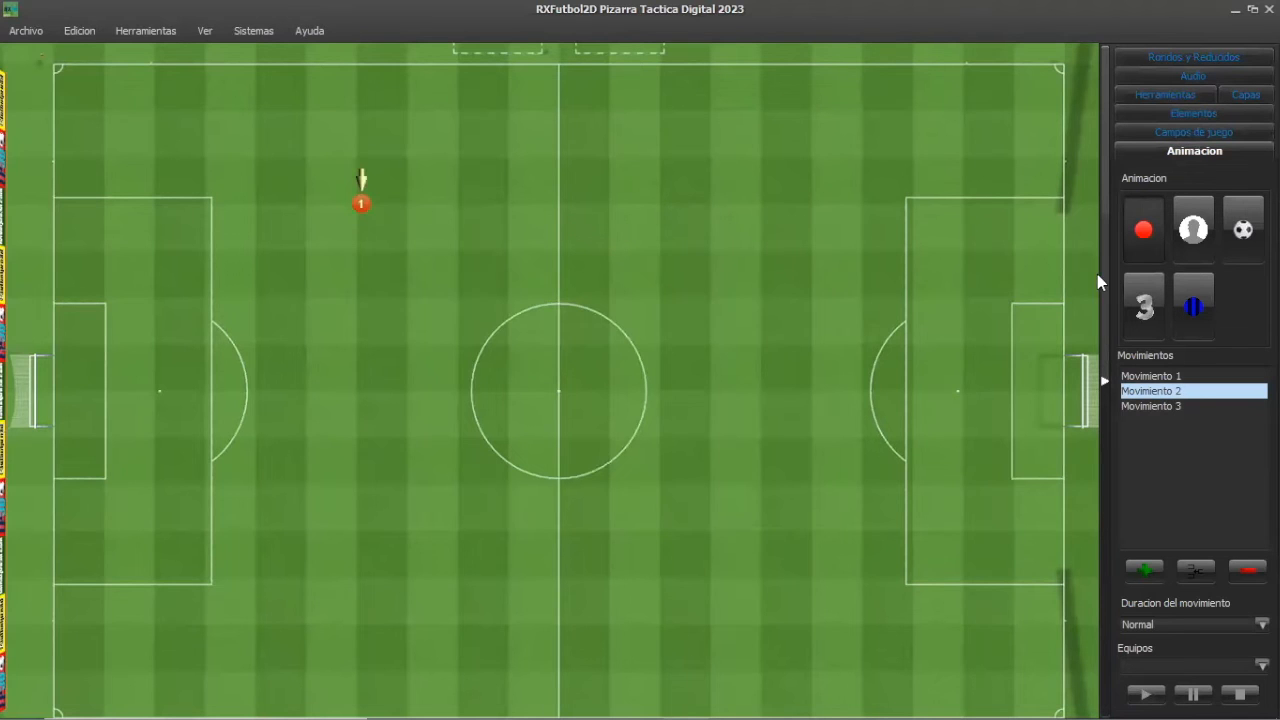
click(1150, 376)
click(1146, 694)
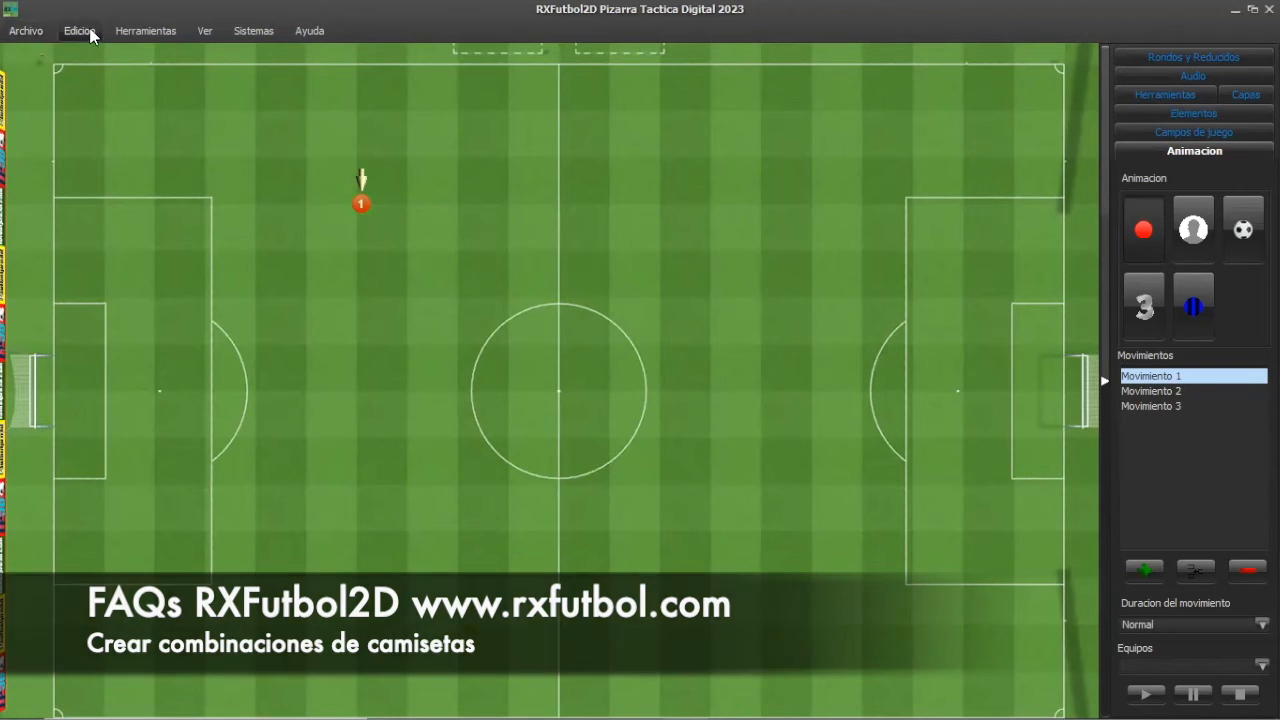
Start a new shirt design using the pattern with a single wide vertical stripe in the centre.
click(168, 37)
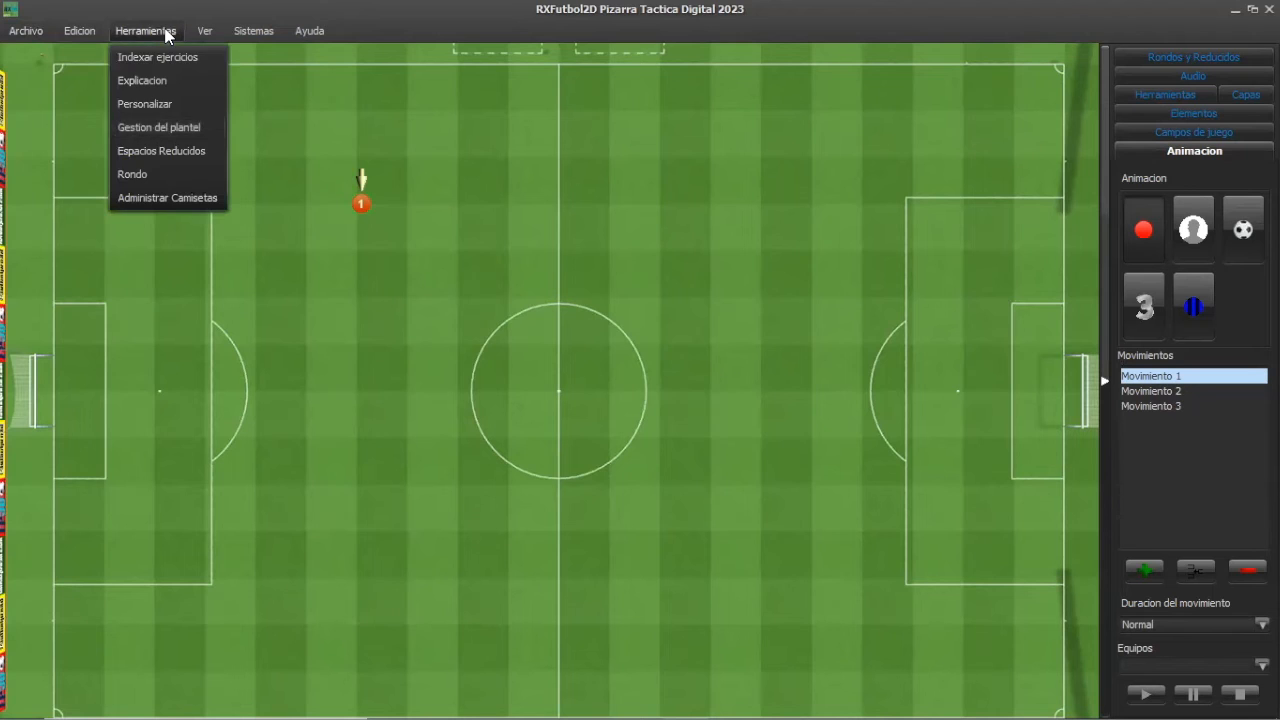
click(129, 197)
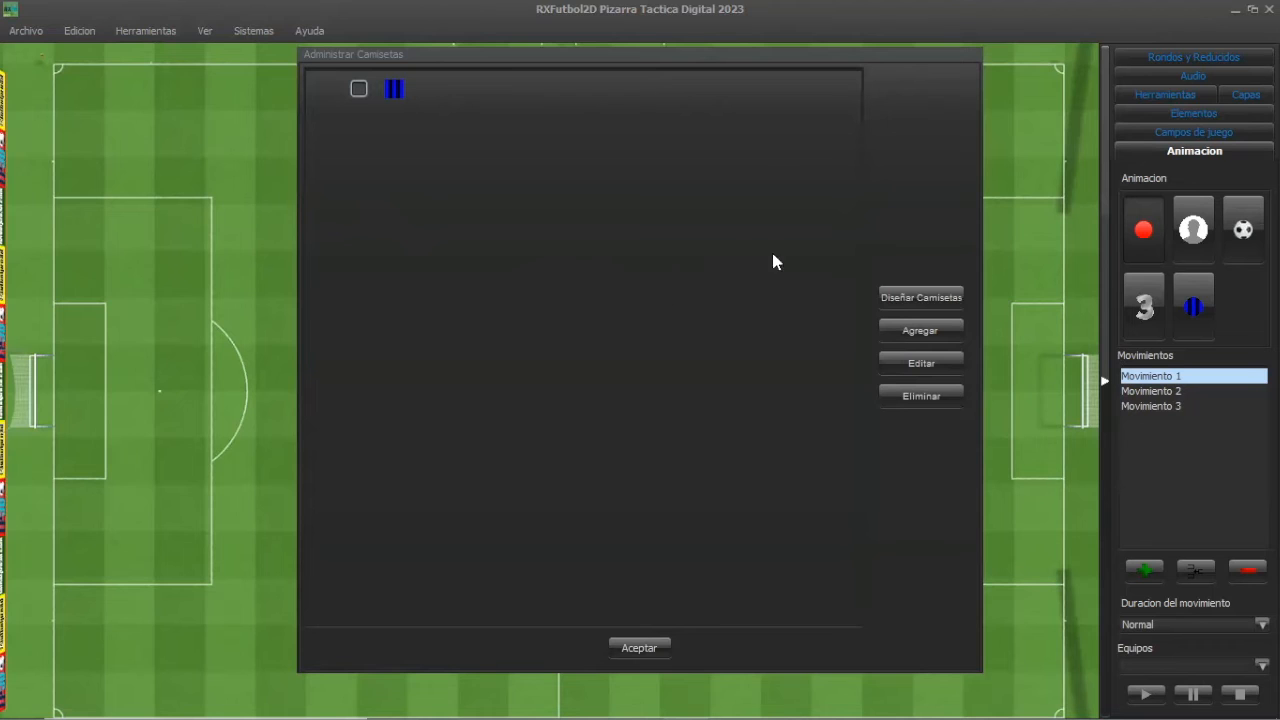
click(913, 300)
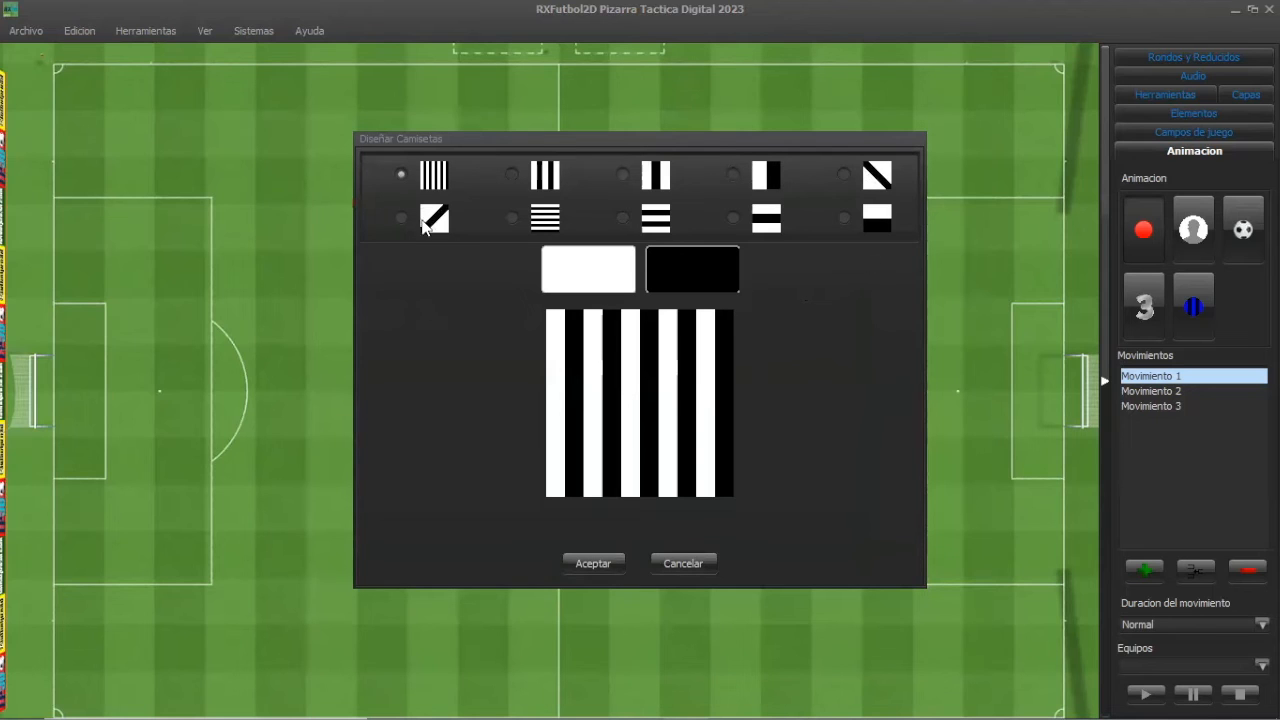
click(624, 176)
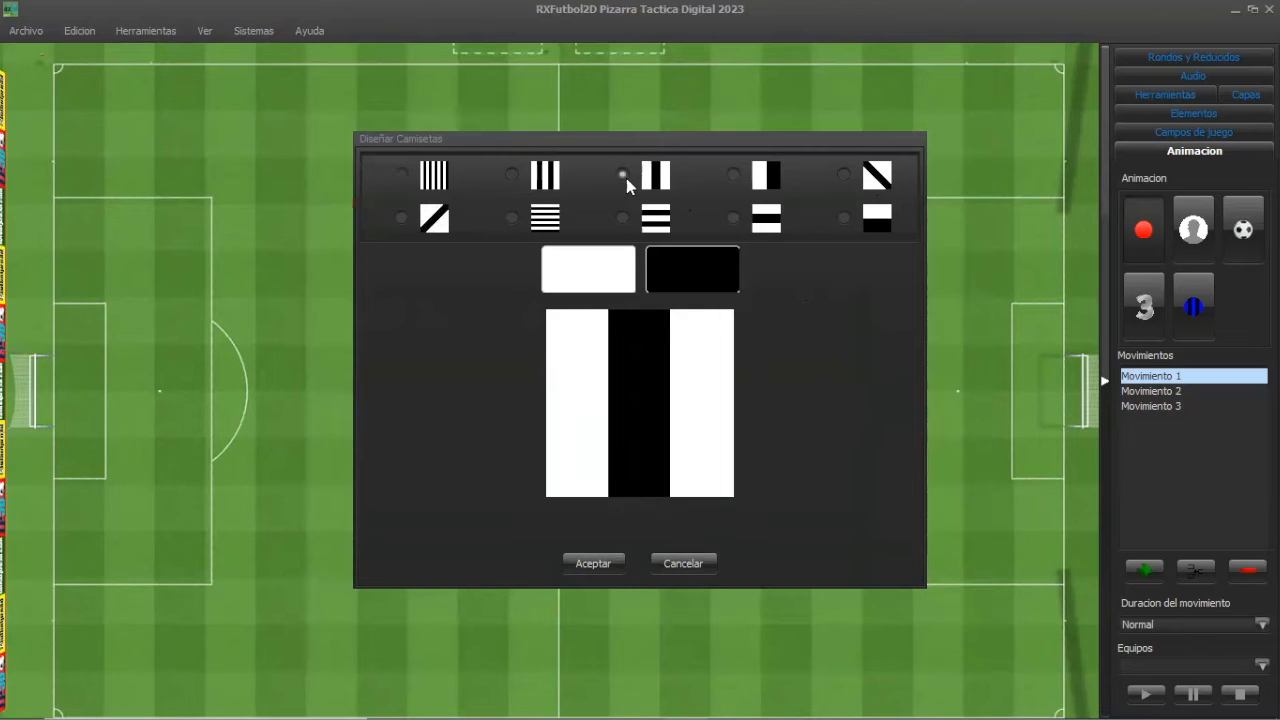
Colour the shirt red with a blue central stripe, and accept the design into the shirt collection.
click(605, 272)
click(617, 355)
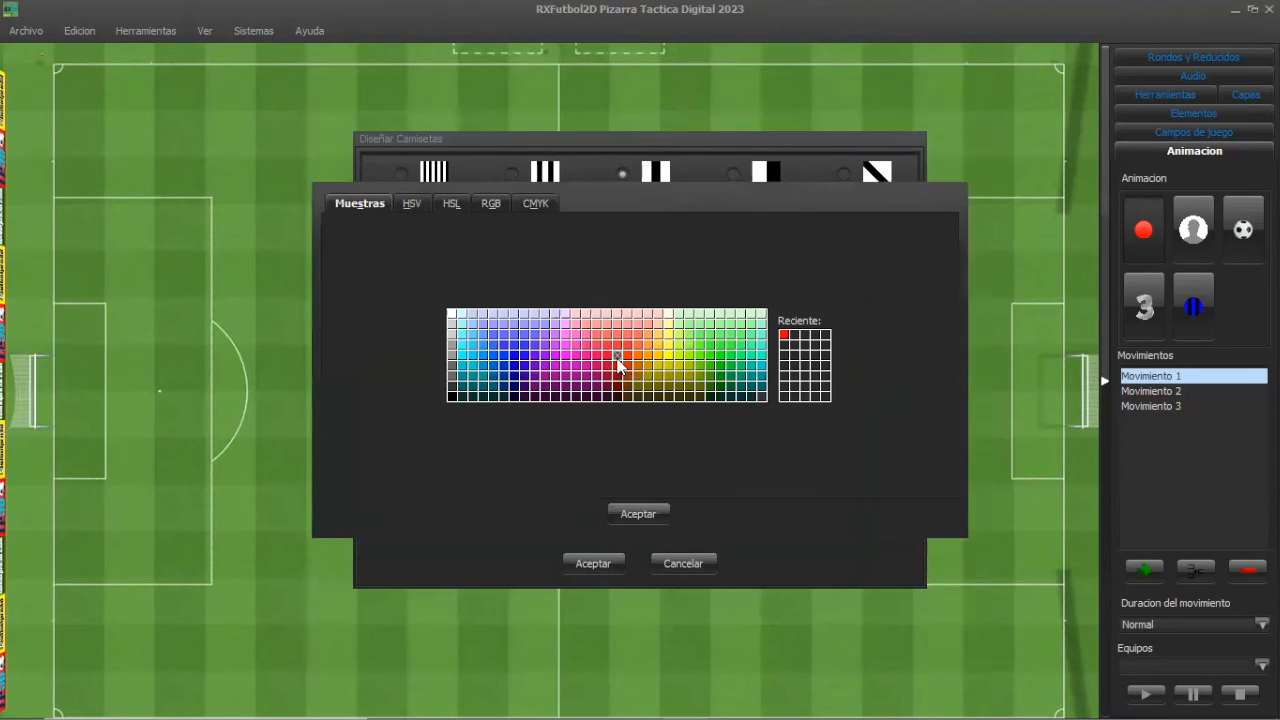
click(637, 513)
click(686, 286)
click(514, 366)
click(648, 515)
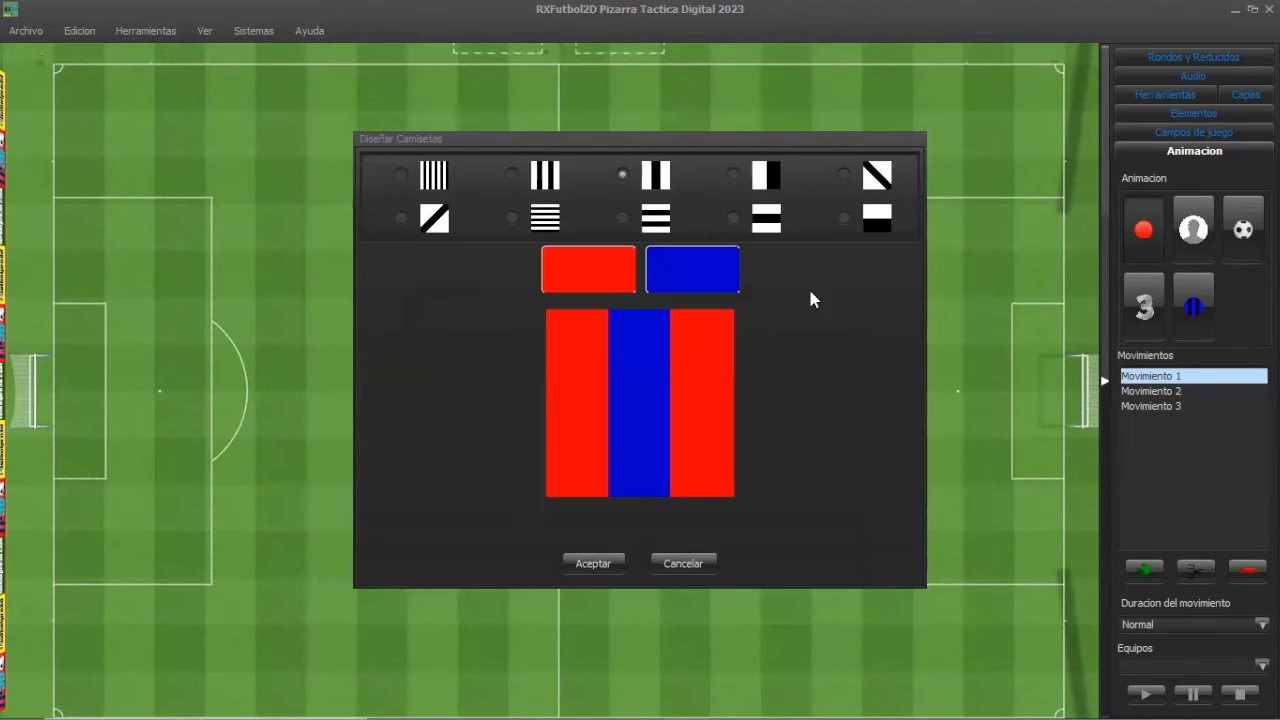
click(593, 564)
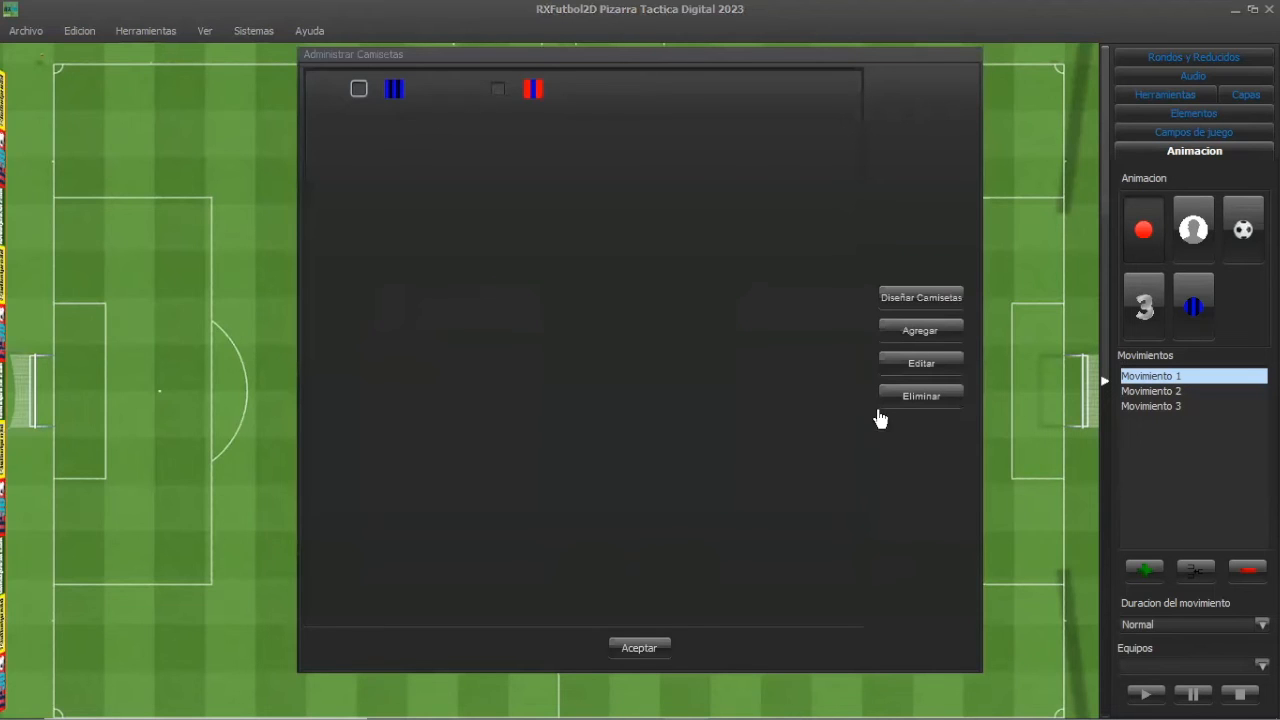
Open the file selection for adding a shirt image, and cancel it without choosing a file.
click(905, 332)
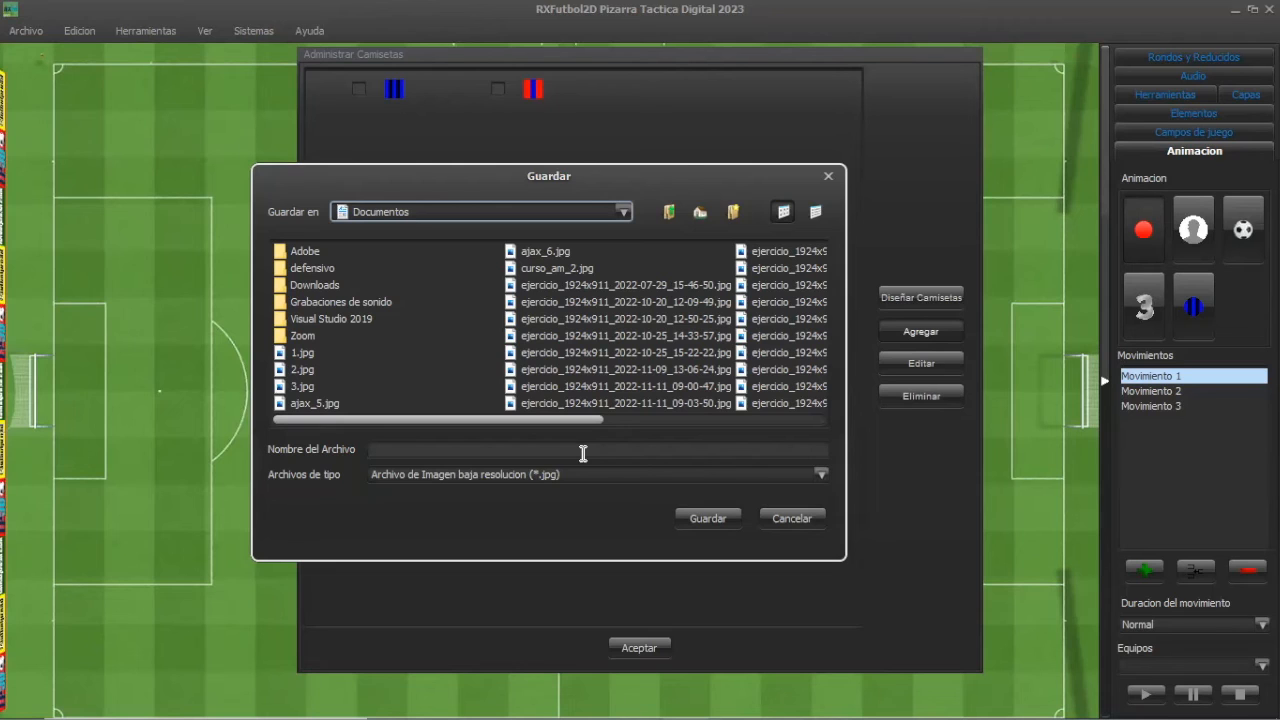
click(789, 519)
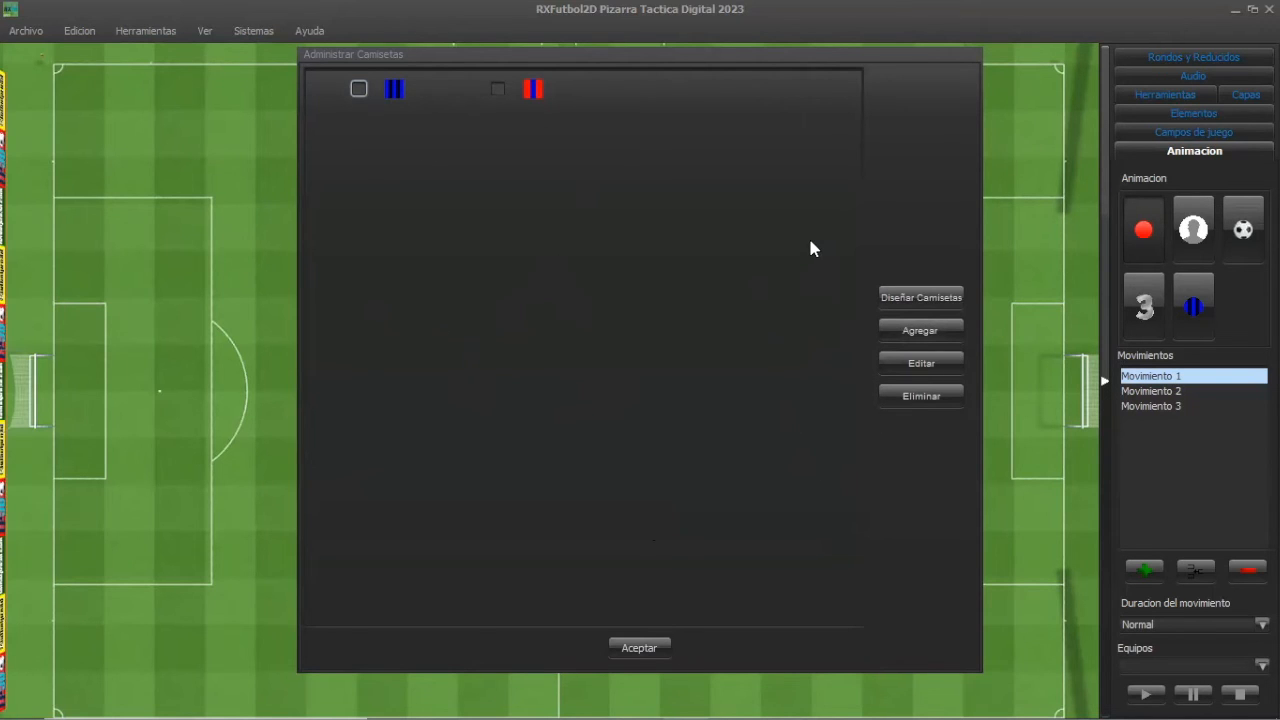
Close the shirt manager, place a blue-and-black shirt player at the left penalty arc and a red-and-blue one between it and the halfway line.
click(653, 648)
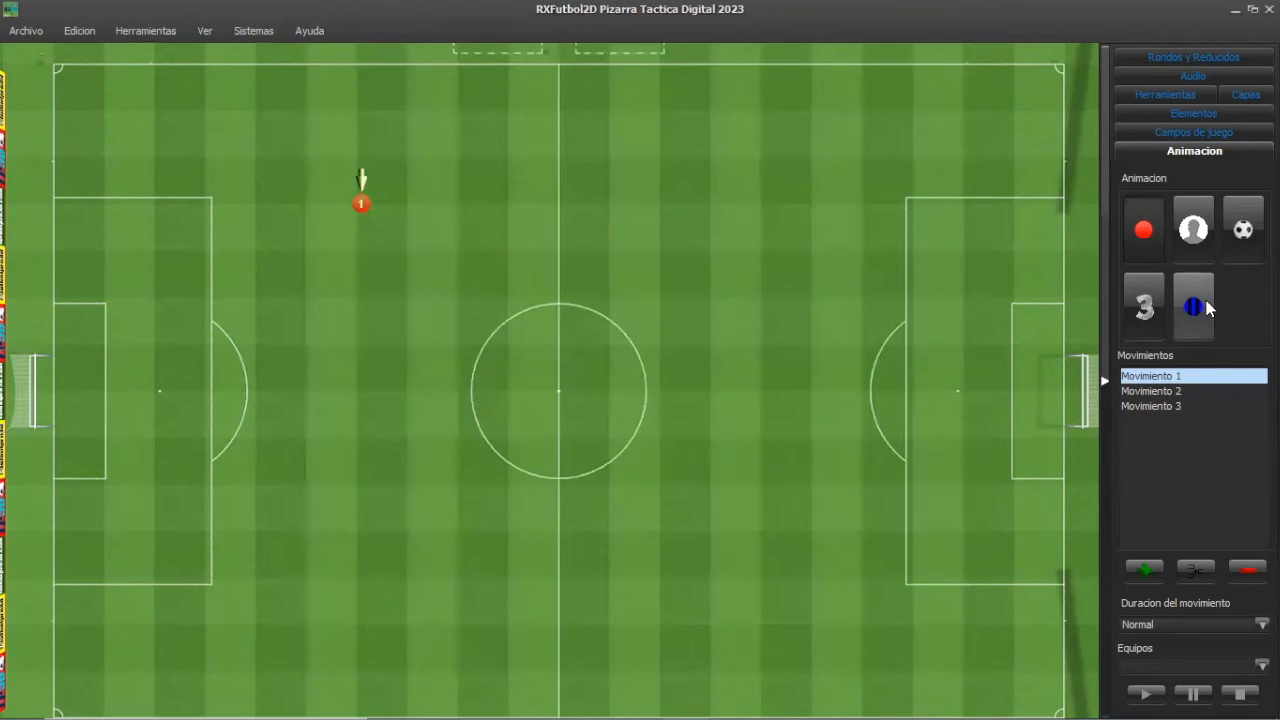
click(1190, 317)
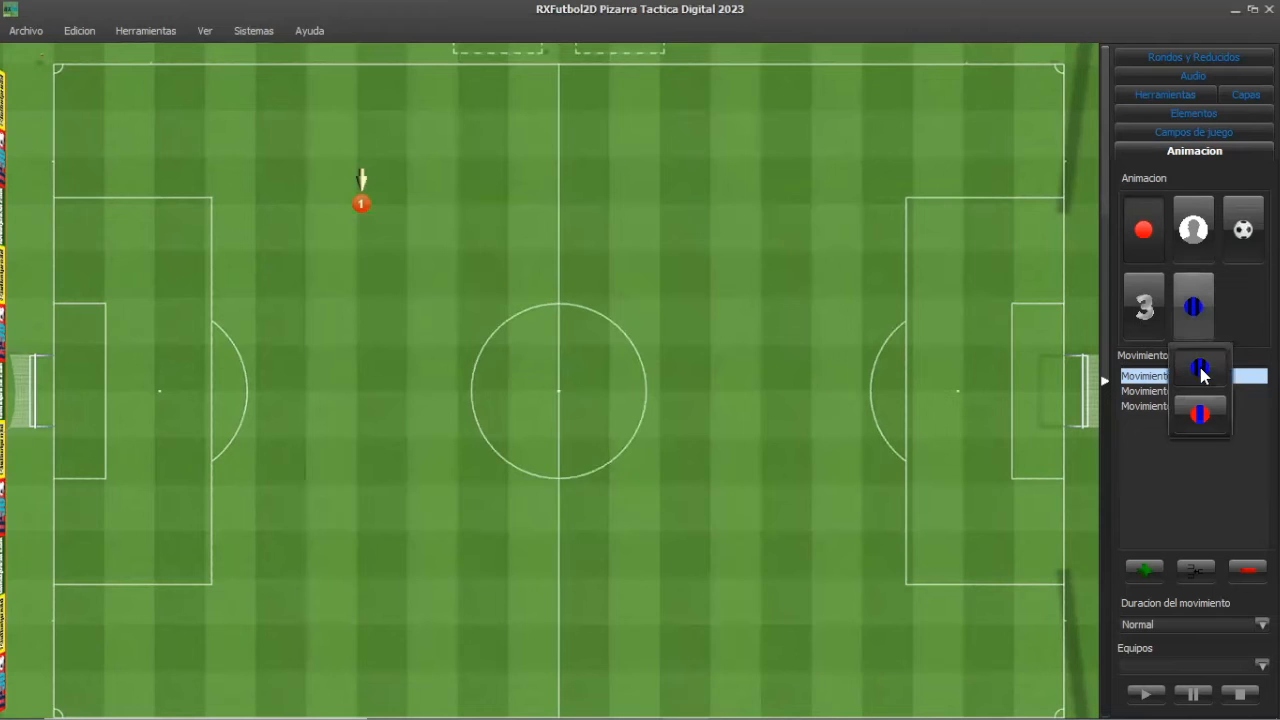
click(1200, 370)
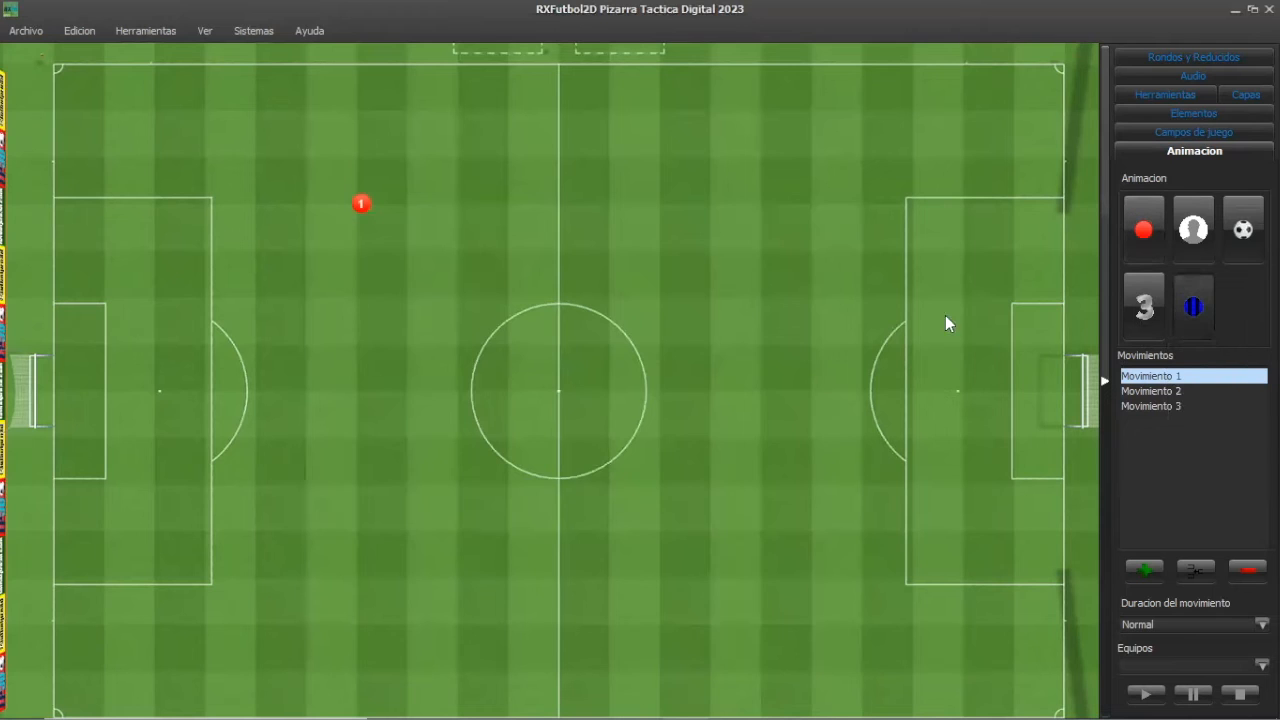
click(1191, 308)
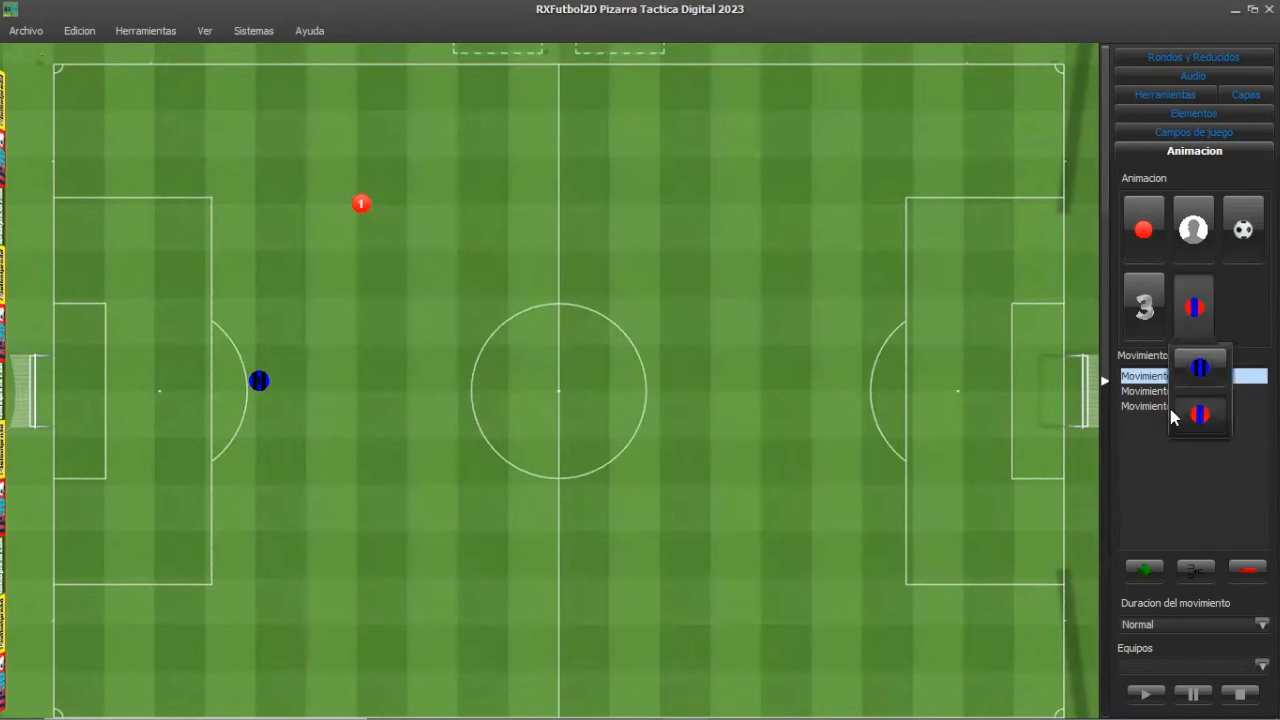
click(1202, 410)
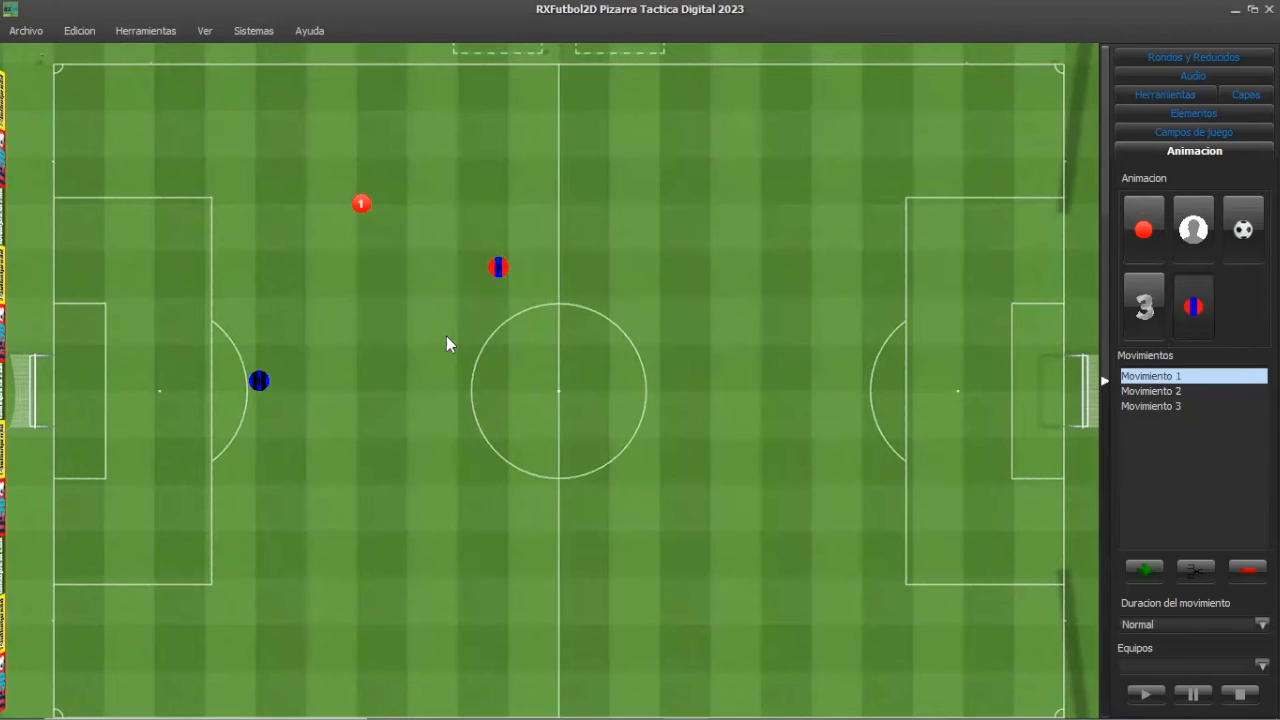
Set the red-and-blue shirt player to be modified, and colour its number white.
right_click(446, 336)
click(491, 250)
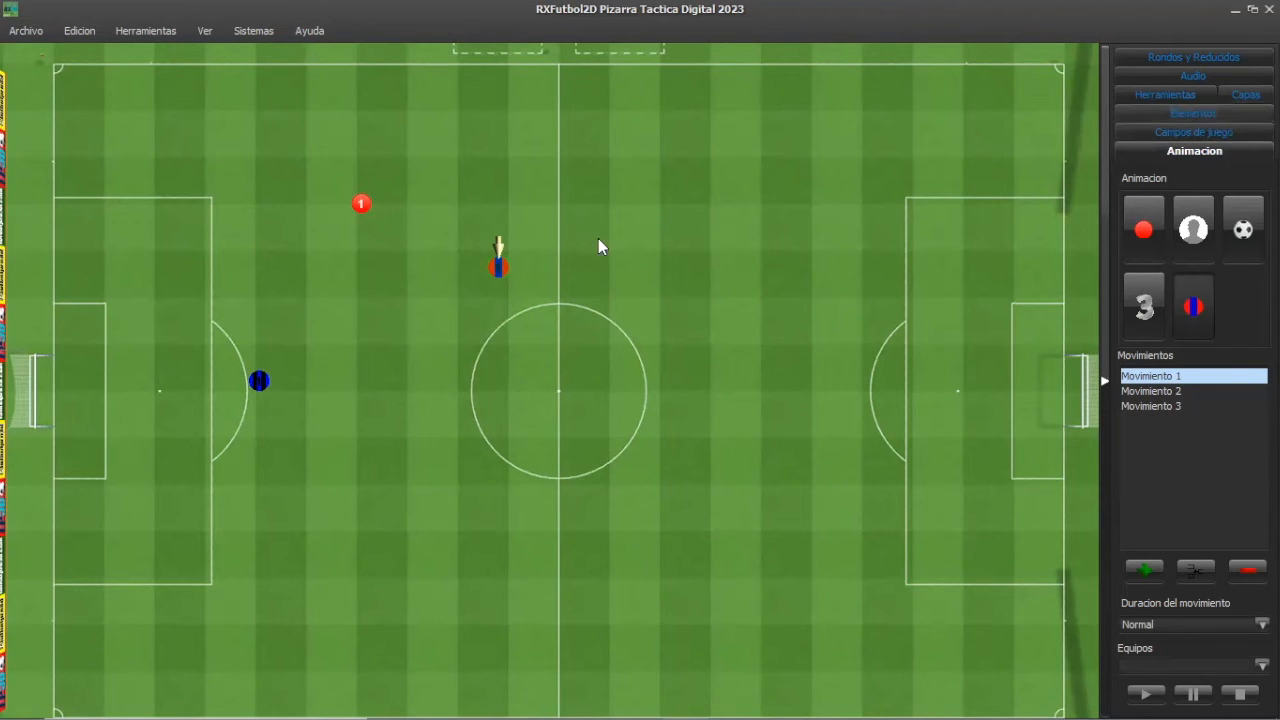
right_click(502, 268)
click(549, 326)
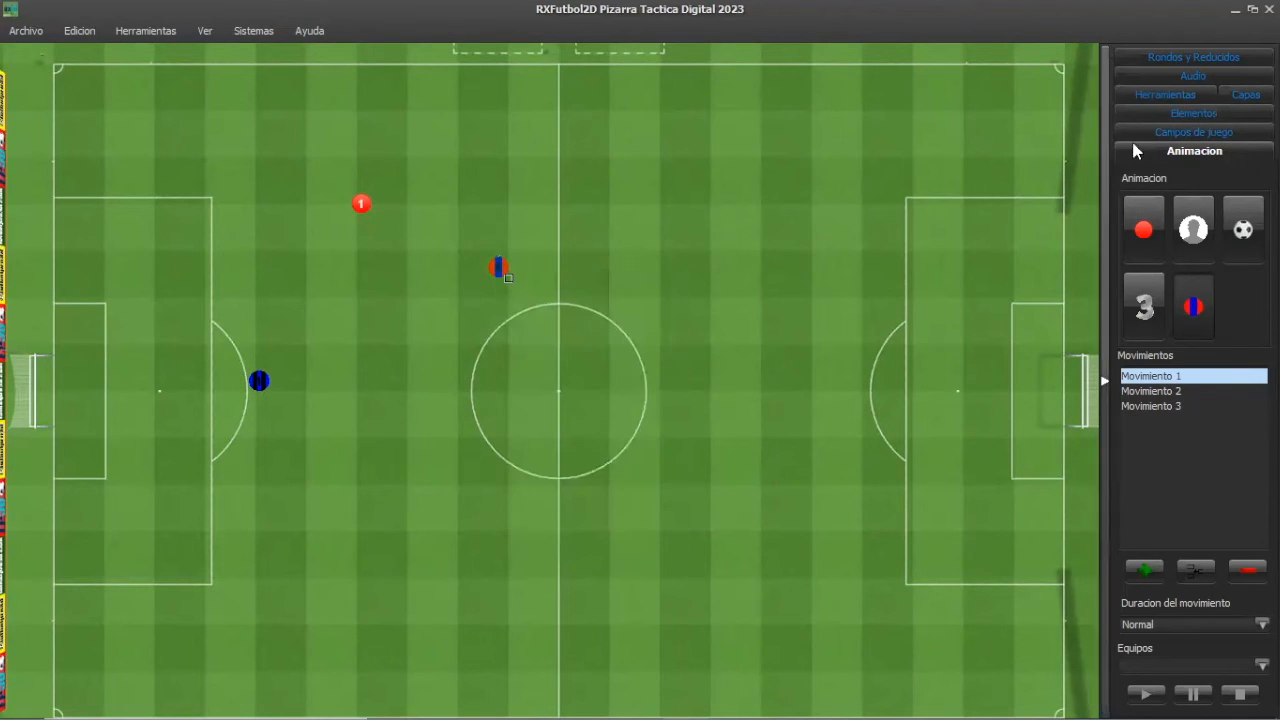
click(1145, 96)
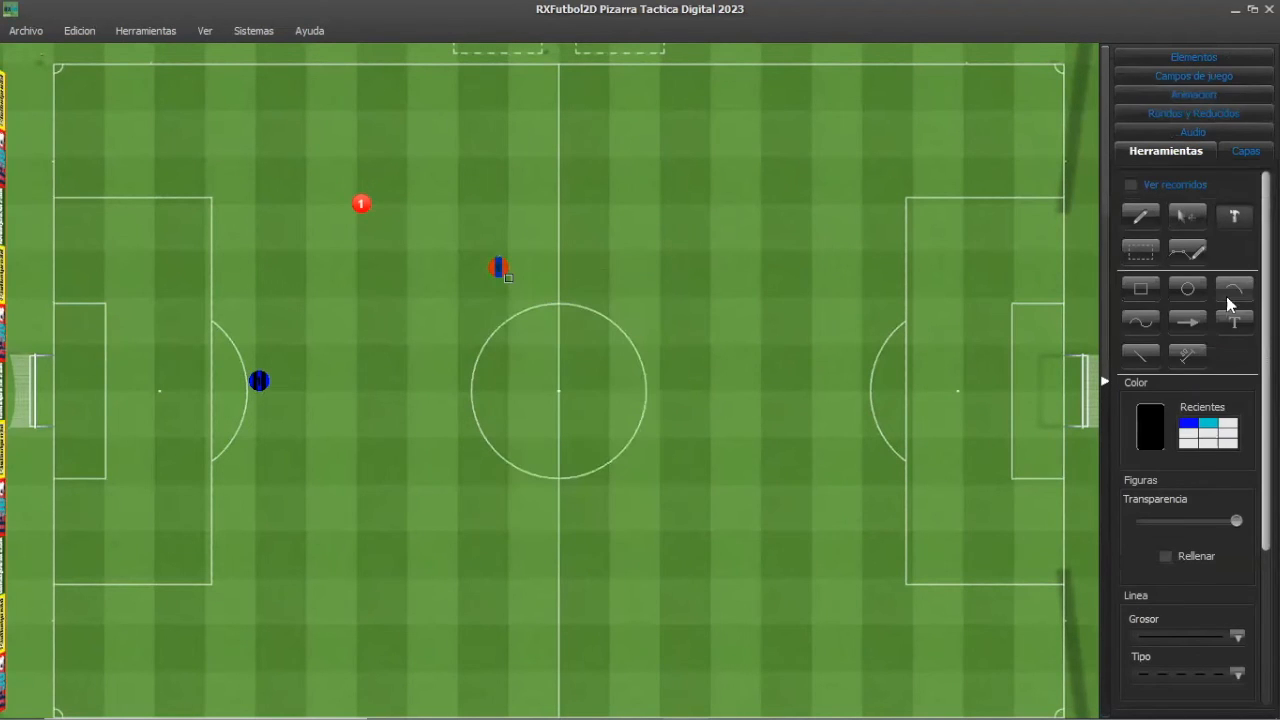
click(1227, 425)
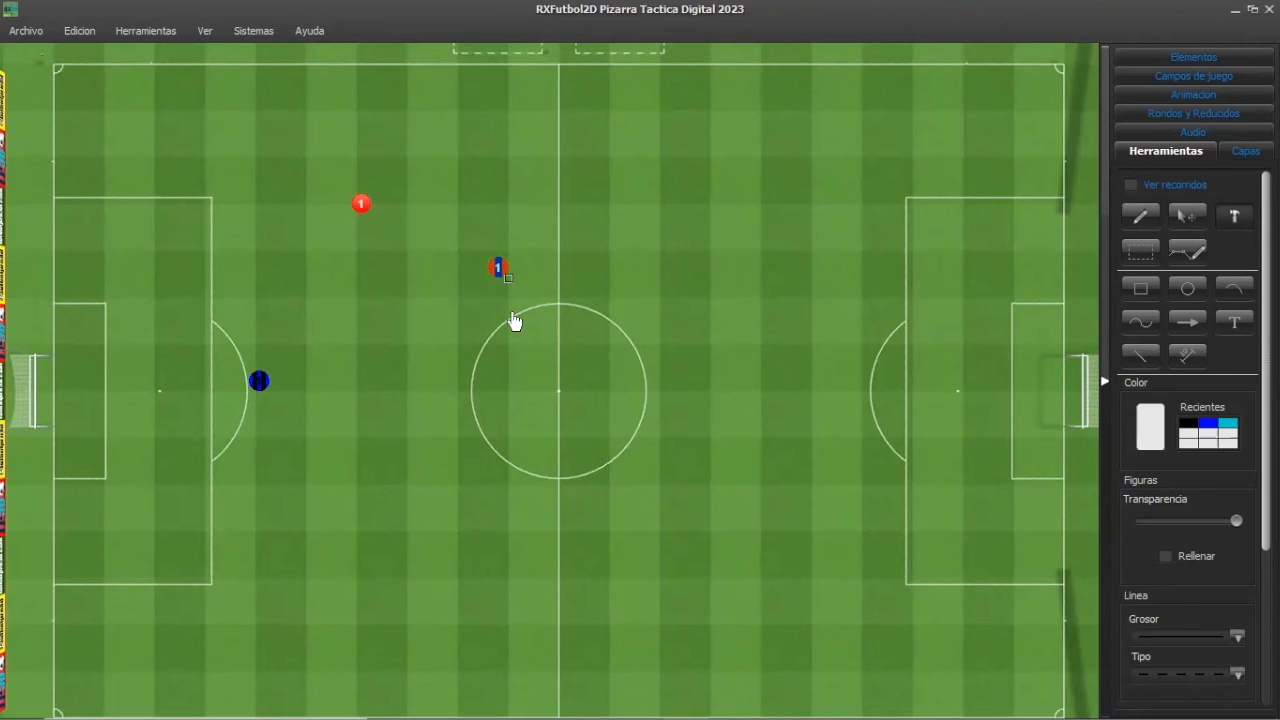
Open the squad management and add a team named Sub17.
click(141, 32)
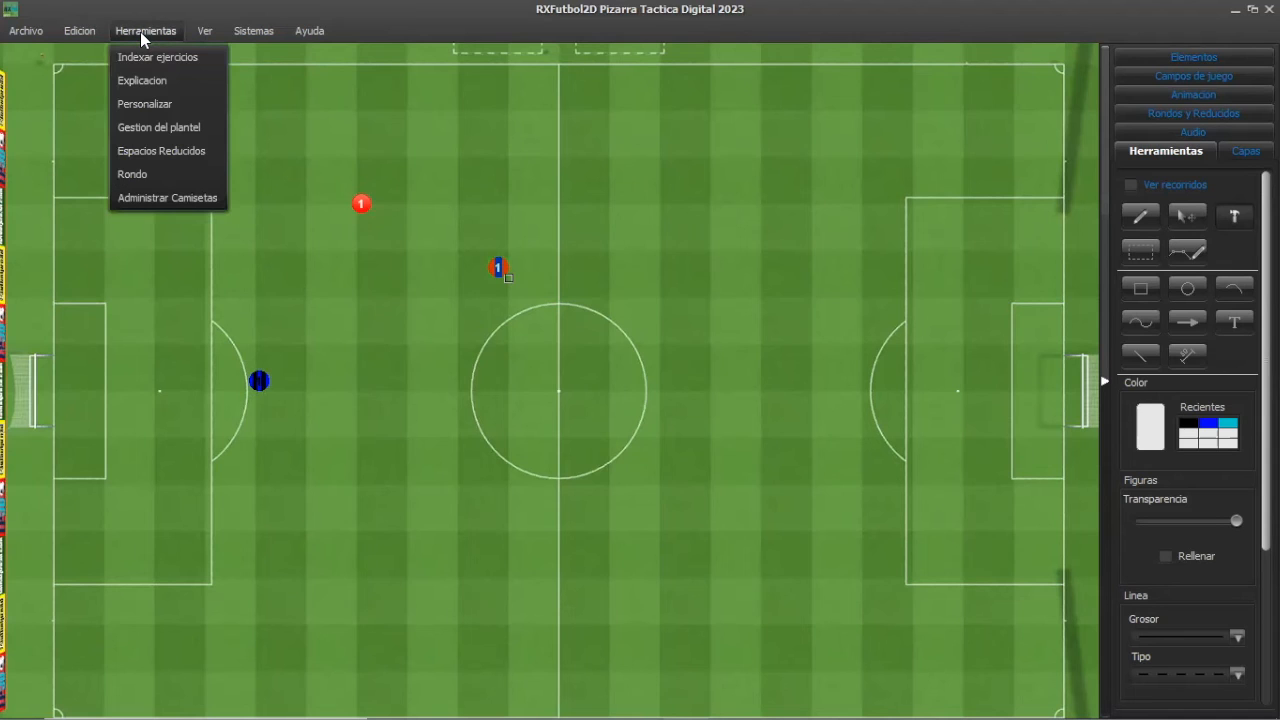
click(170, 127)
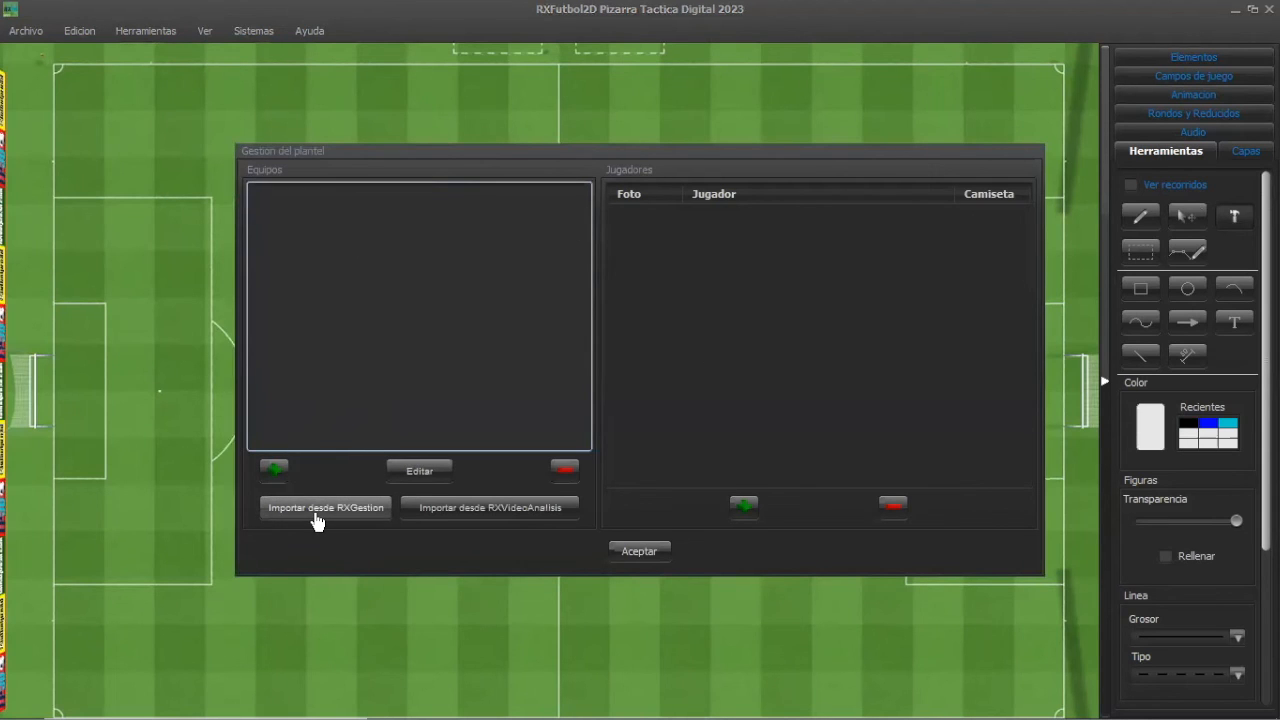
click(274, 470)
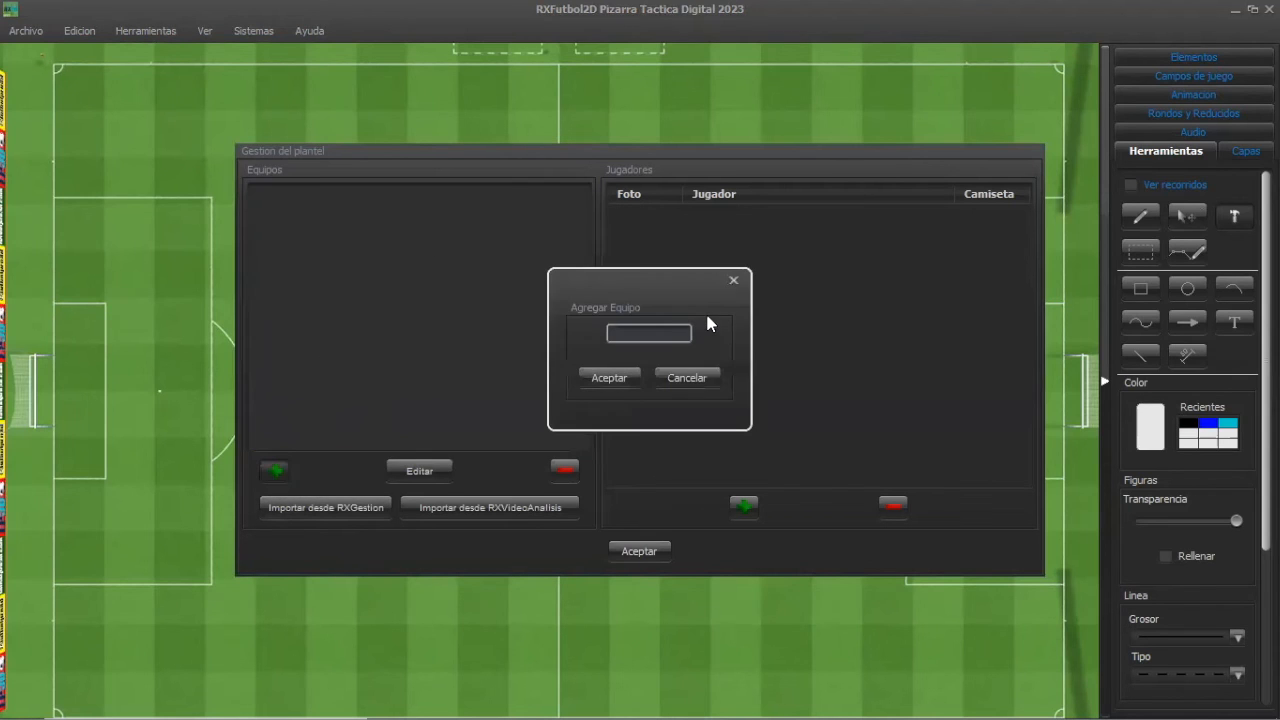
text(Sub17)
click(604, 379)
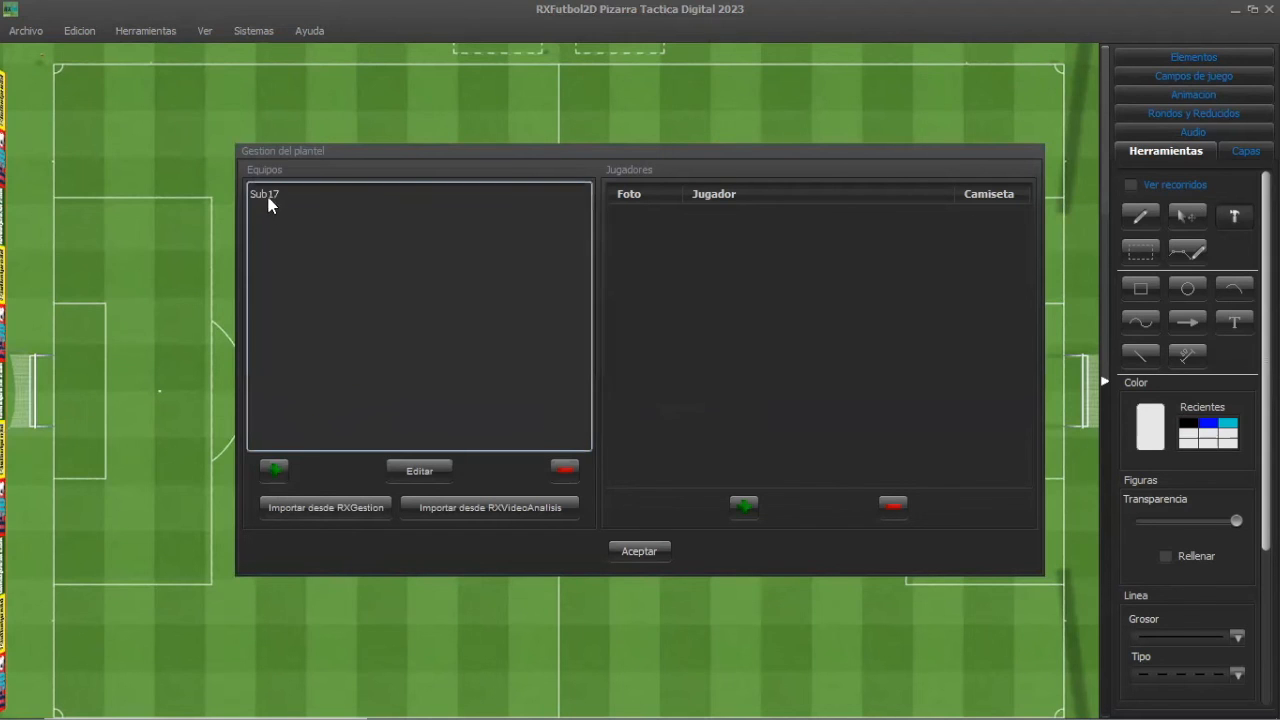
Select the Sub17 team, open its name for editing and accept it.
click(268, 197)
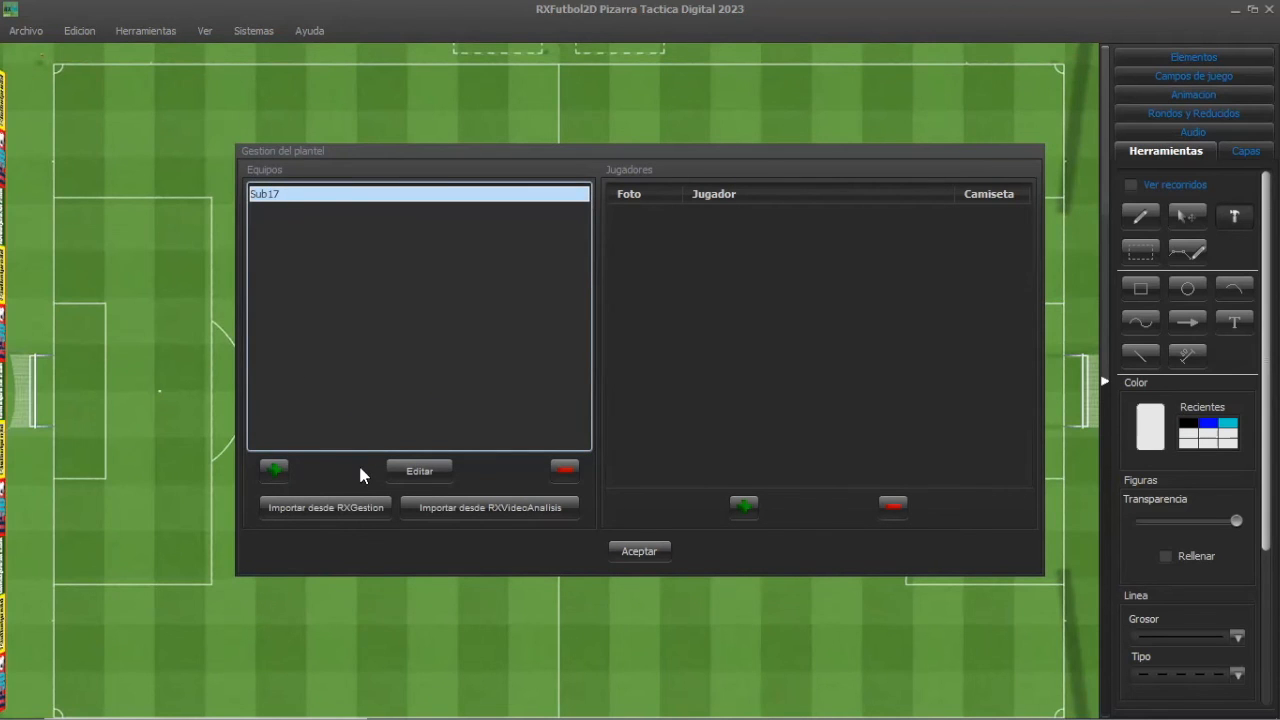
click(409, 474)
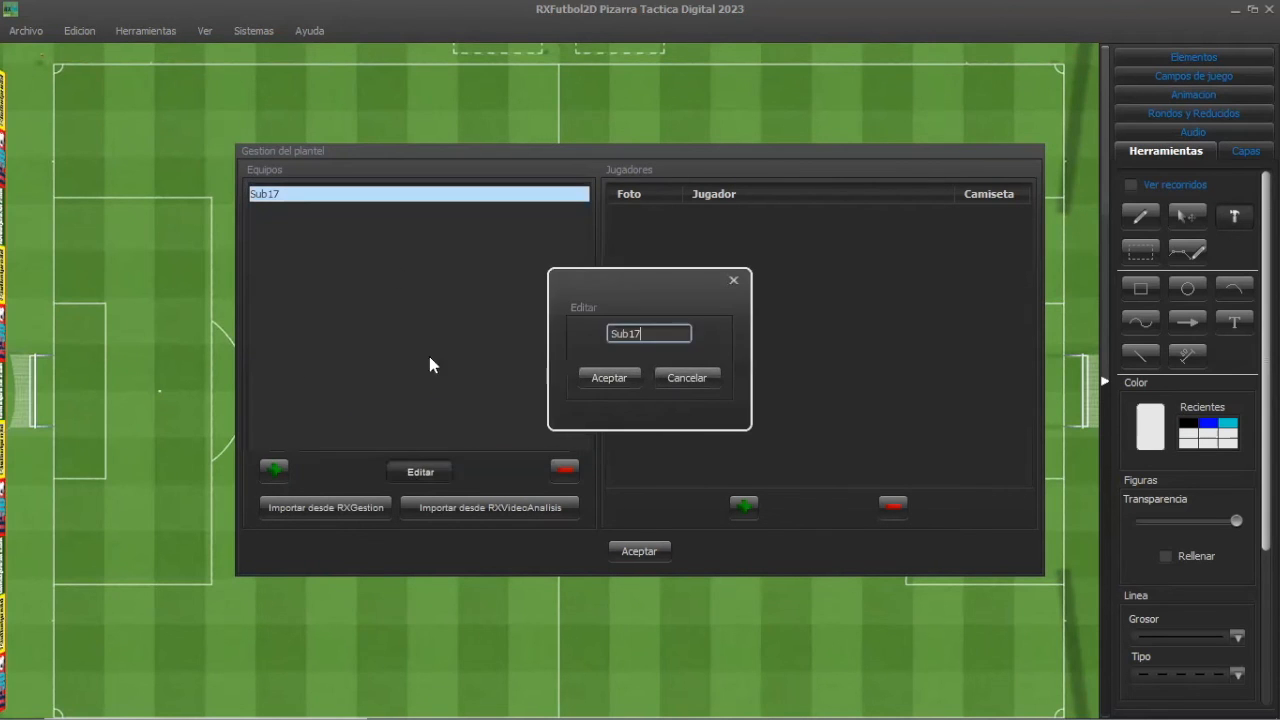
click(630, 380)
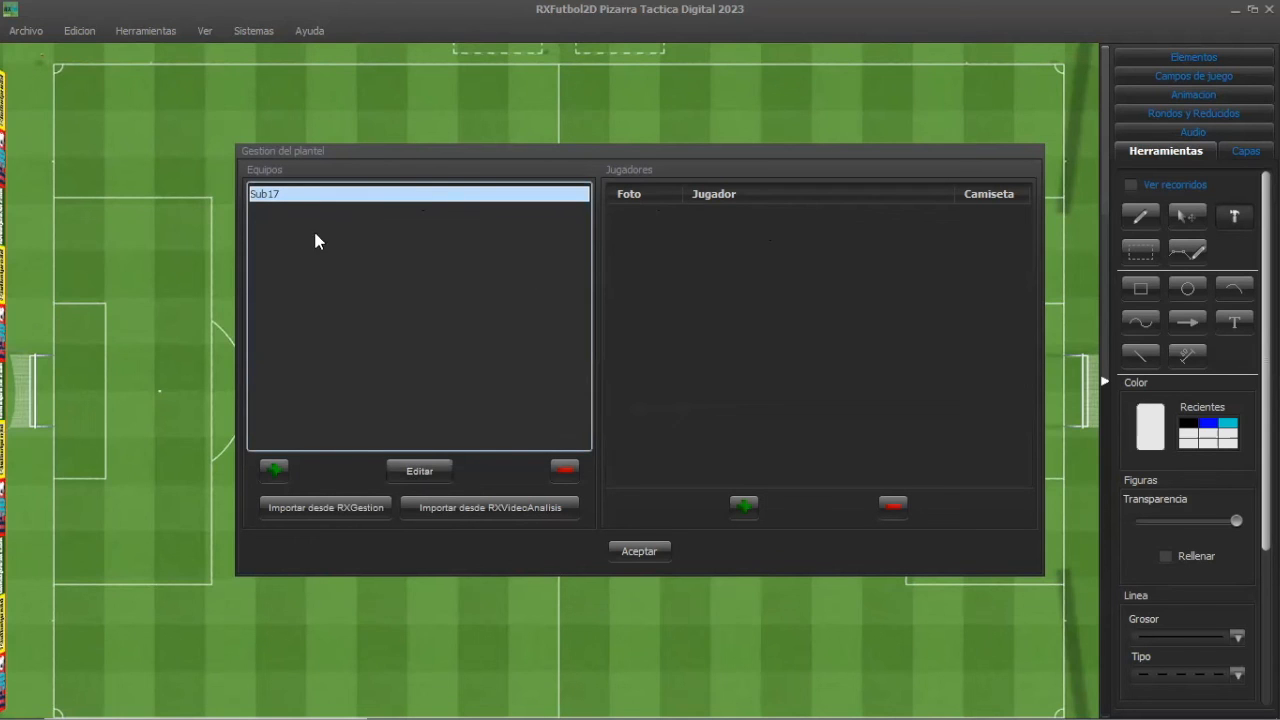
Add a player to Sub17 and give him the photo depaul.jpg, cropped to the head.
click(741, 510)
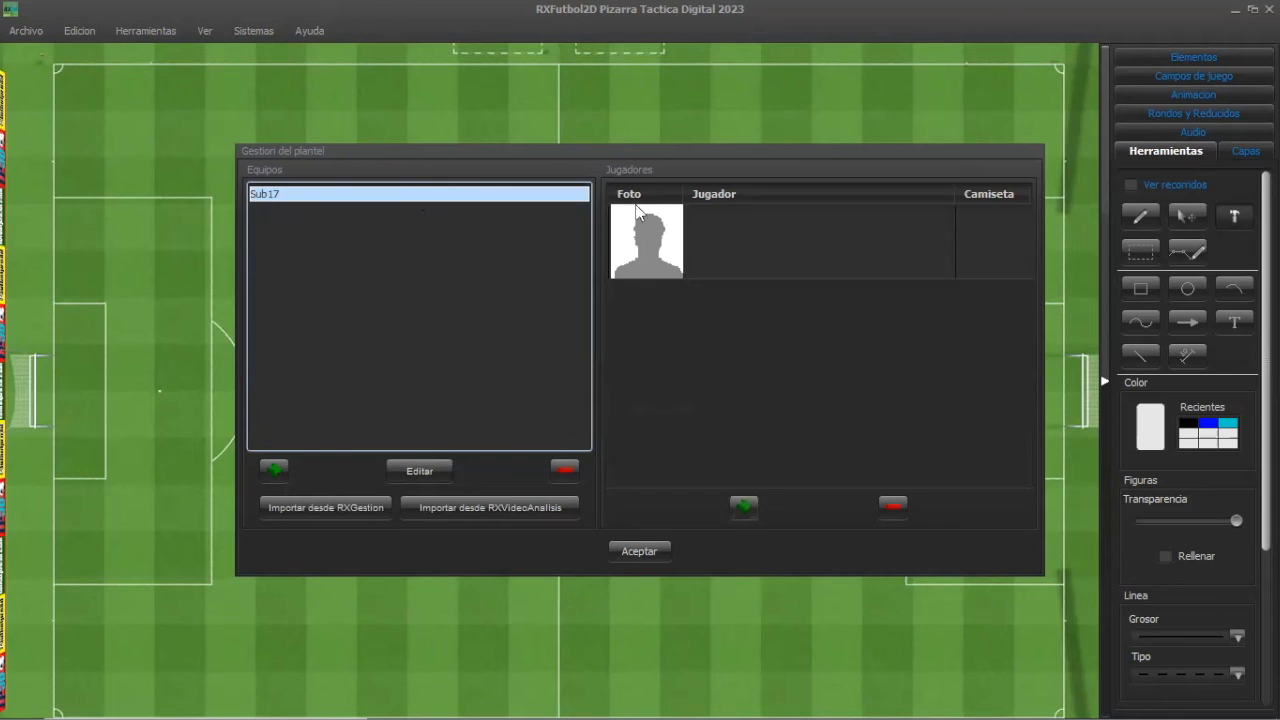
click(643, 250)
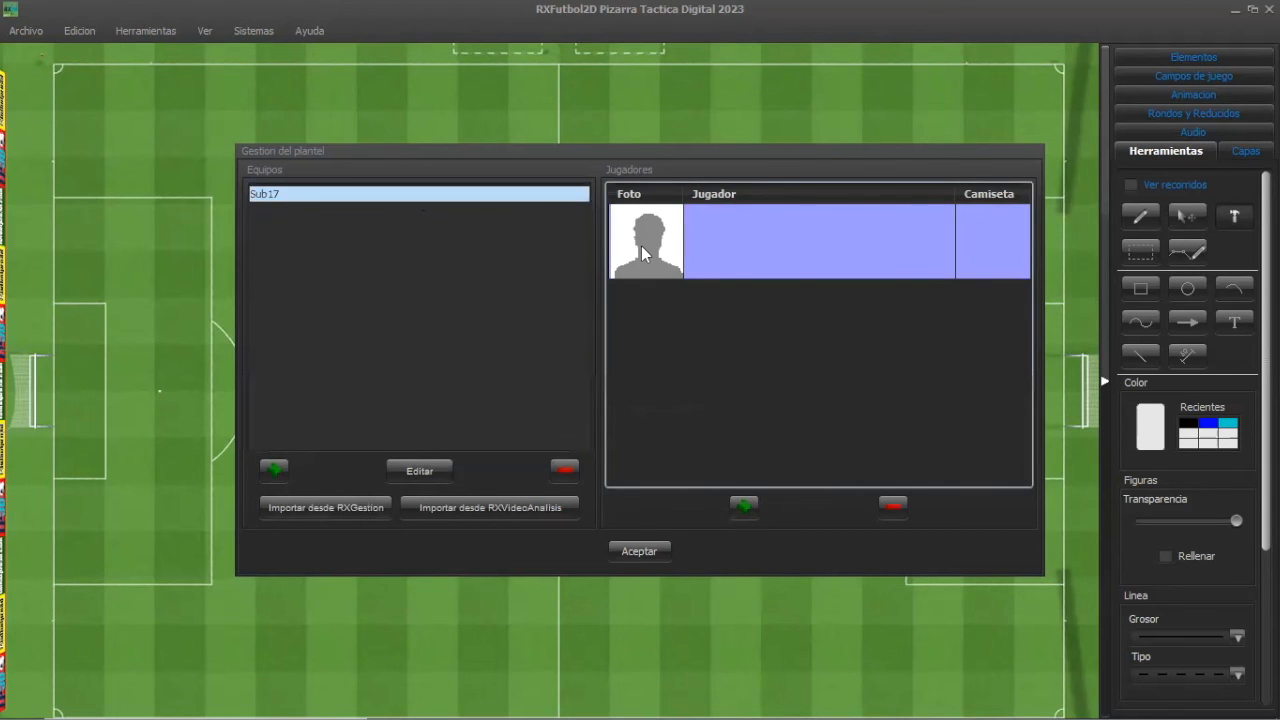
double_click(643, 252)
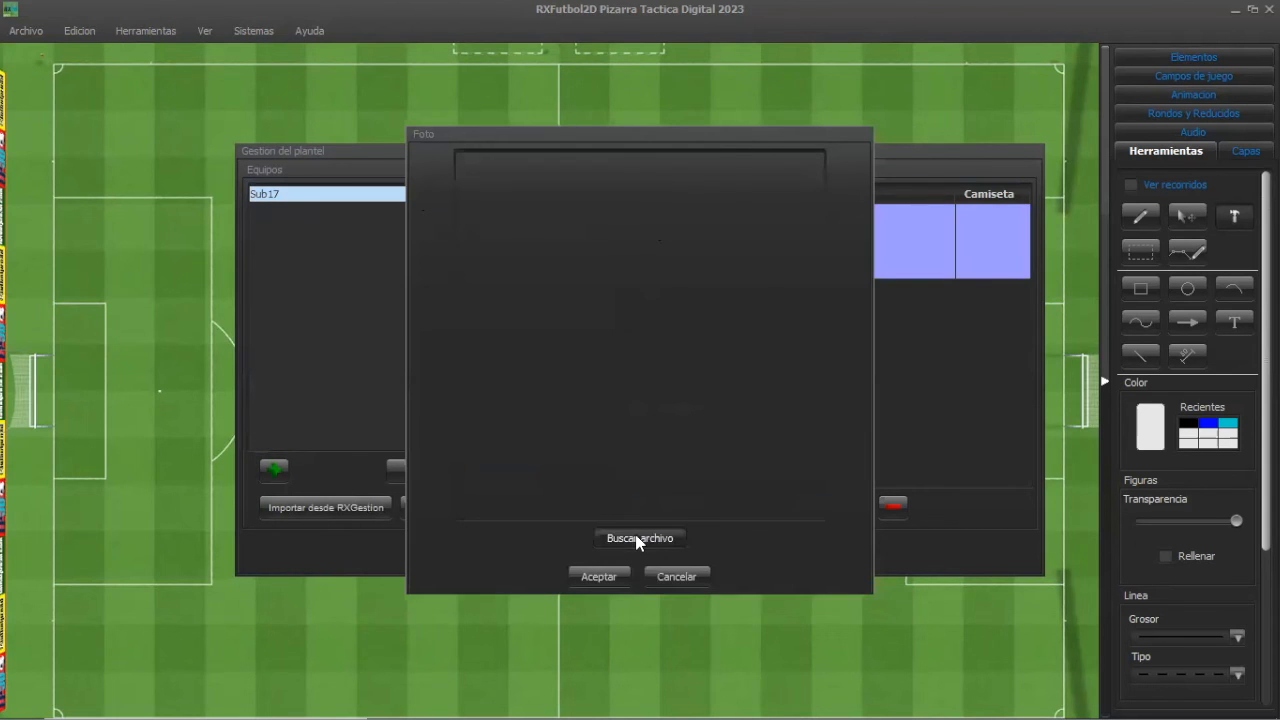
click(640, 539)
click(667, 213)
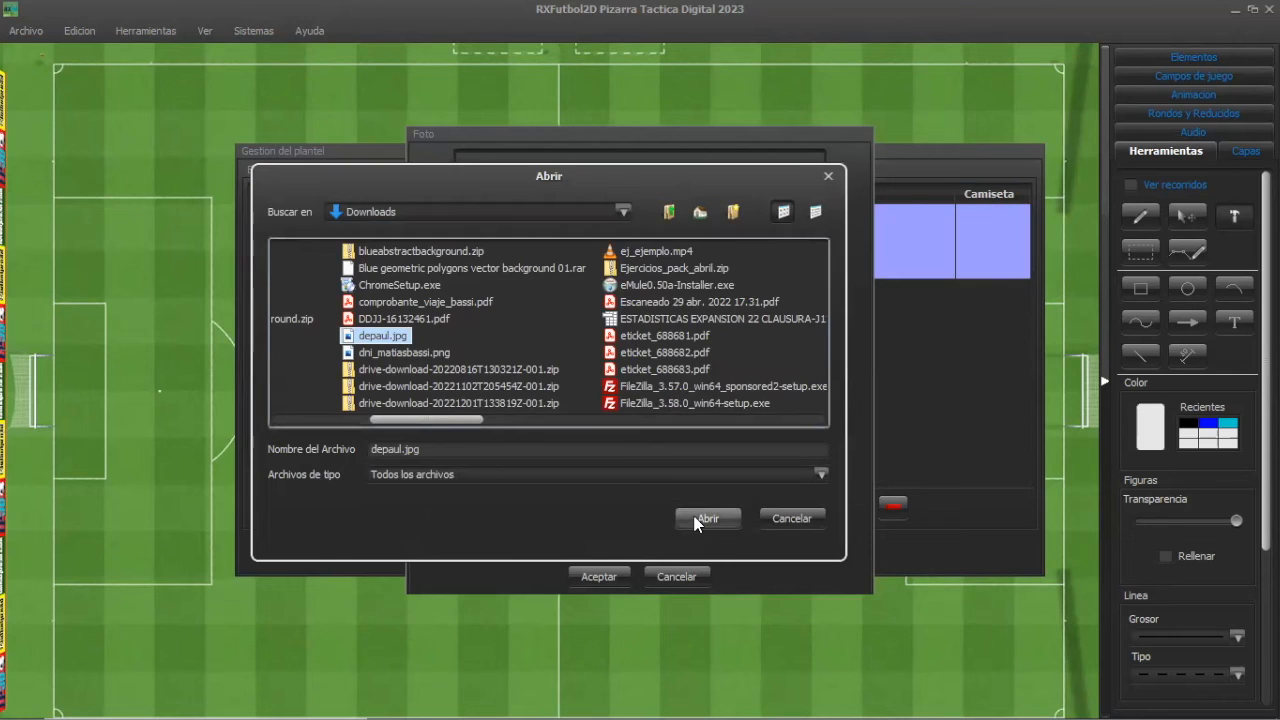
click(697, 520)
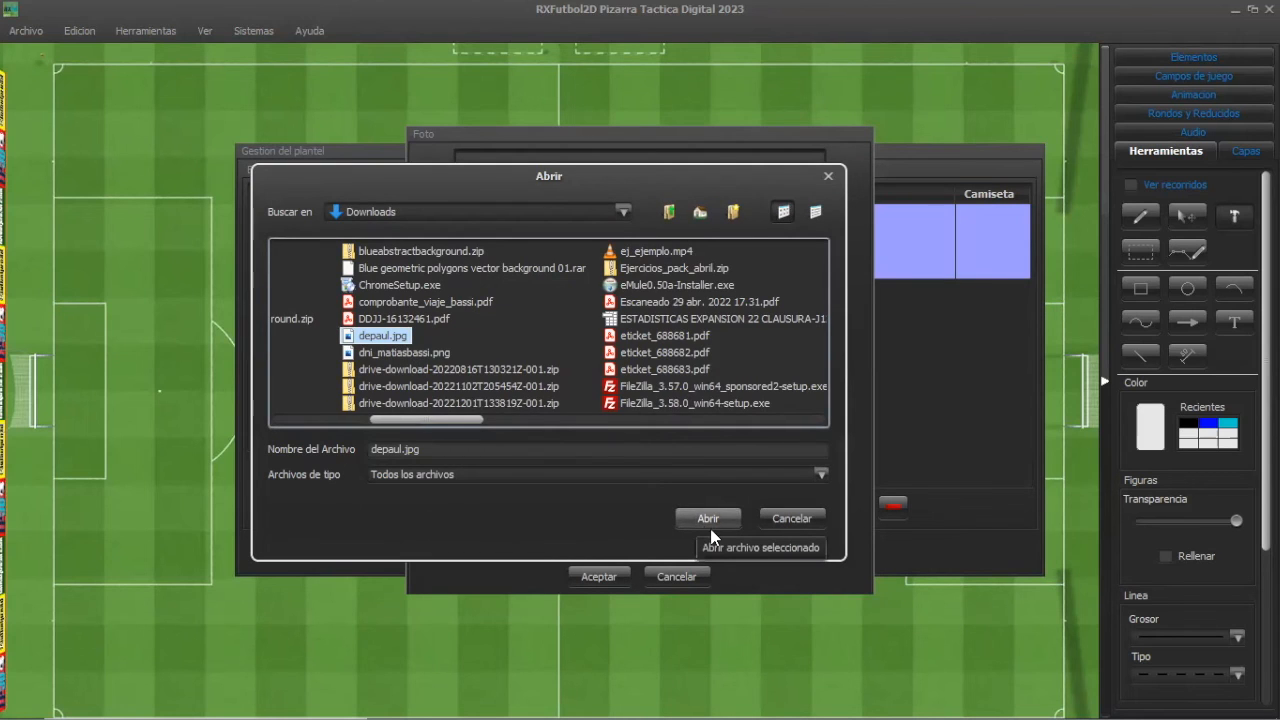
drag(577, 165, 643, 312)
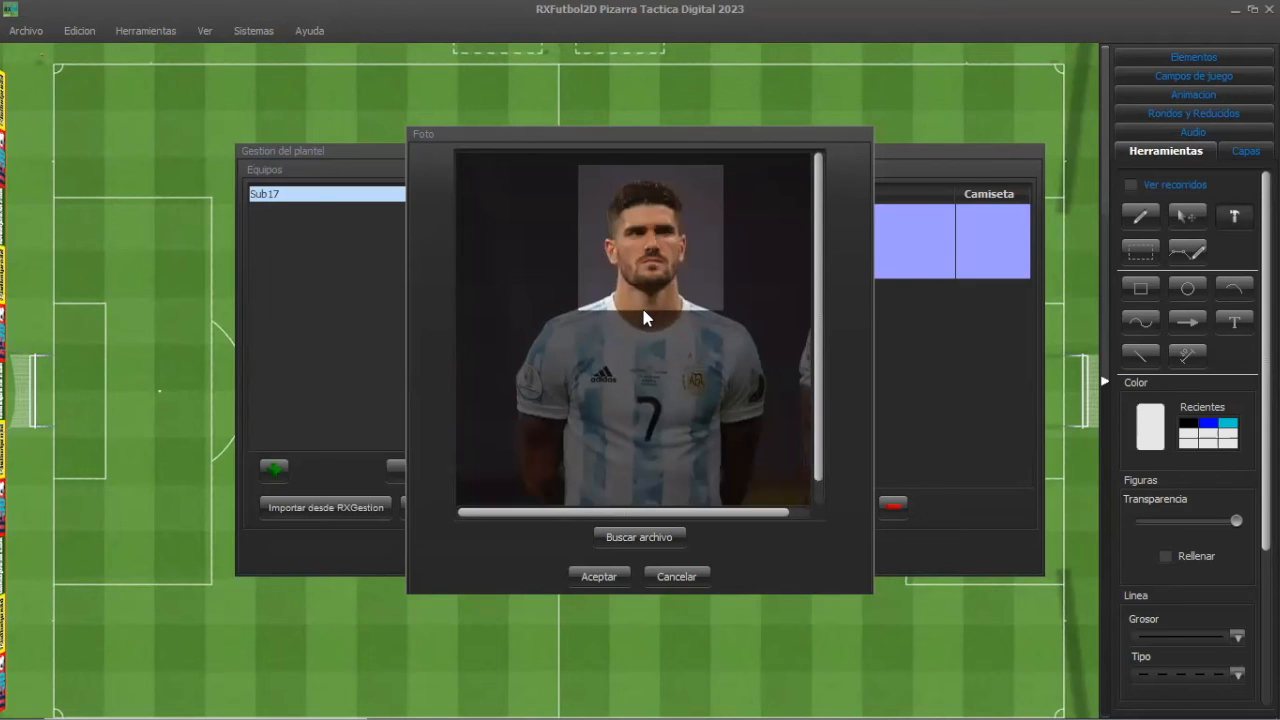
click(600, 577)
Name the new player DePaul Rodrigo with shirt number 7, and accept the squad.
click(743, 249)
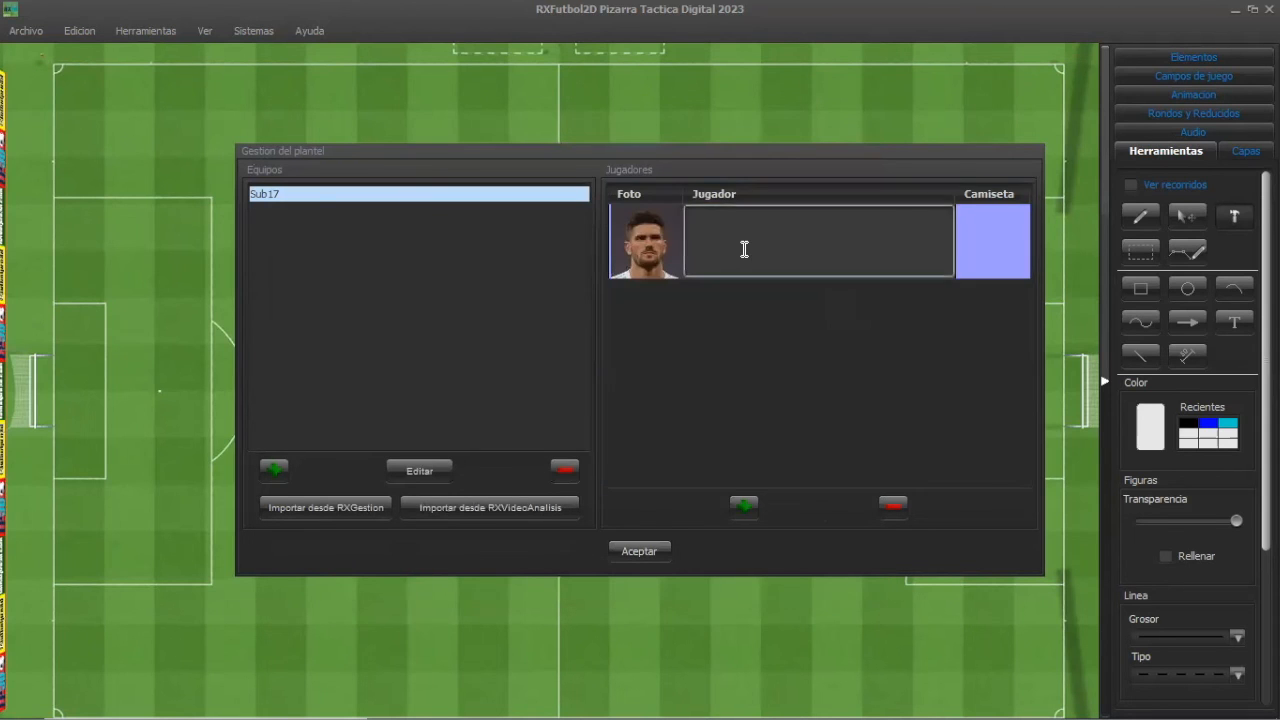
text(De)
text(Pal)
text(ul Rod)
text(rigo)
key(Return)
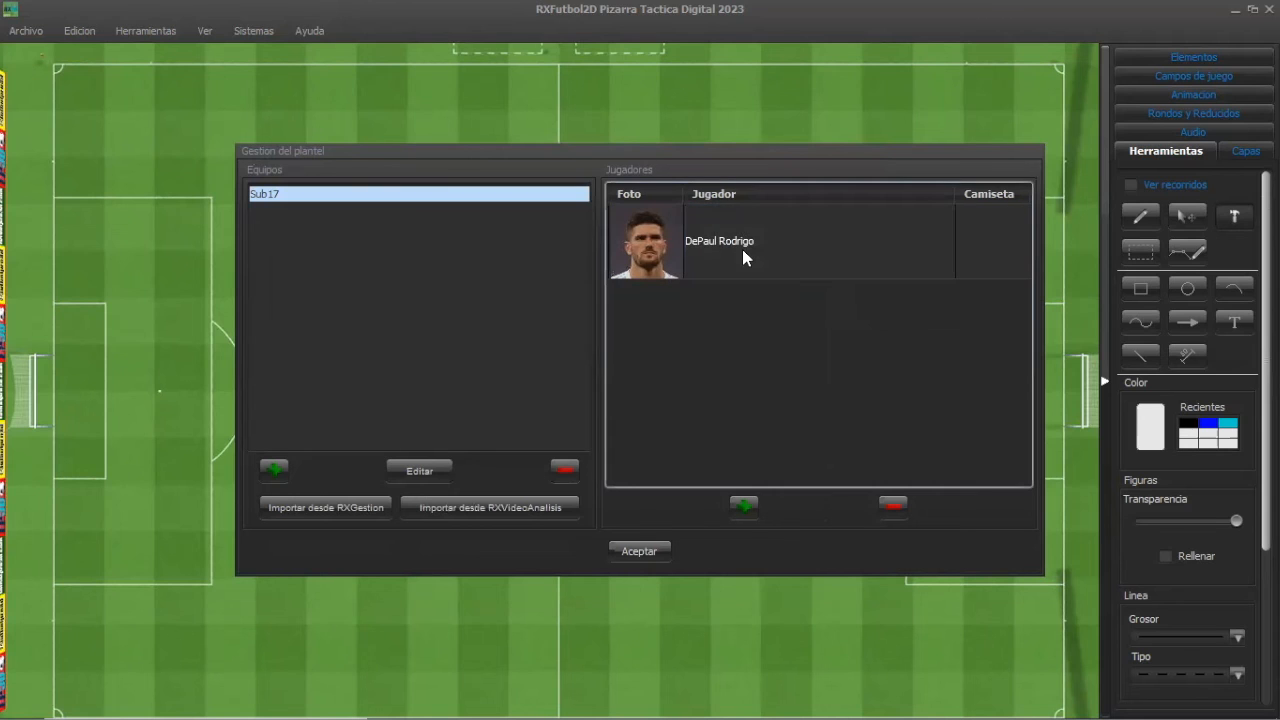
double_click(998, 235)
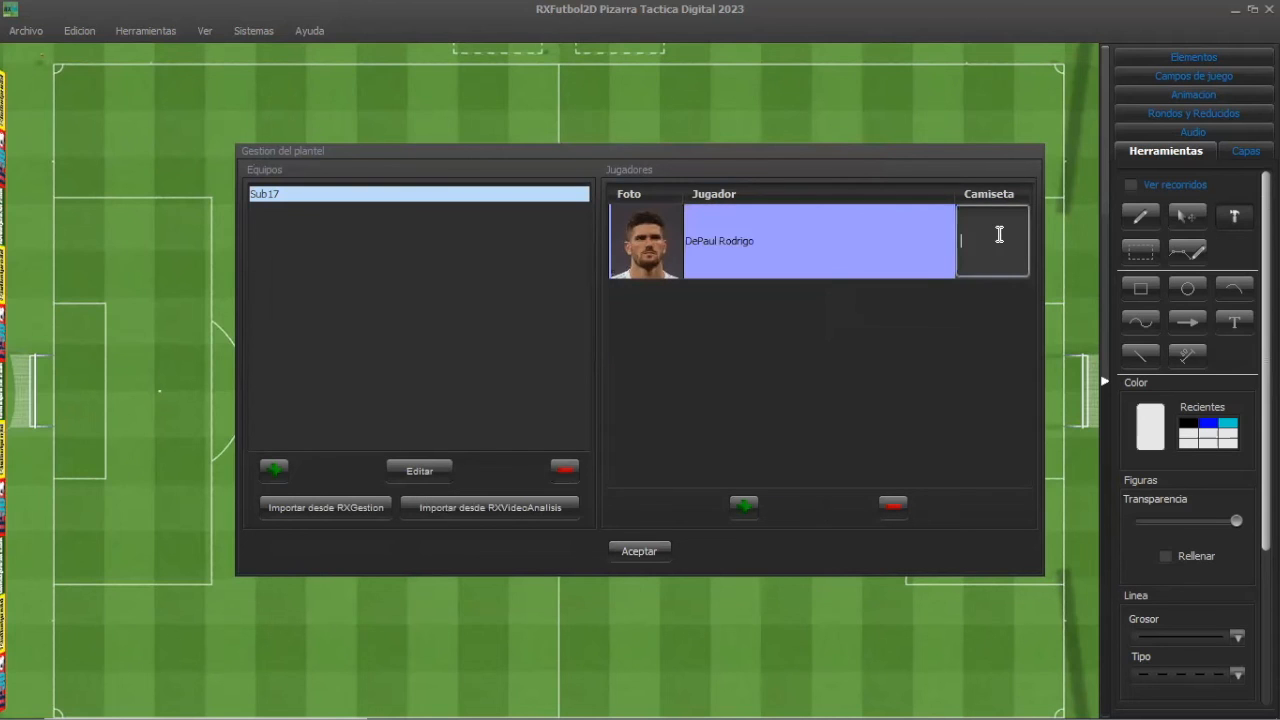
text(7)
key(Return)
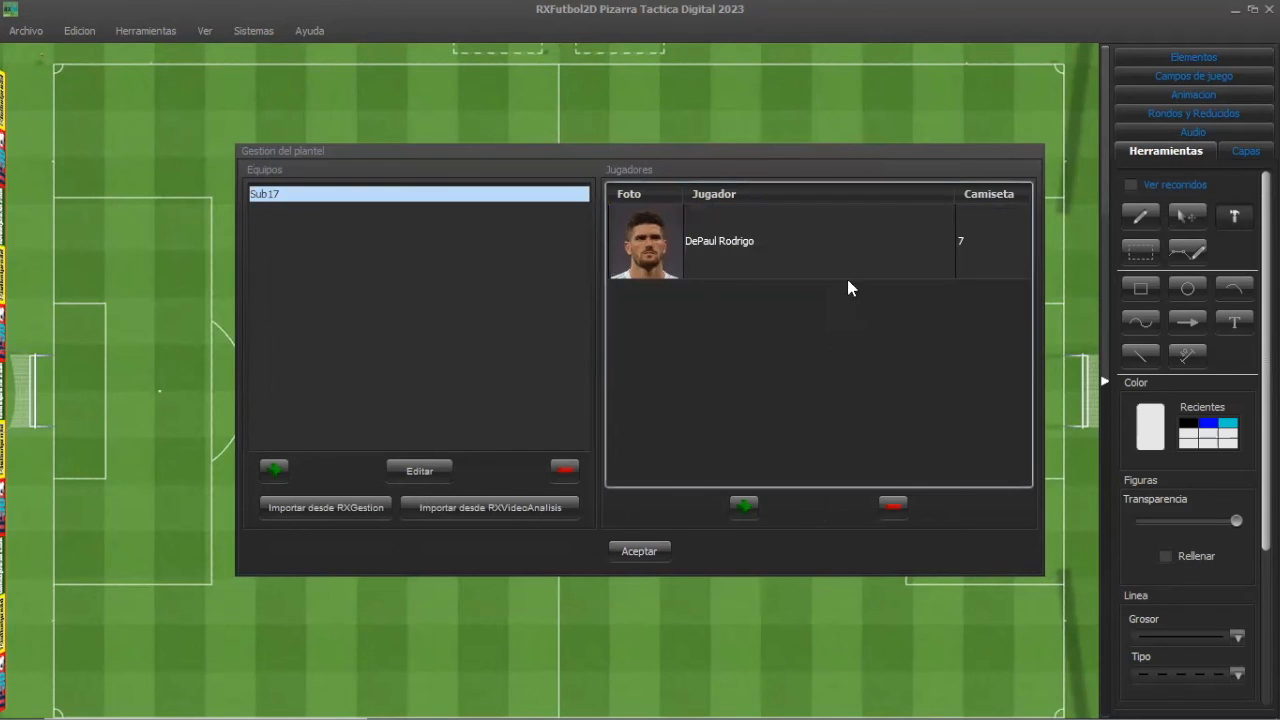
click(631, 552)
Place a photo player in the right half of the pitch and assign the Sub17 player with number 7 to it.
click(1200, 99)
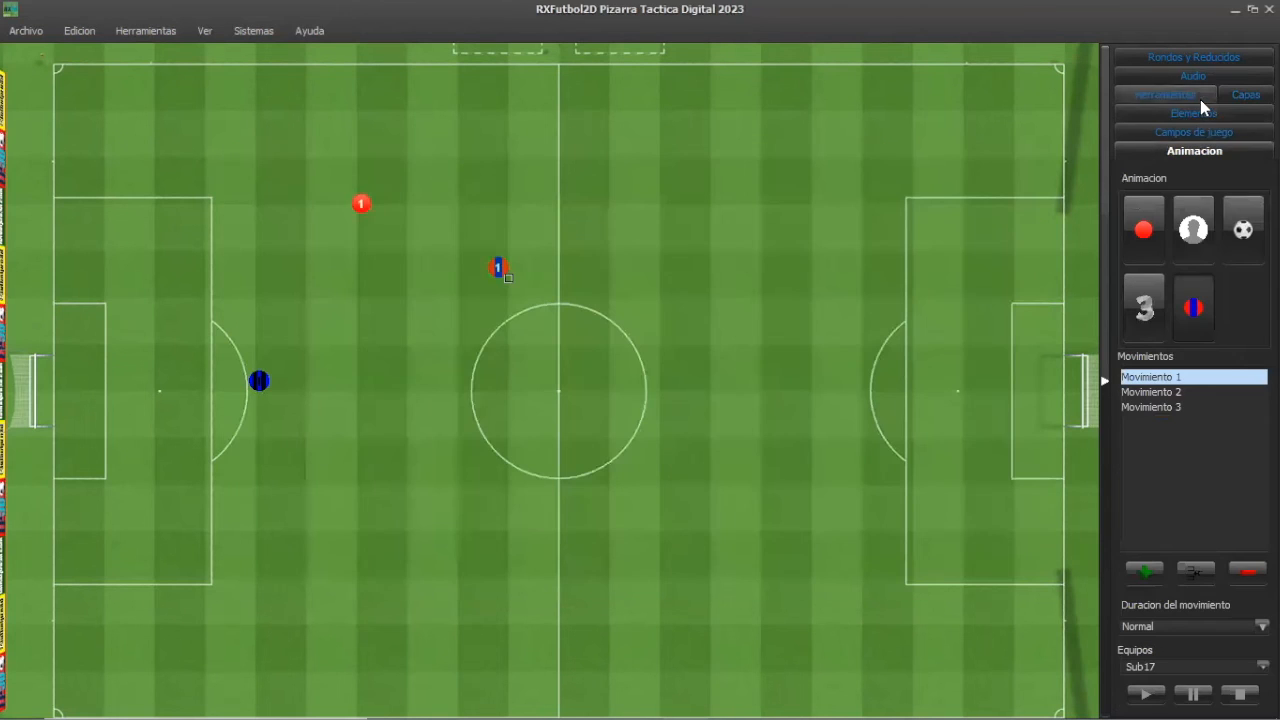
click(1199, 228)
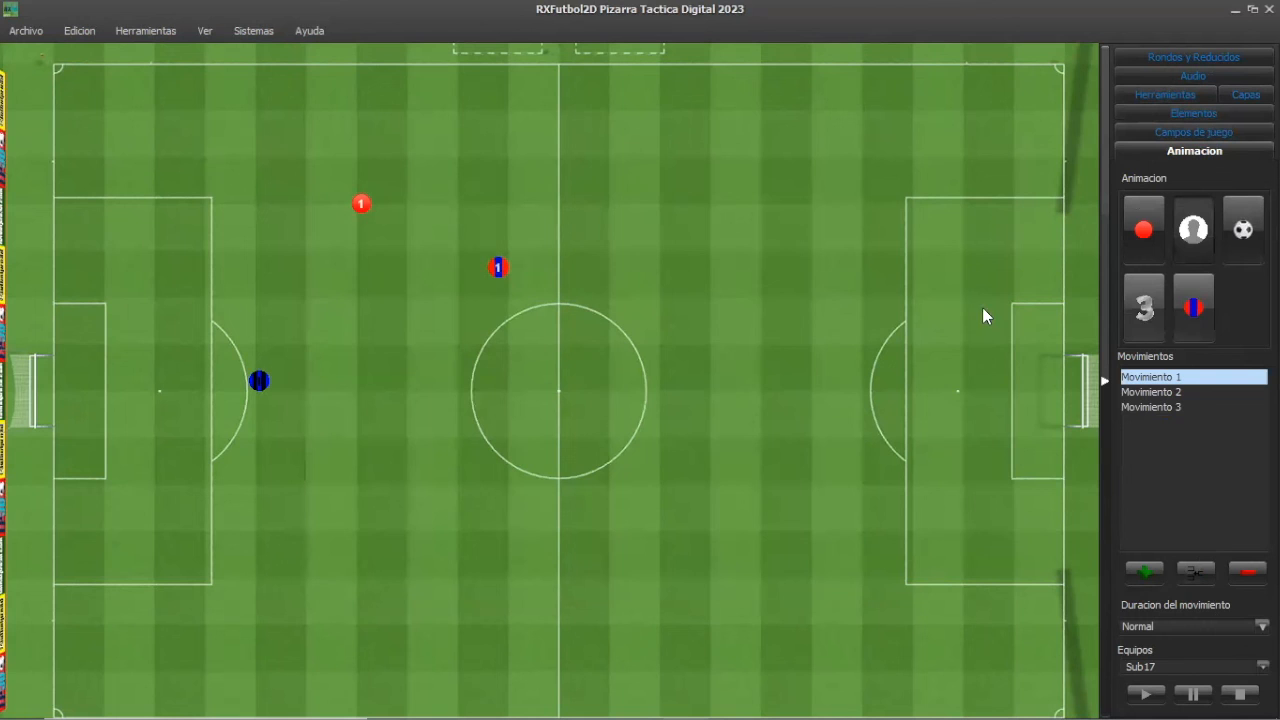
click(643, 197)
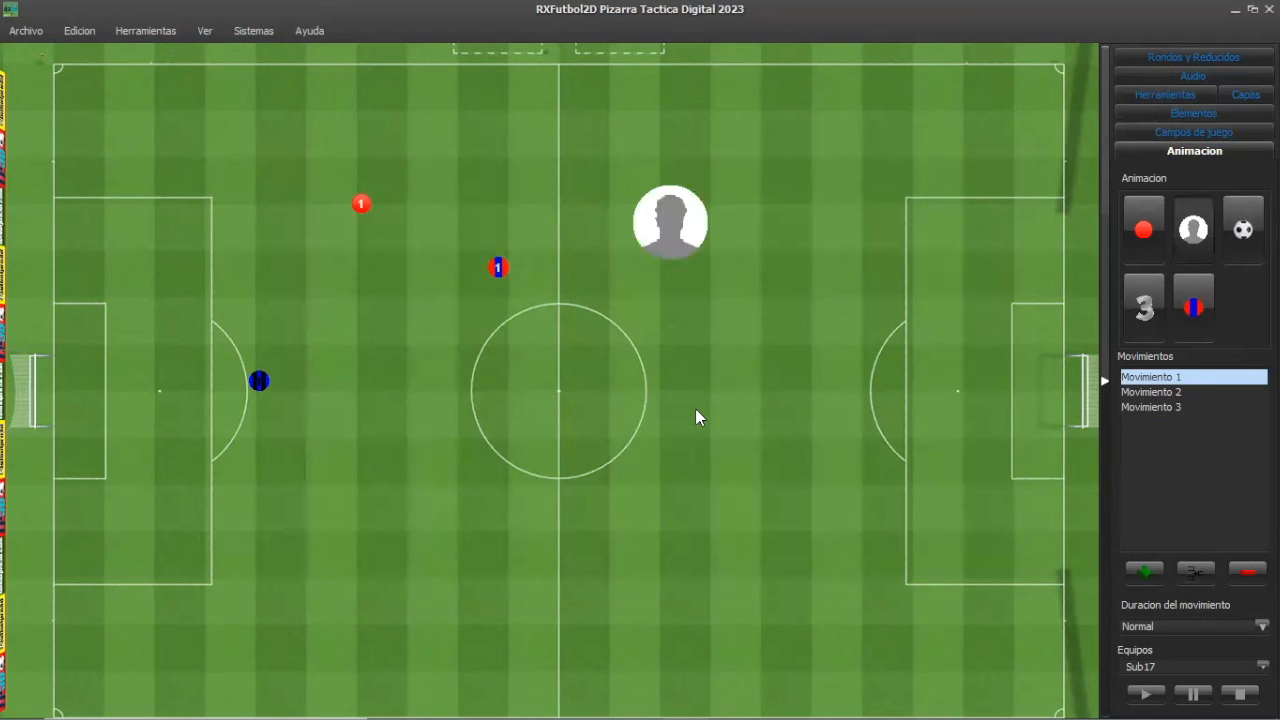
right_click(670, 229)
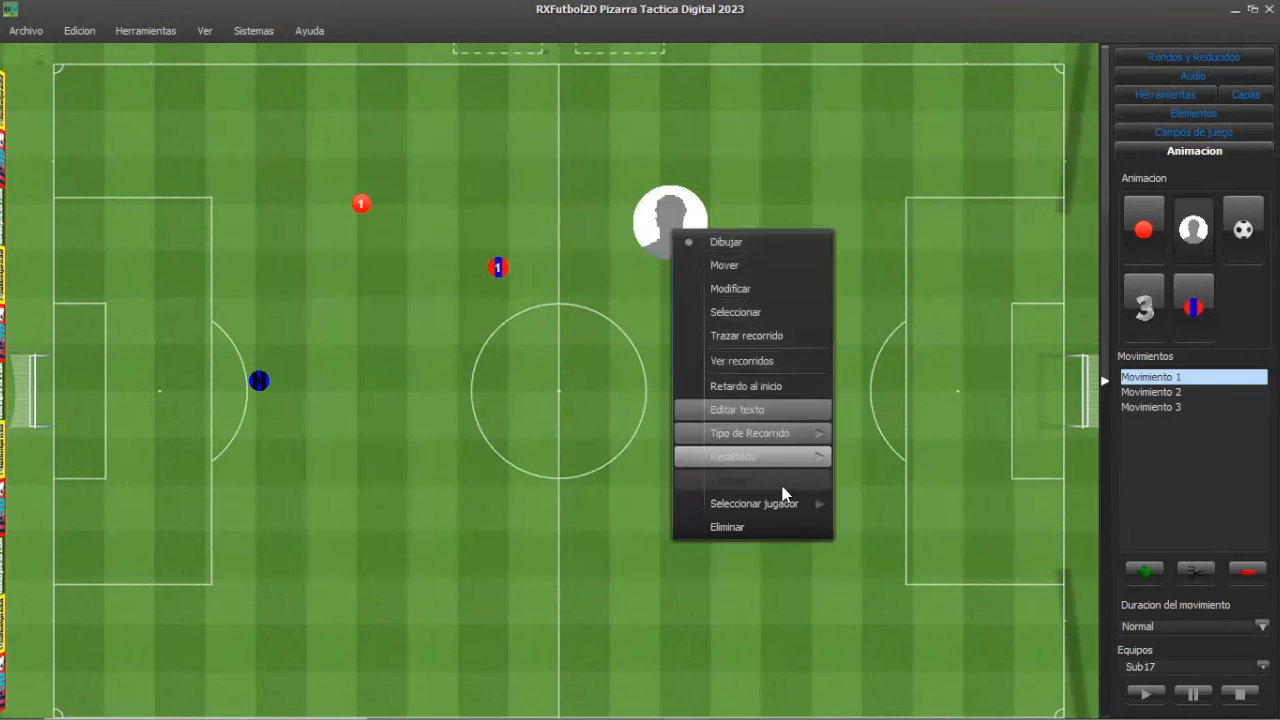
mouse_move(787, 505)
click(872, 528)
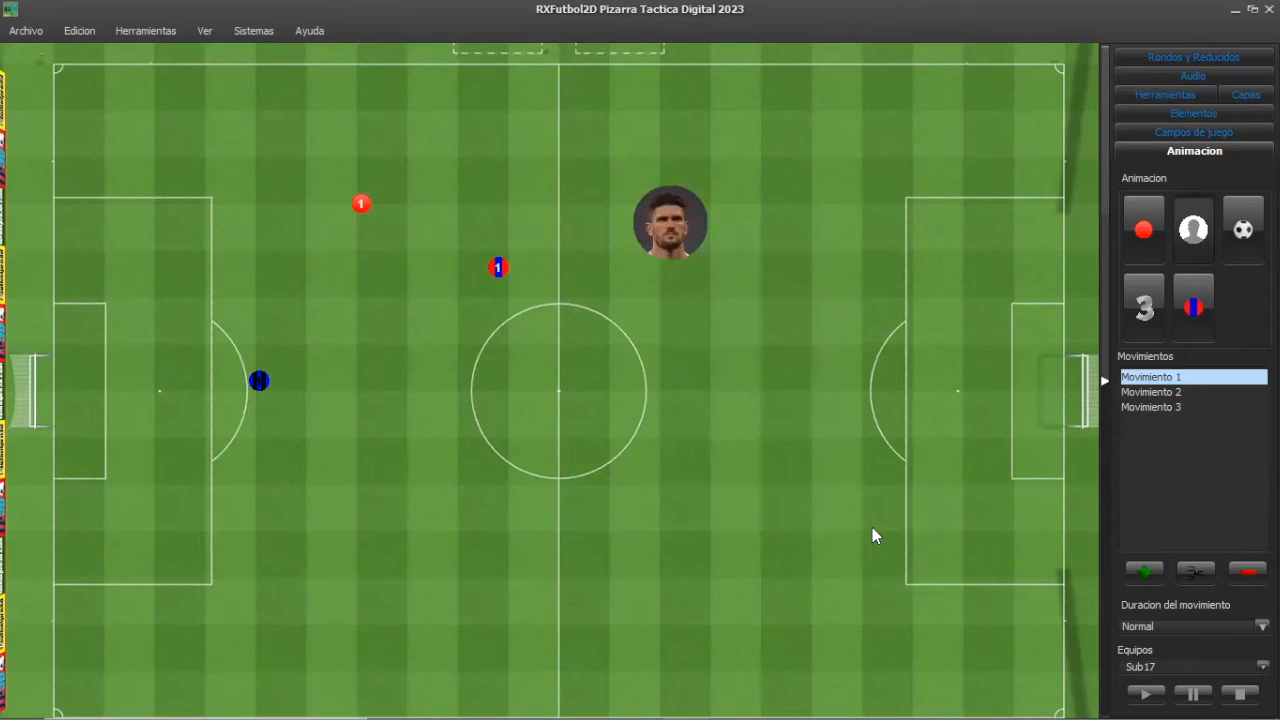
Set the photo player to be modified, and shrink it to about half its size.
right_click(673, 229)
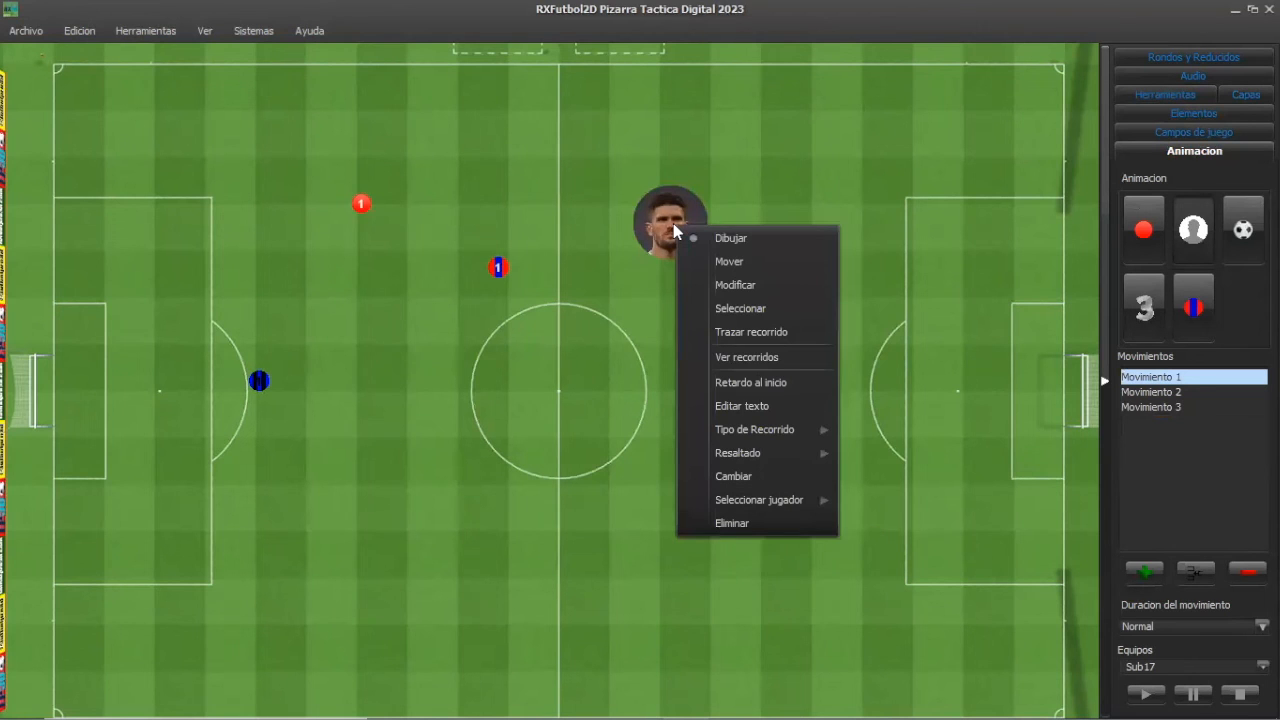
click(711, 285)
drag(709, 270, 673, 233)
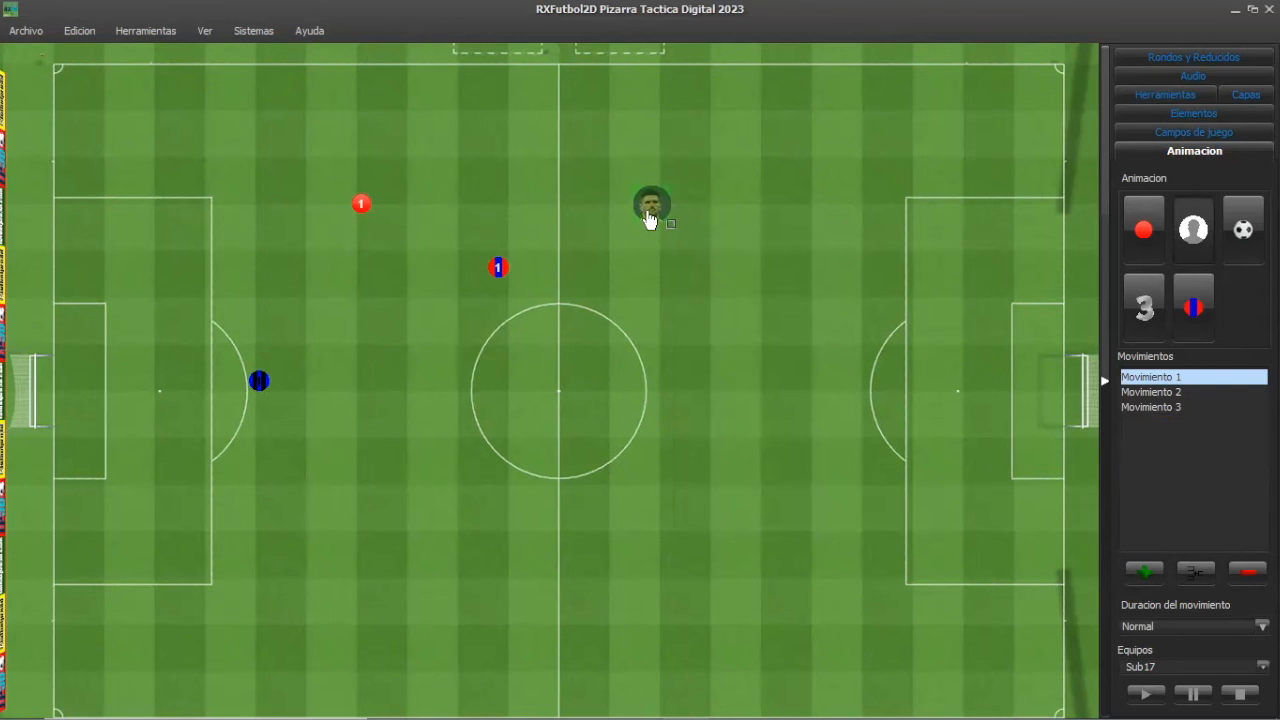
Edit the photo player's text and copy its full display text, number included, into the player name.
right_click(648, 216)
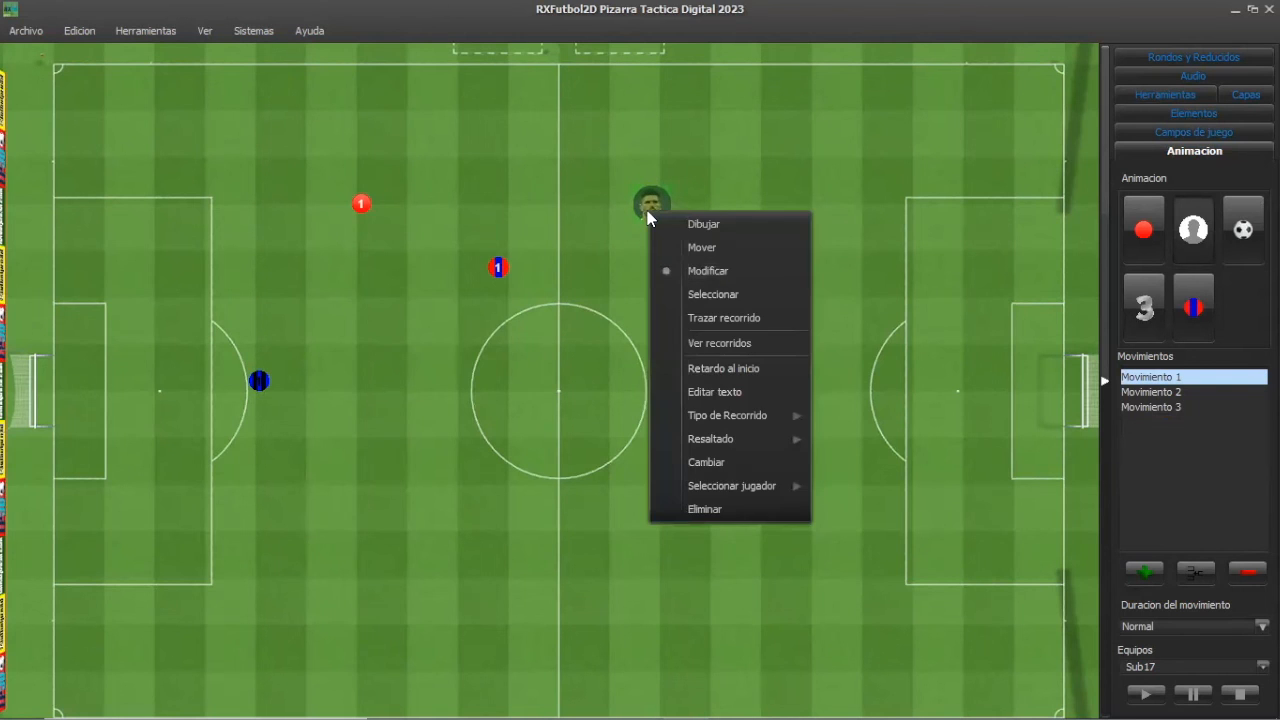
click(771, 400)
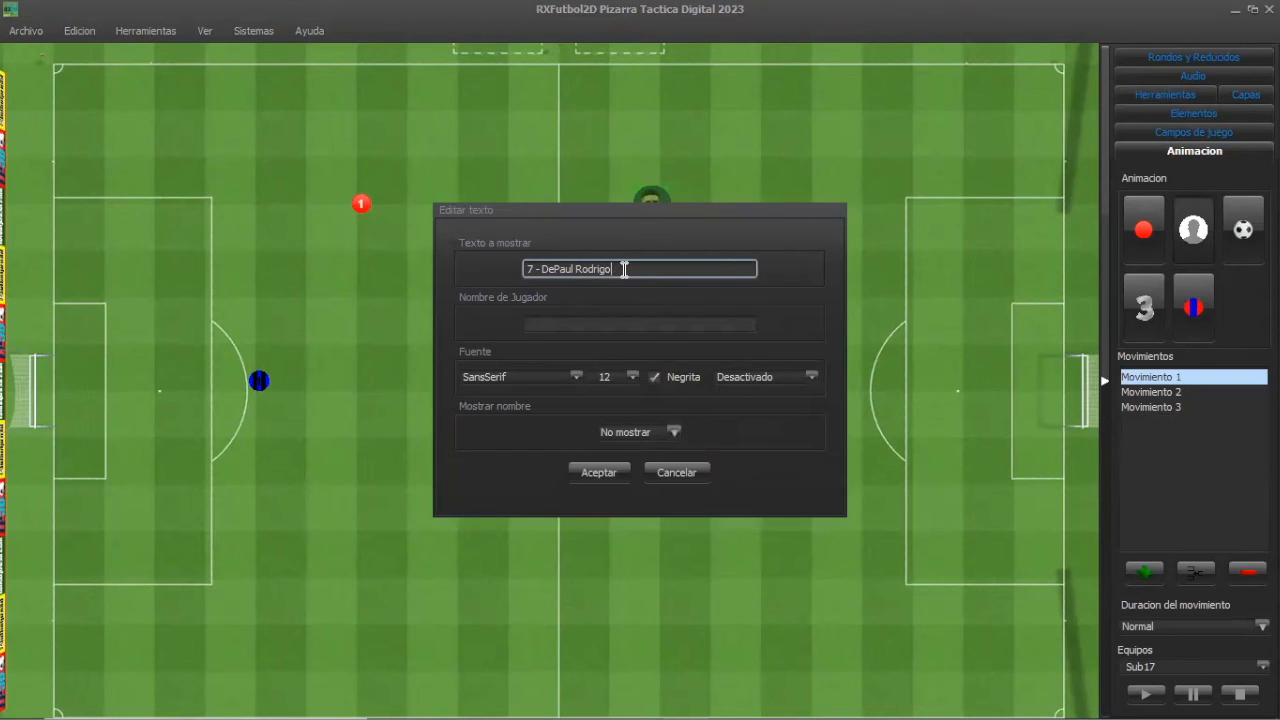
drag(626, 269, 521, 271)
key(ctrl+c)
click(572, 328)
key(ctrl+v)
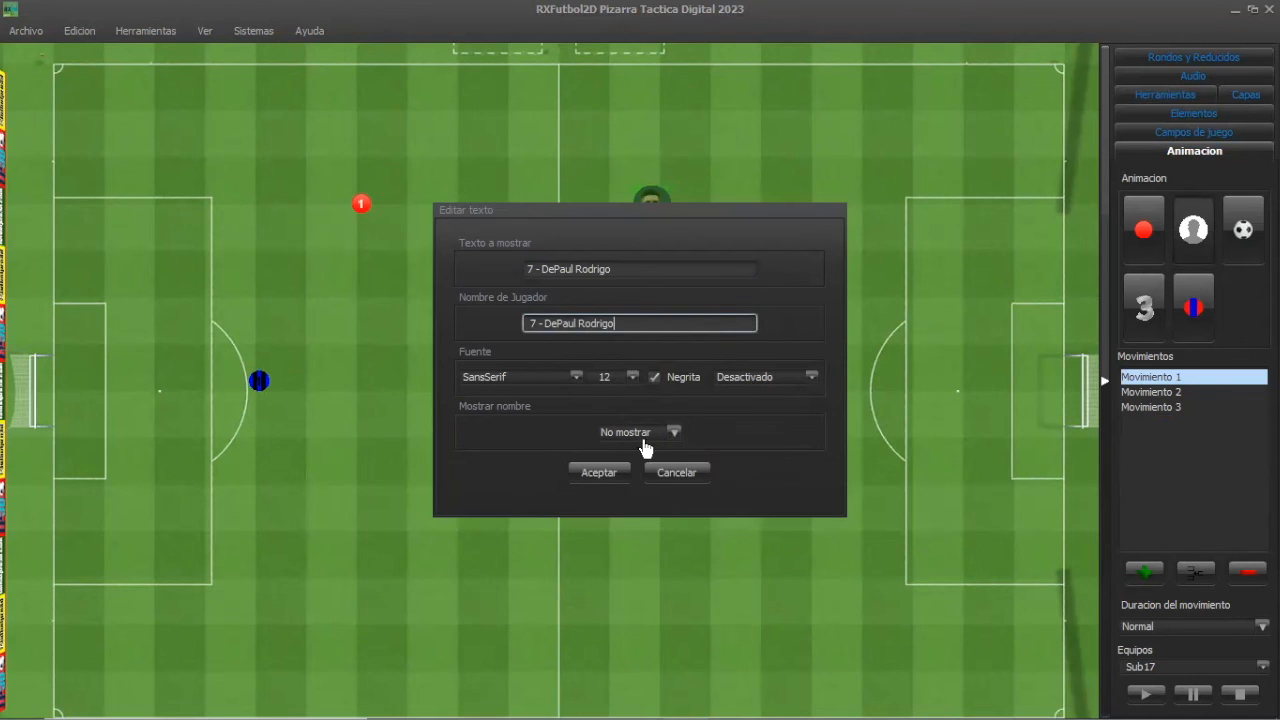
Set the text smoothing to Suavizado 2, show the name below the photo player, and accept the text settings.
click(750, 377)
click(752, 425)
click(663, 432)
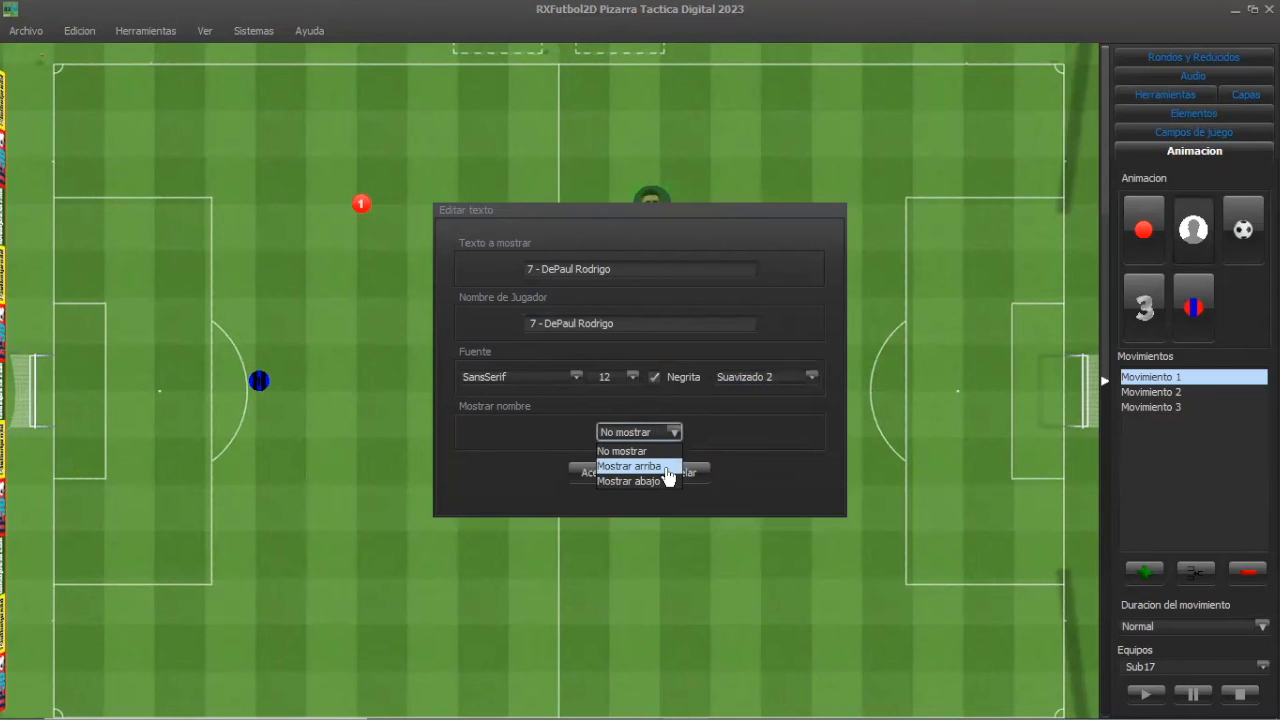
click(662, 482)
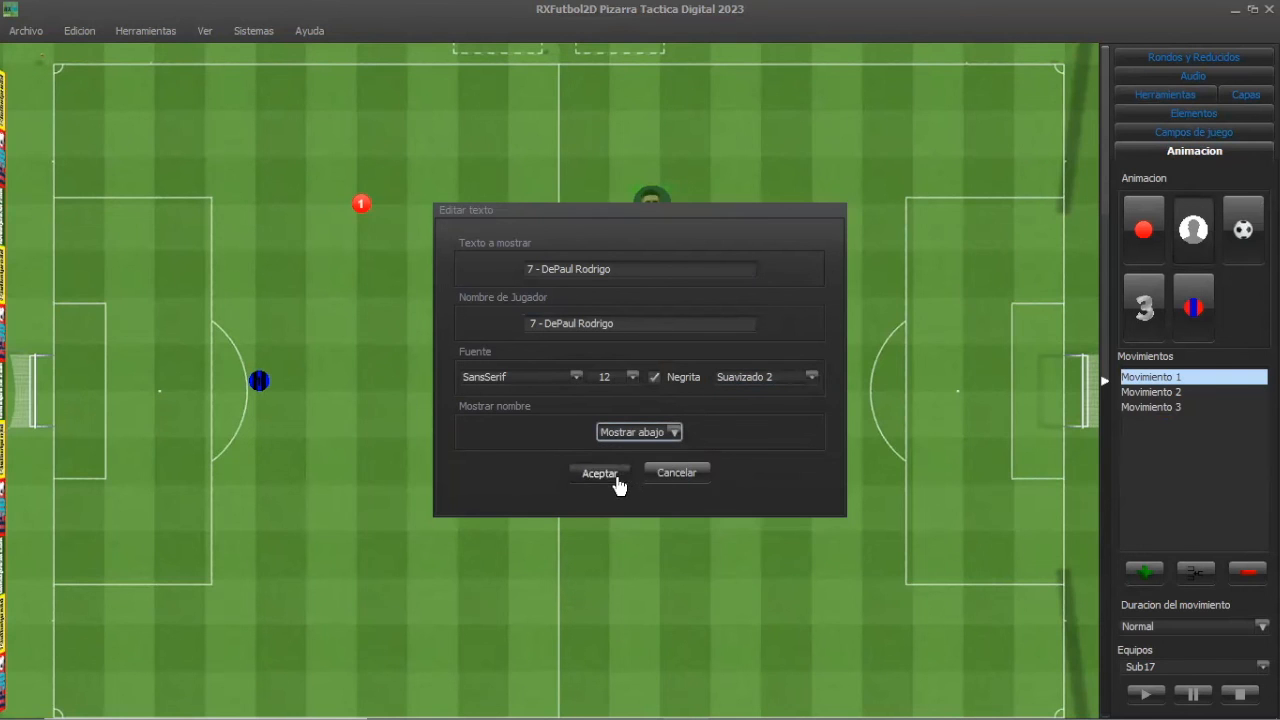
click(618, 478)
Set the photo player to be moved, and place it in the upper part of the centre circle for Movimiento 2.
right_click(663, 214)
click(654, 250)
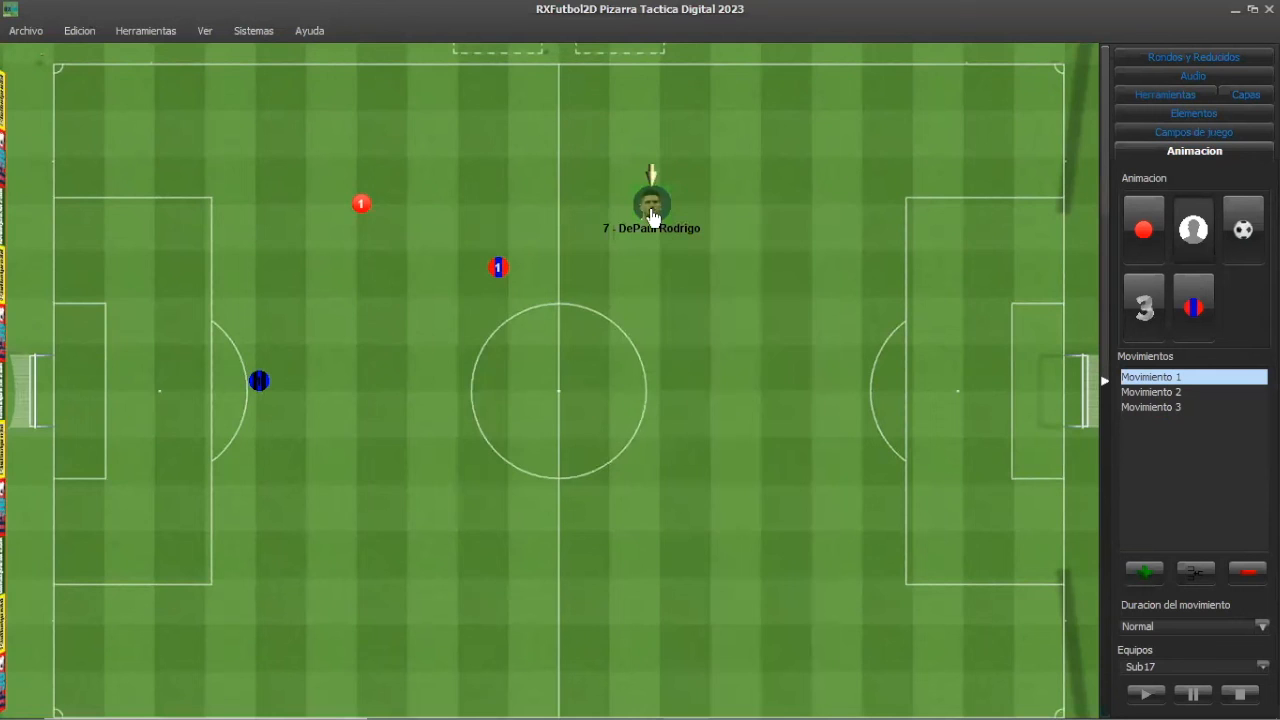
click(1181, 392)
drag(657, 210, 585, 337)
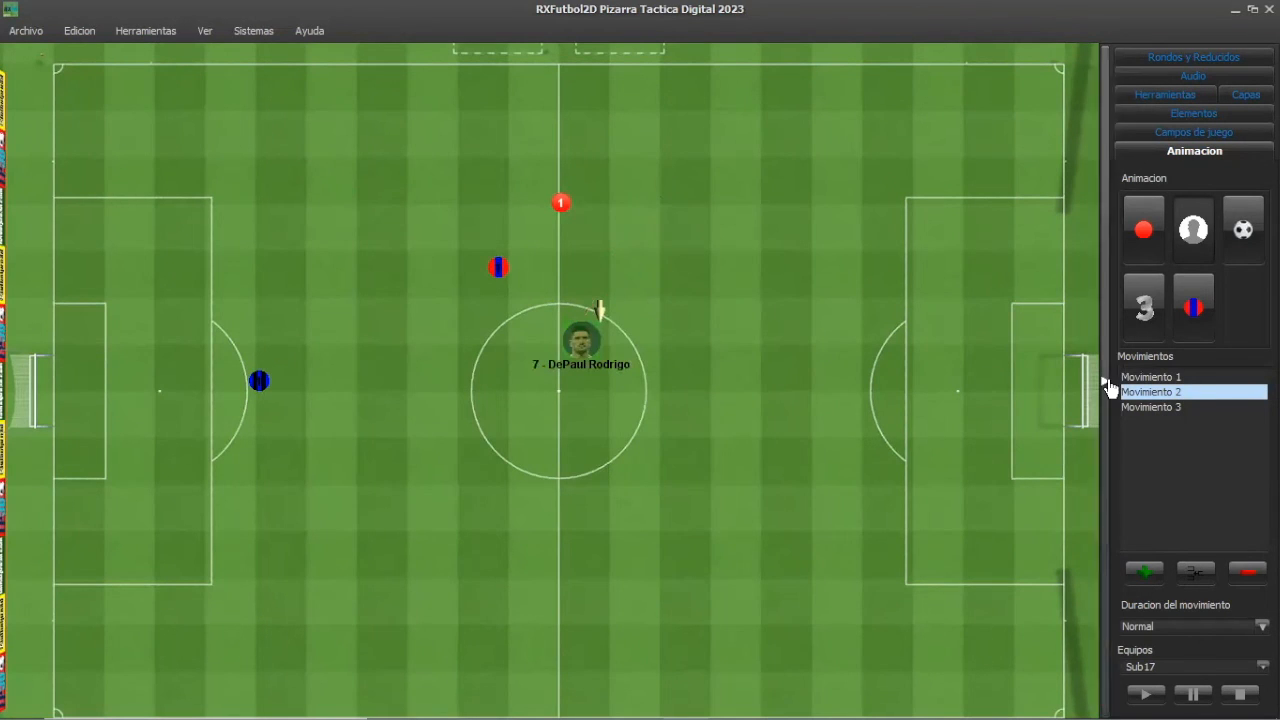
Place the photo player just below the red number 1 player for Movimiento 3, and play the animation from the start.
click(1167, 415)
mouse_move(652, 206)
mouse_down()
mouse_move(740, 269)
mouse_move(766, 270)
mouse_up()
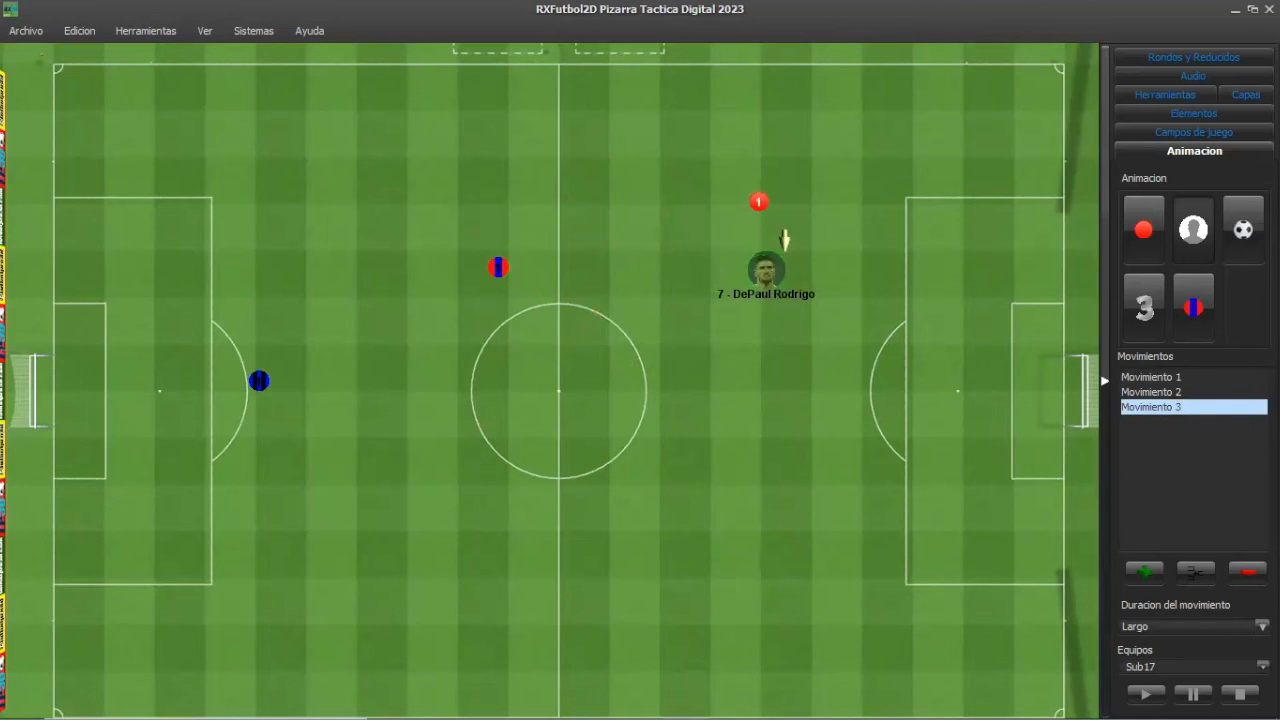
click(1238, 694)
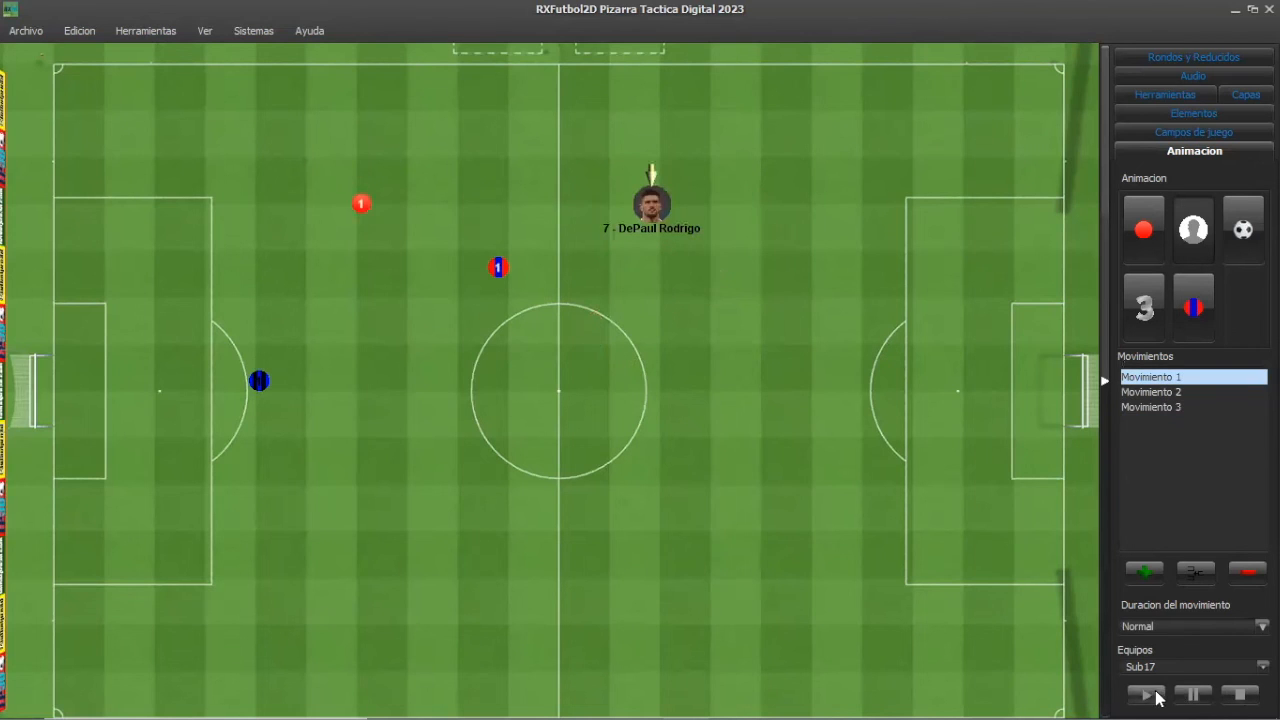
click(1156, 692)
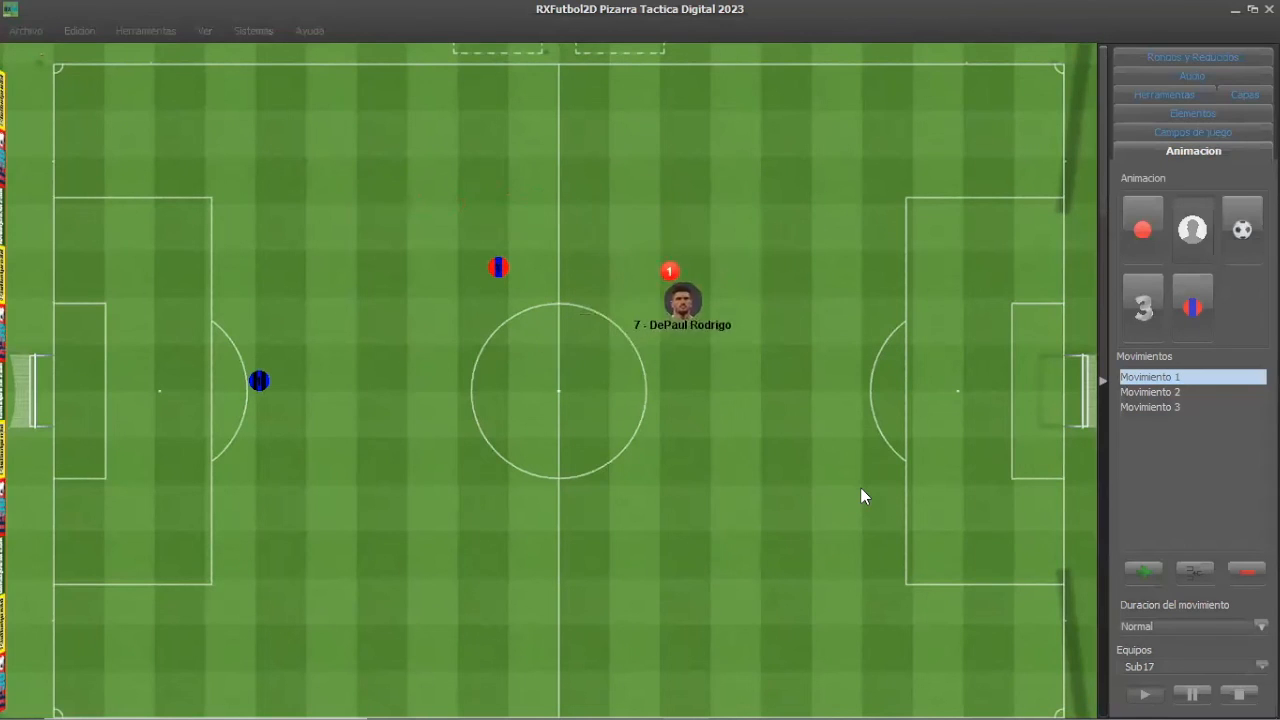